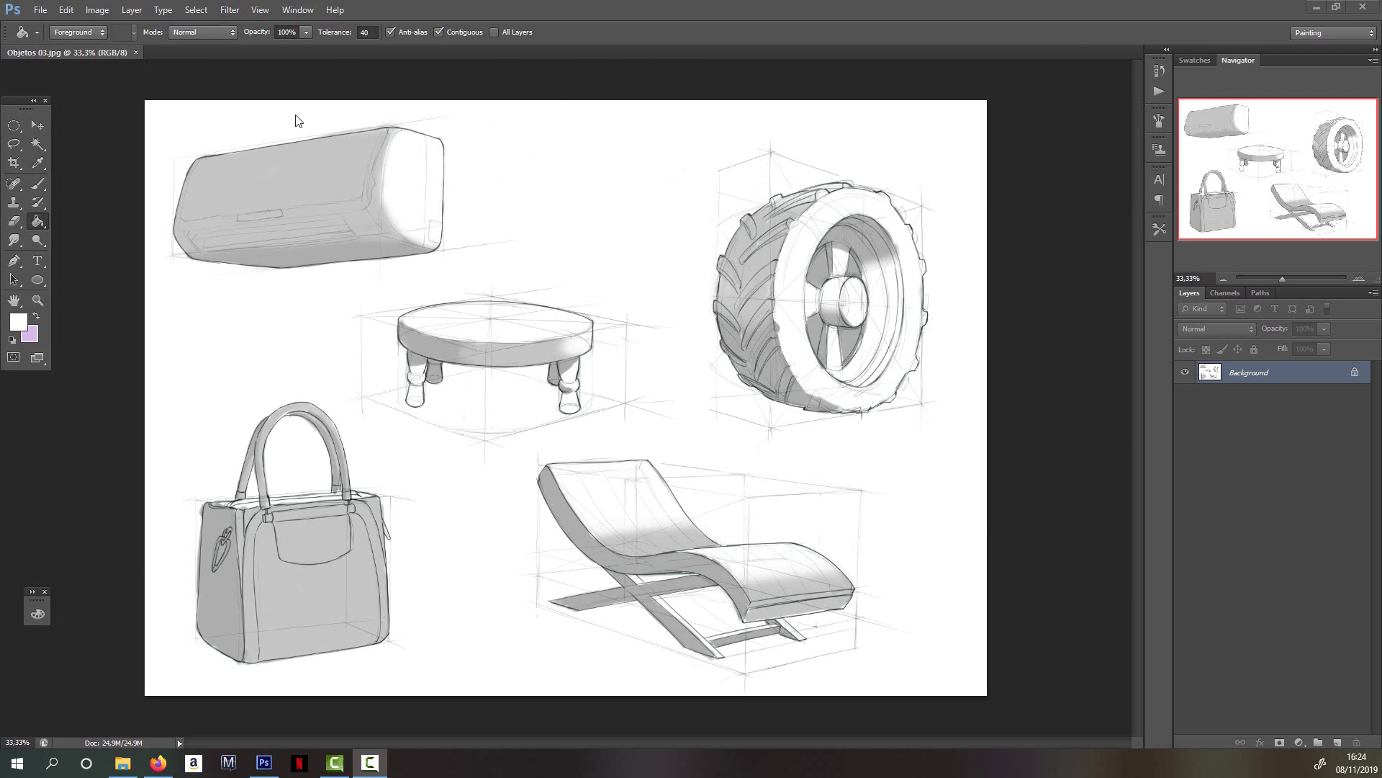
- Create a blank white A4 document at 300 pixels/inch in RGB colour, and close it again
key(ctrl+n)
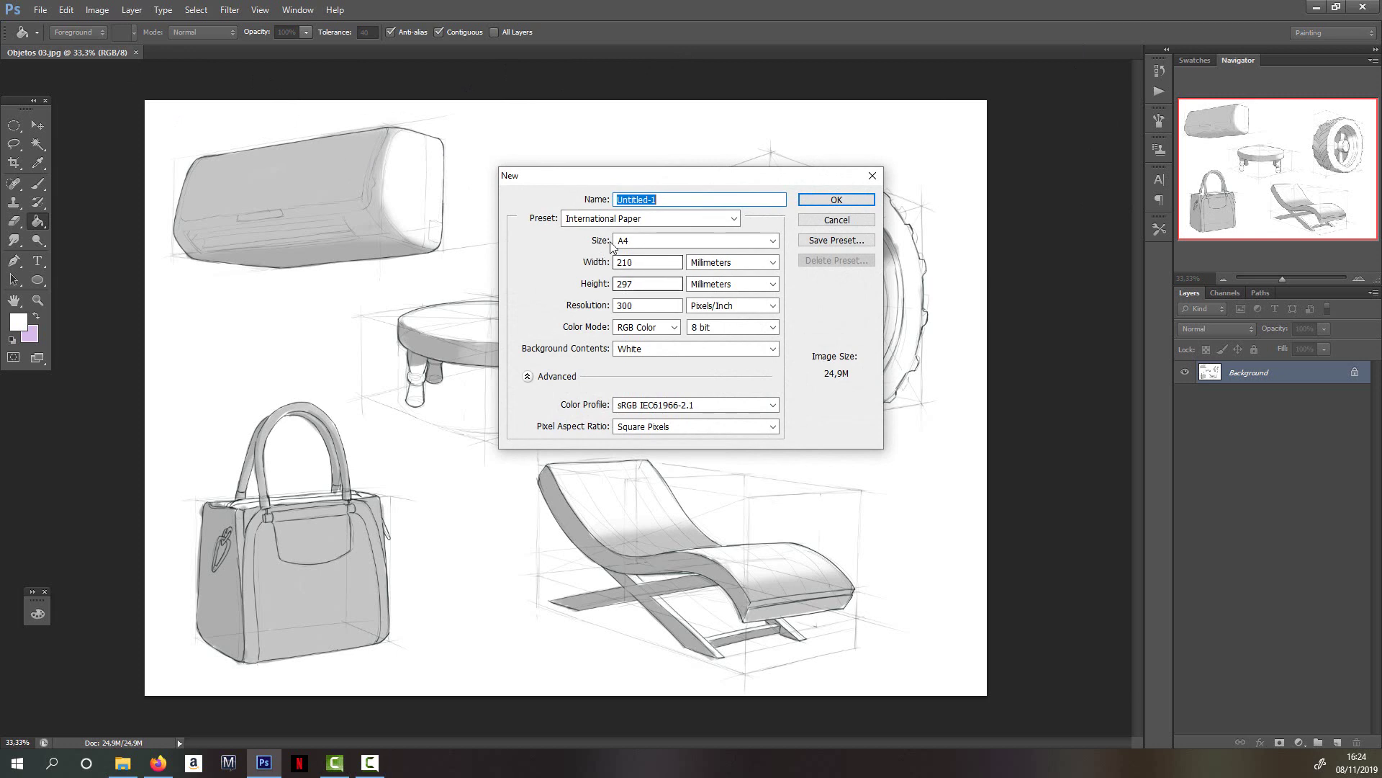
mouse_move(739, 181)
mouse_down()
mouse_move(678, 189)
mouse_move(706, 193)
mouse_move(716, 176)
mouse_up()
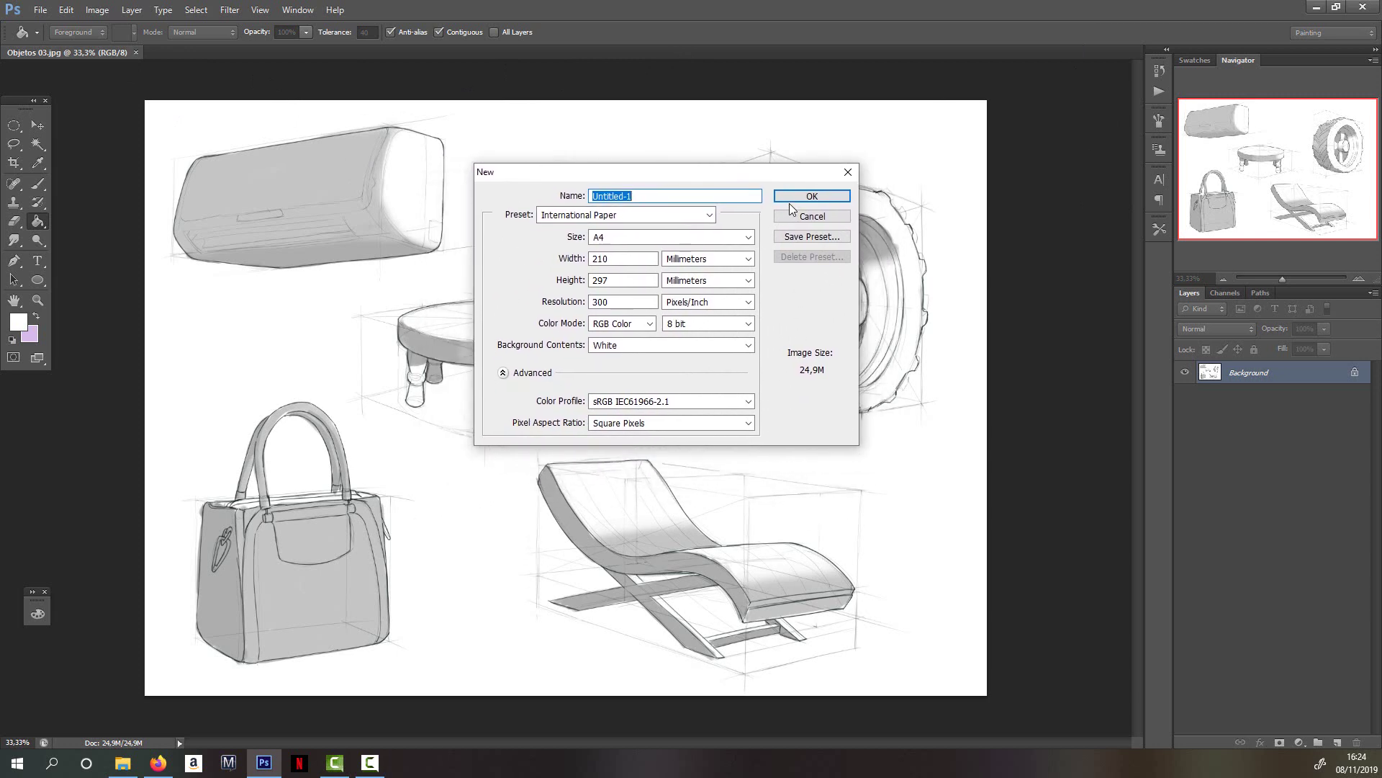
click(803, 198)
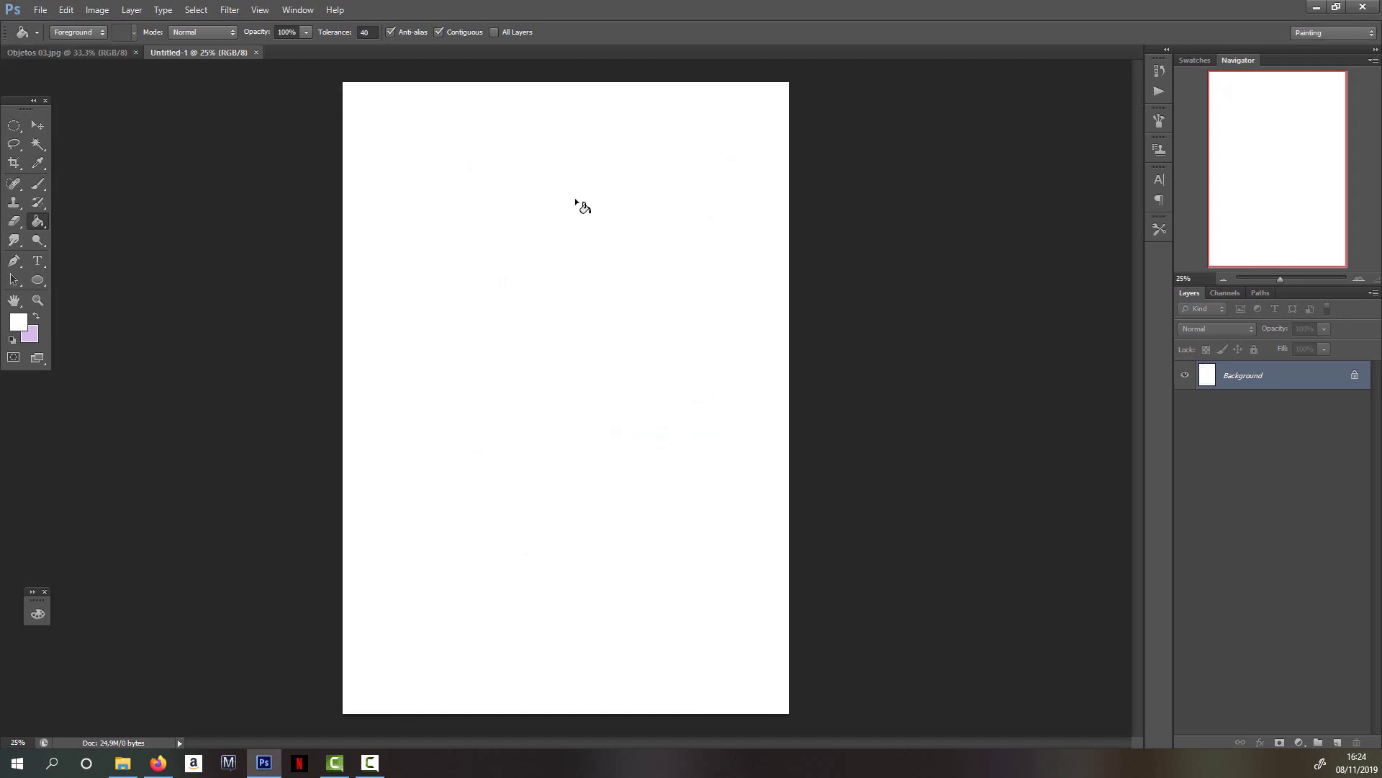
click(256, 52)
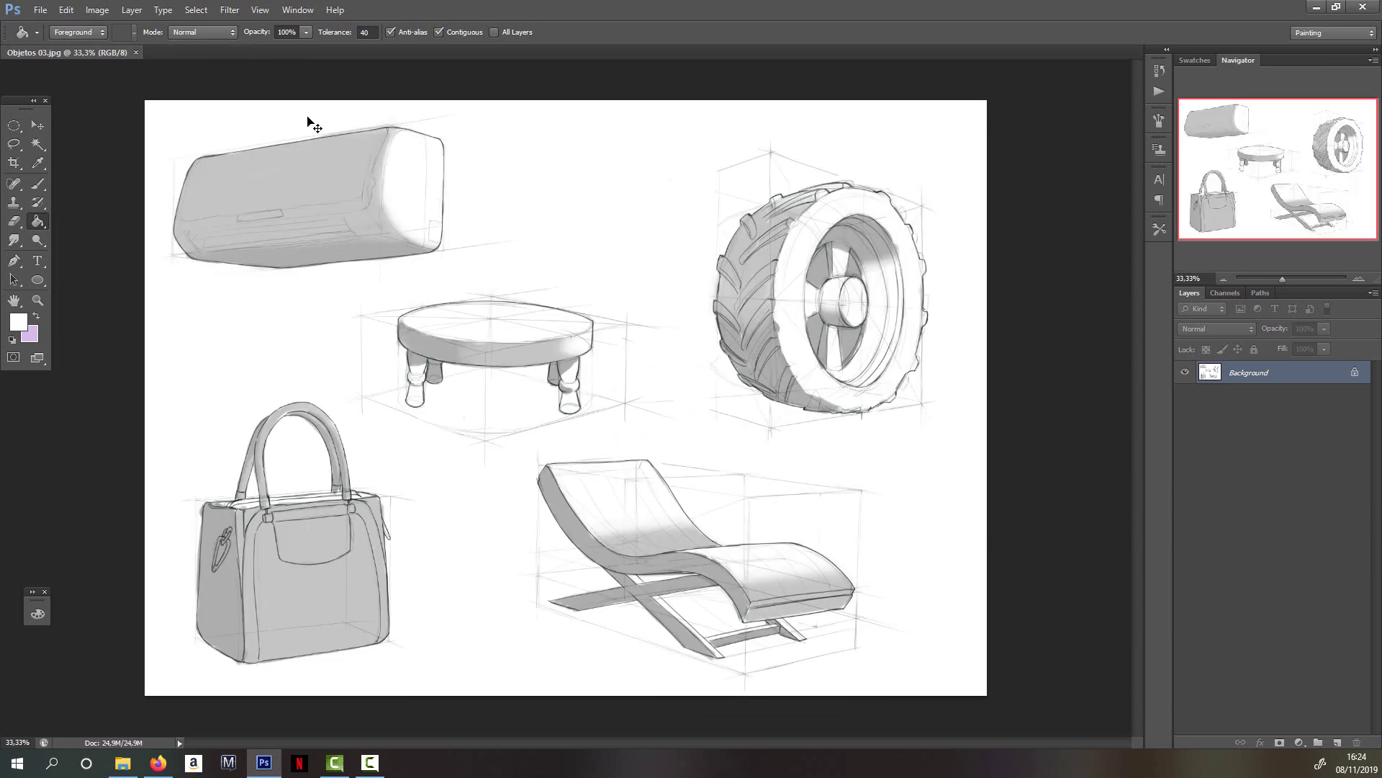
key(ctrl+n)
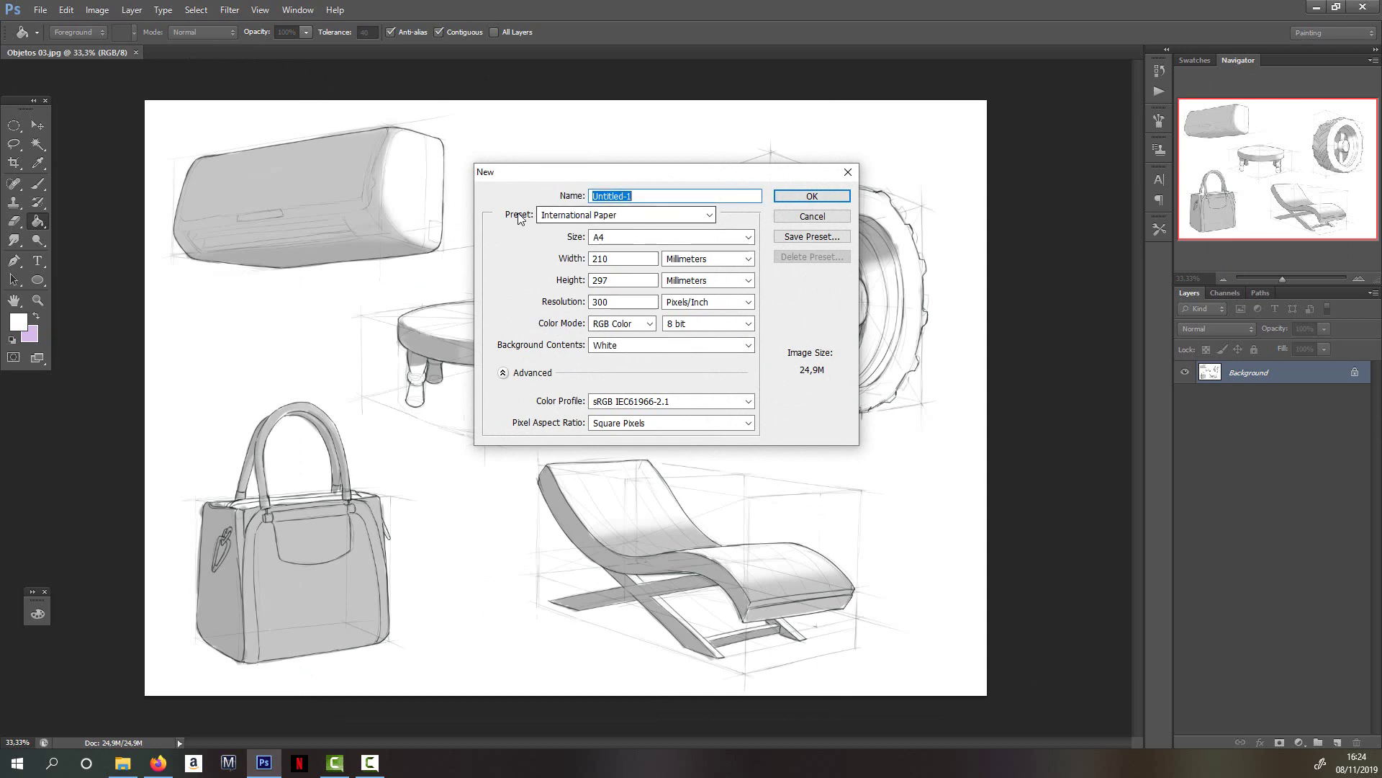
click(676, 215)
click(677, 215)
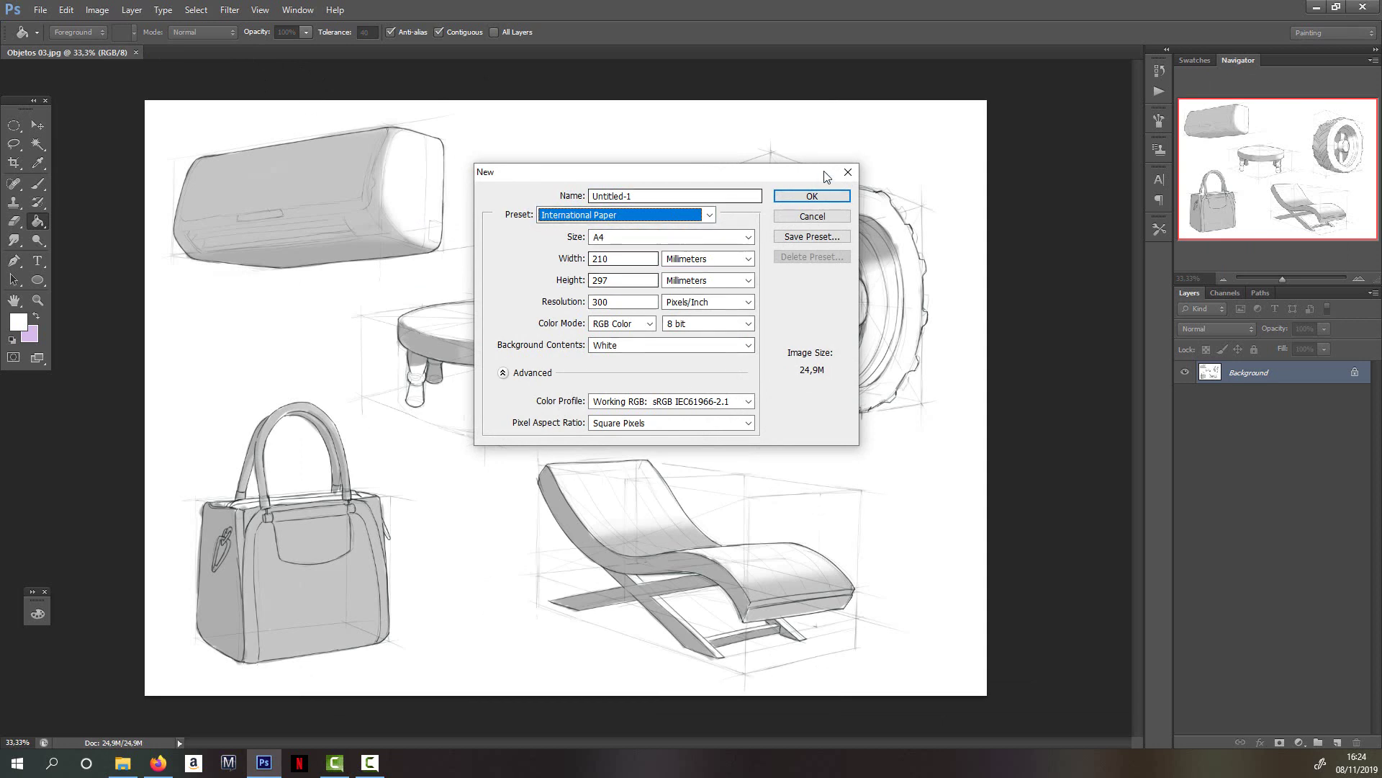
key(Escape)
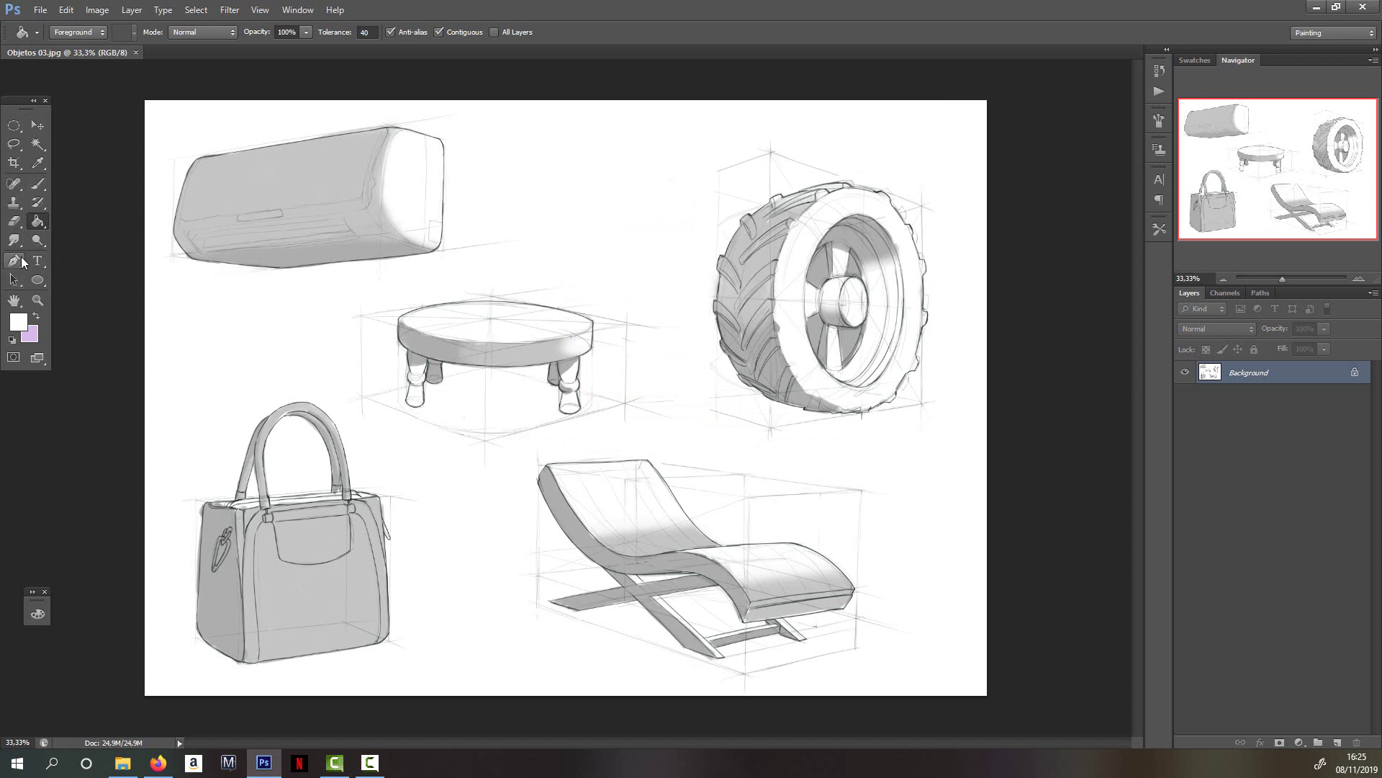
- Swap the foreground and background colours, and set the foreground colour to black
click(36, 315)
click(18, 322)
drag(1058, 494, 993, 530)
click(1331, 339)
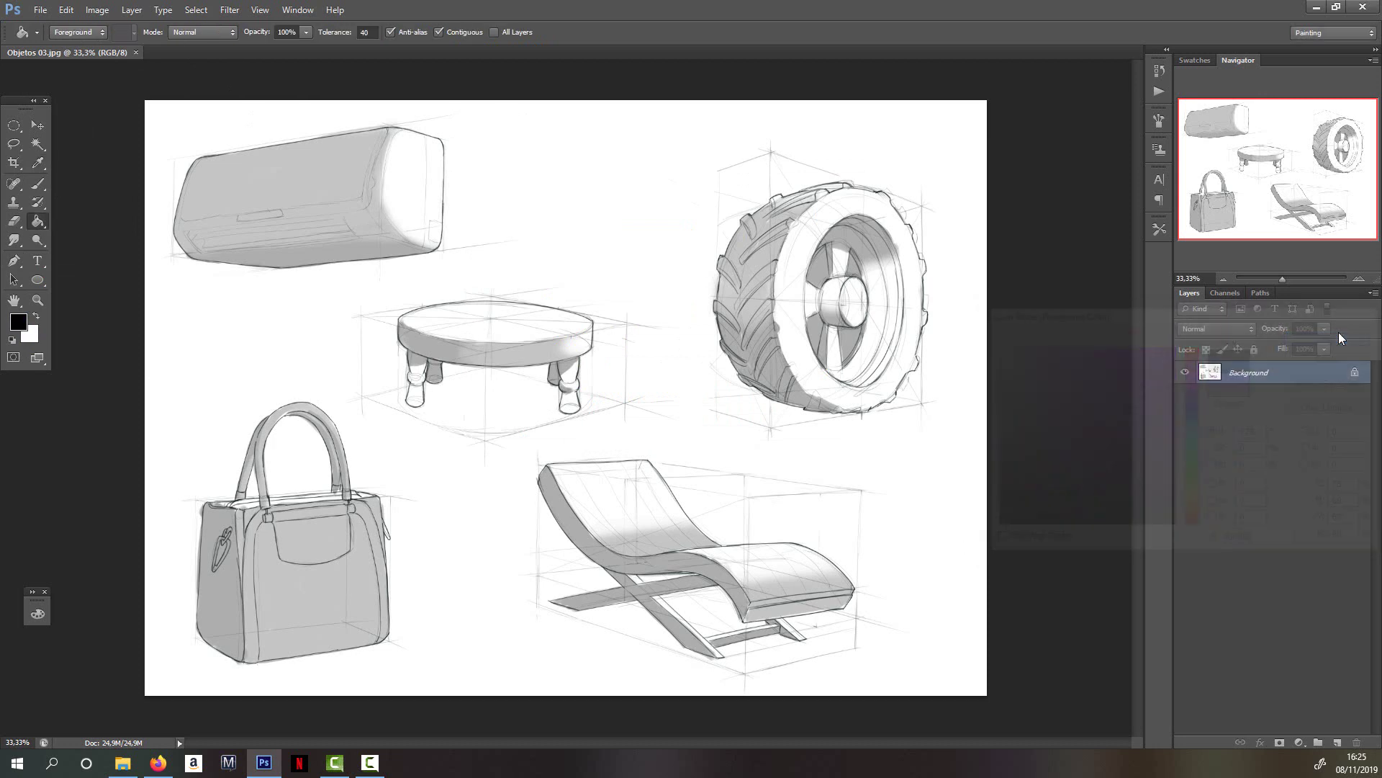
- Switch to the Brush tool, choose the 7 px brush preset and set its size to 55 px
key(b)
right_click(710, 323)
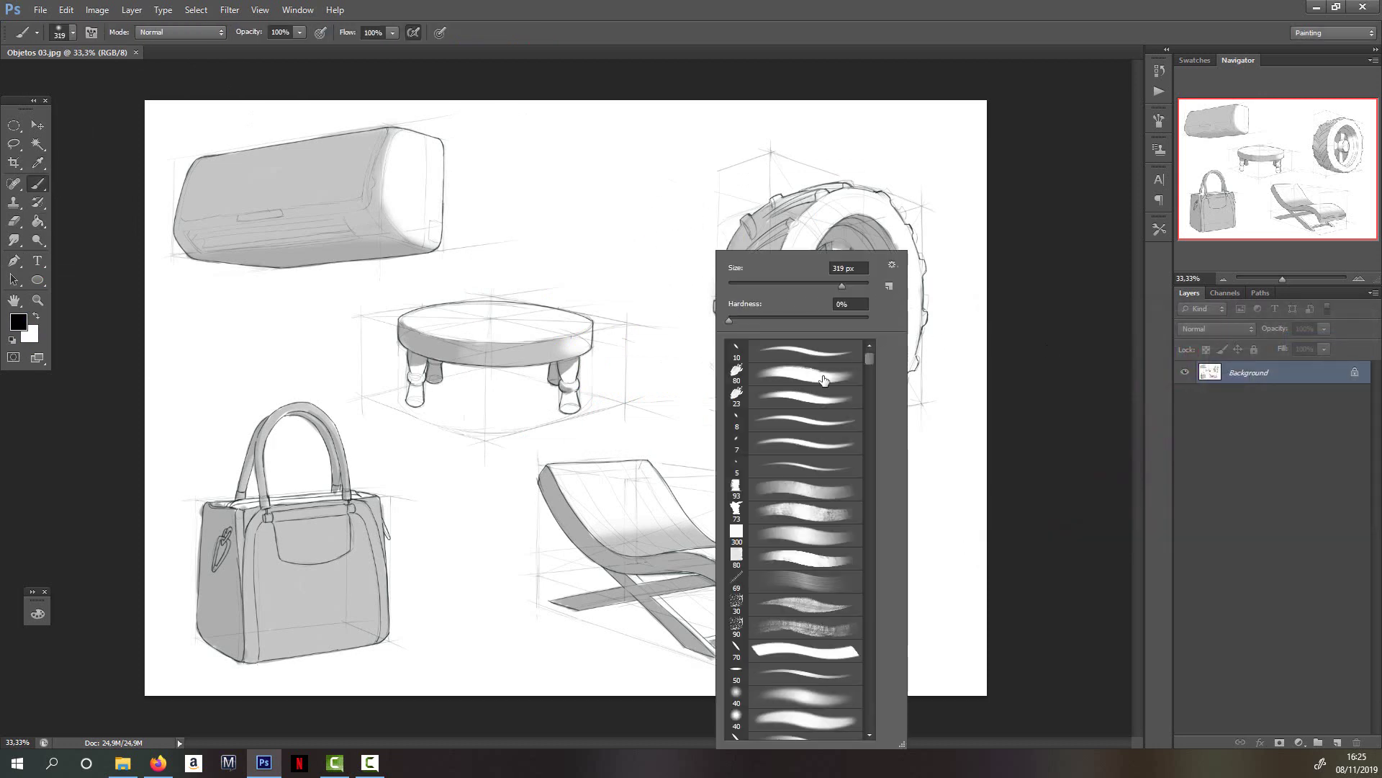
click(792, 443)
drag(734, 284, 766, 284)
- Paint a wavy black test stroke in the blank area between the stool and the tyre, and undo it
mouse_move(589, 195)
mouse_down()
mouse_move(607, 249)
mouse_move(684, 314)
mouse_up()
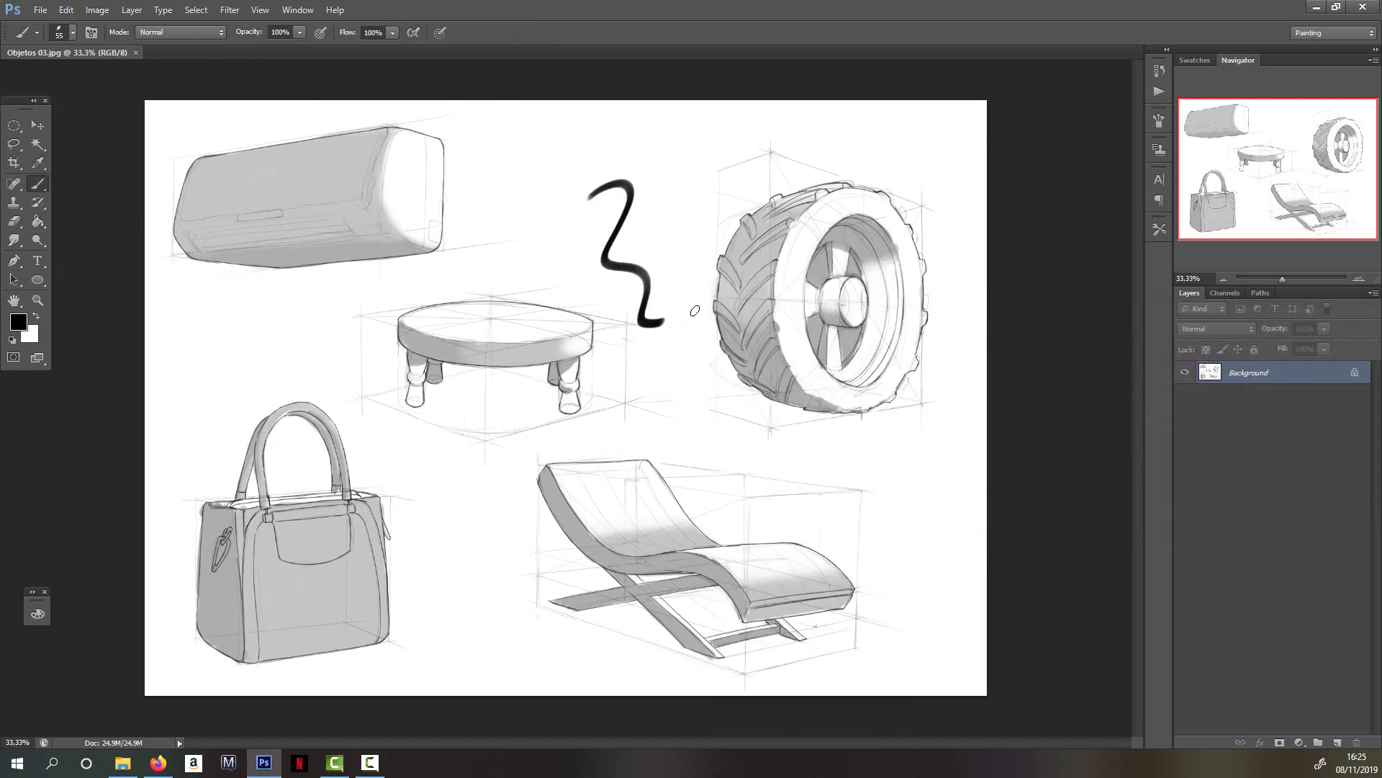
key(ctrl+s)
key(ctrl+z)
key(ctrl+shift+s)
click(1064, 129)
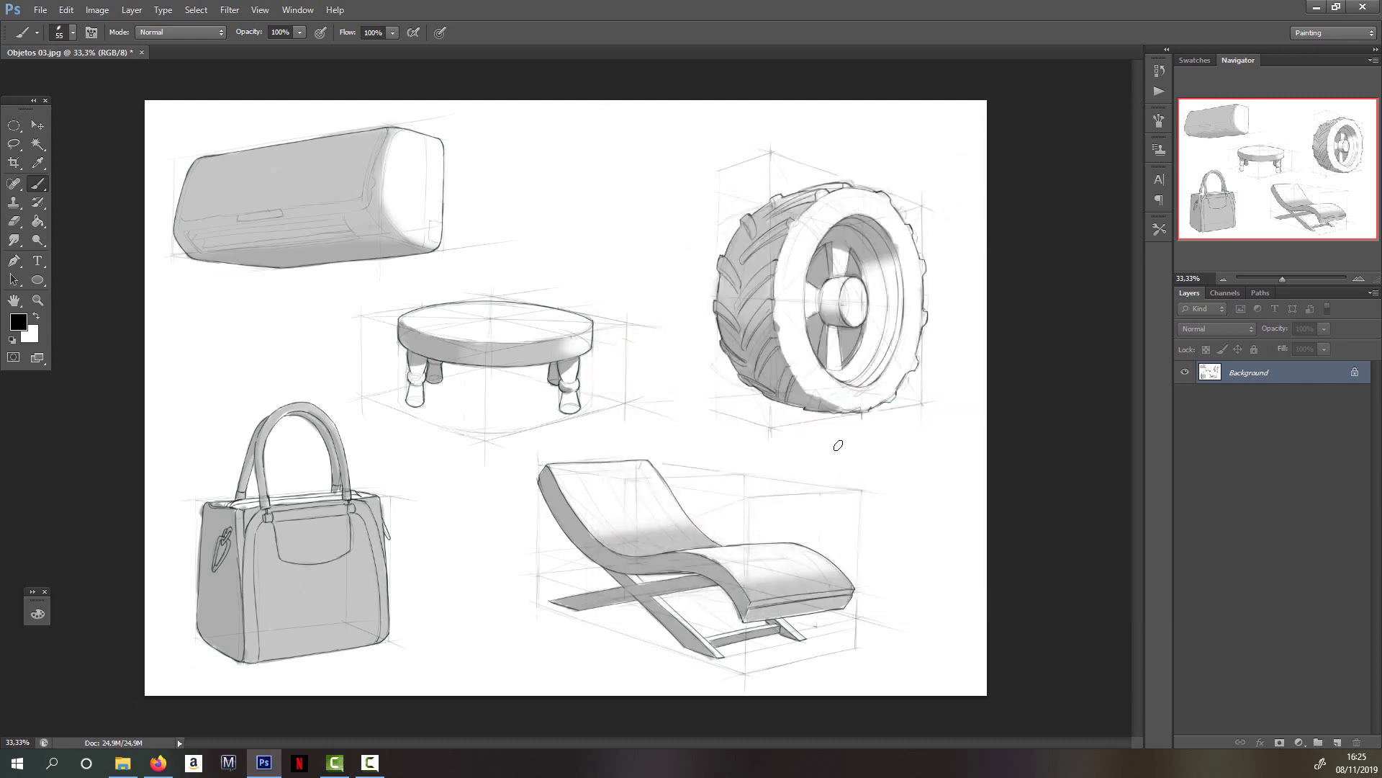
key(ctrl+shift+s)
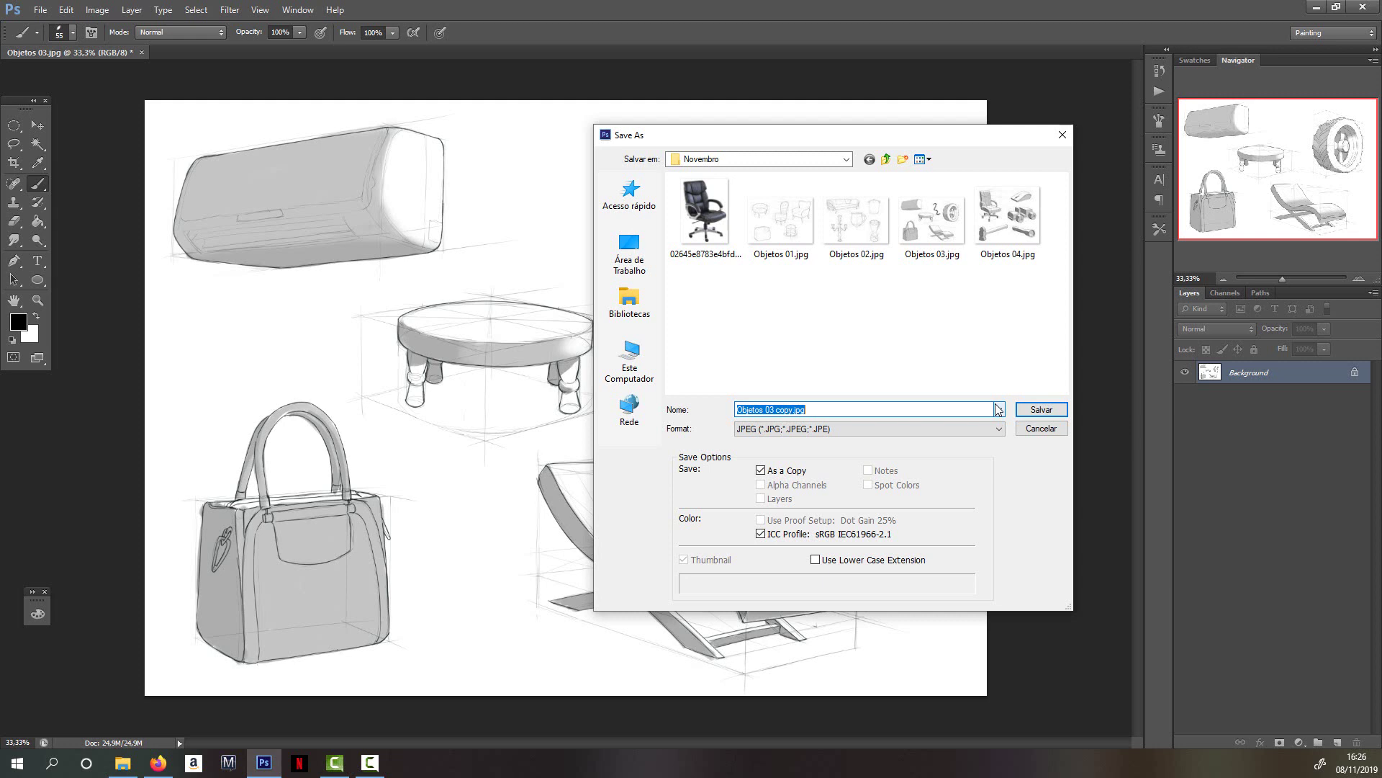
key(Escape)
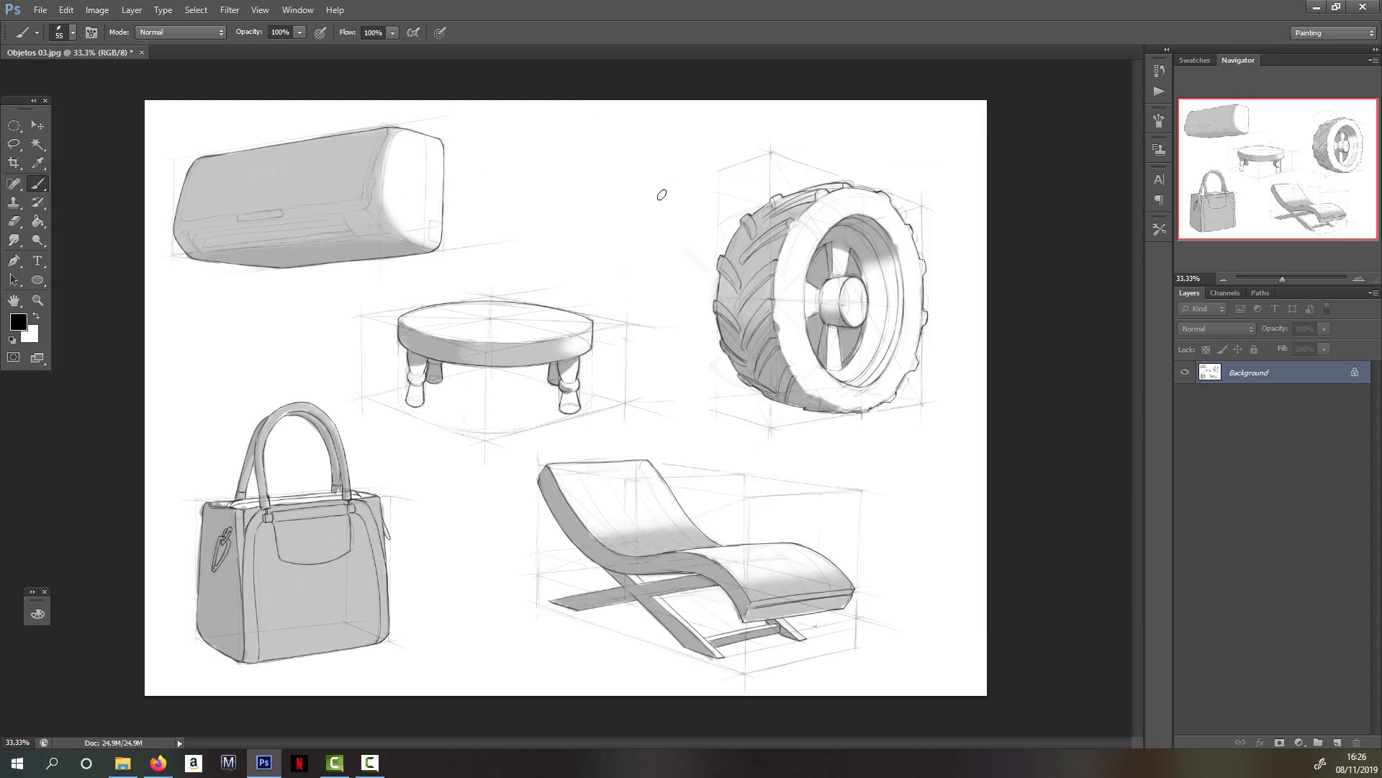
- Paint and undo a black zigzag test stroke above the stool, and examine the brush's size, hardness and presets
mouse_move(546, 186)
mouse_down()
mouse_move(614, 250)
mouse_move(651, 314)
mouse_up()
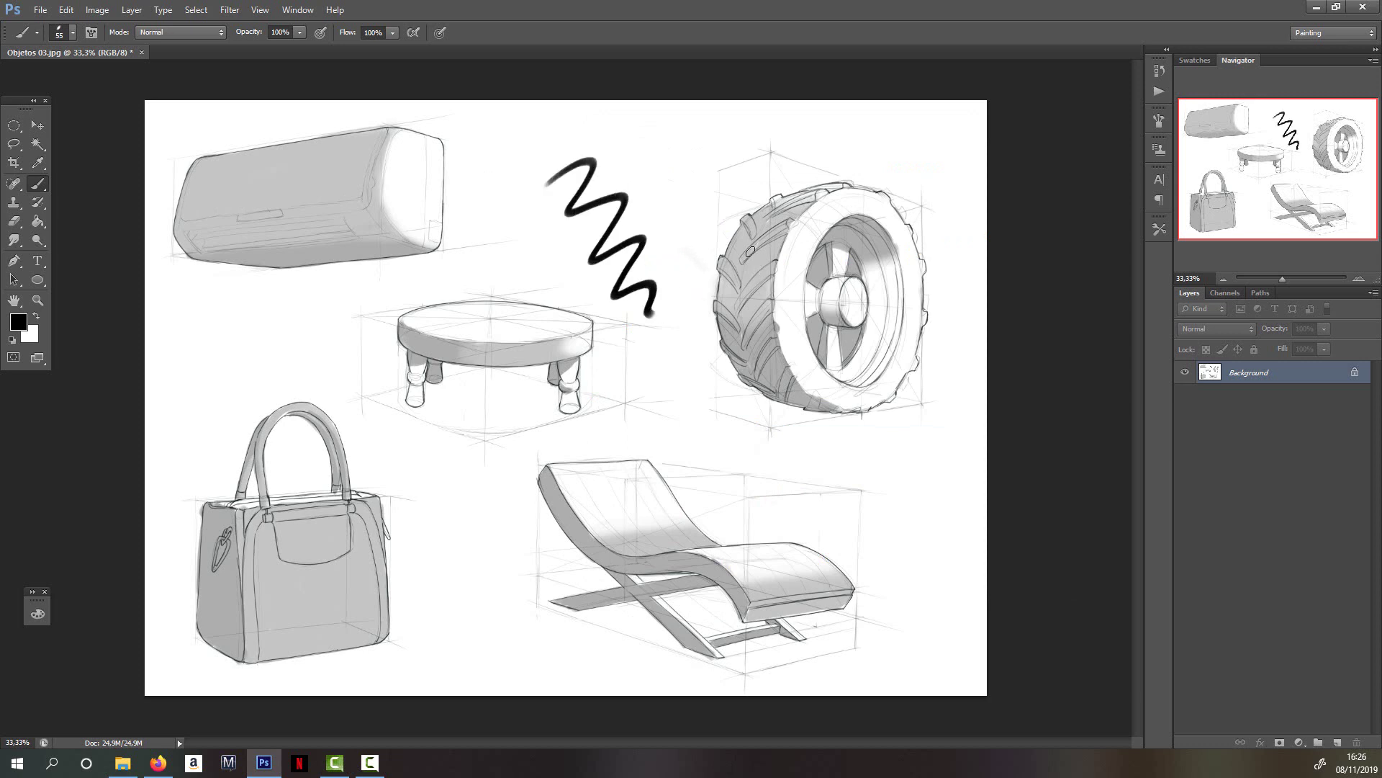
key(ctrl+z)
right_click(636, 222)
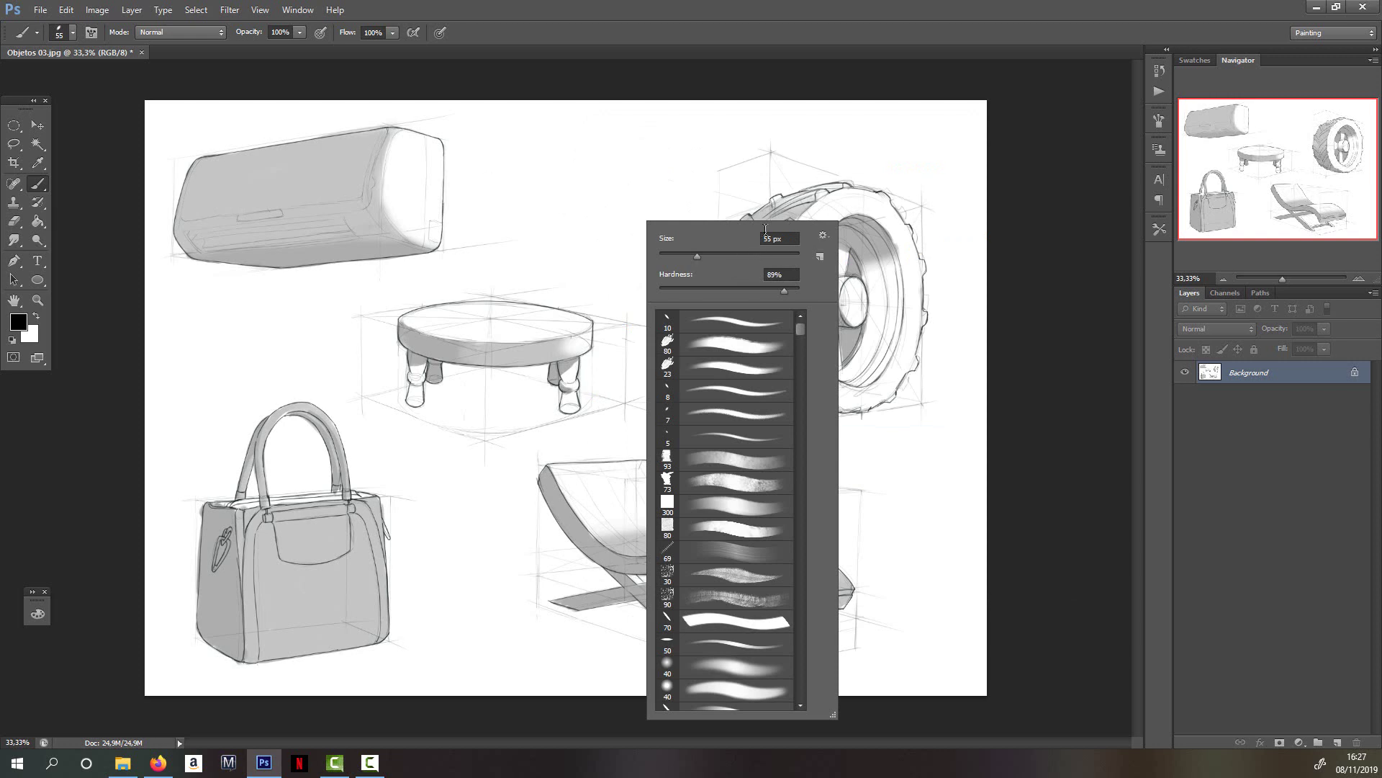
right_click(679, 175)
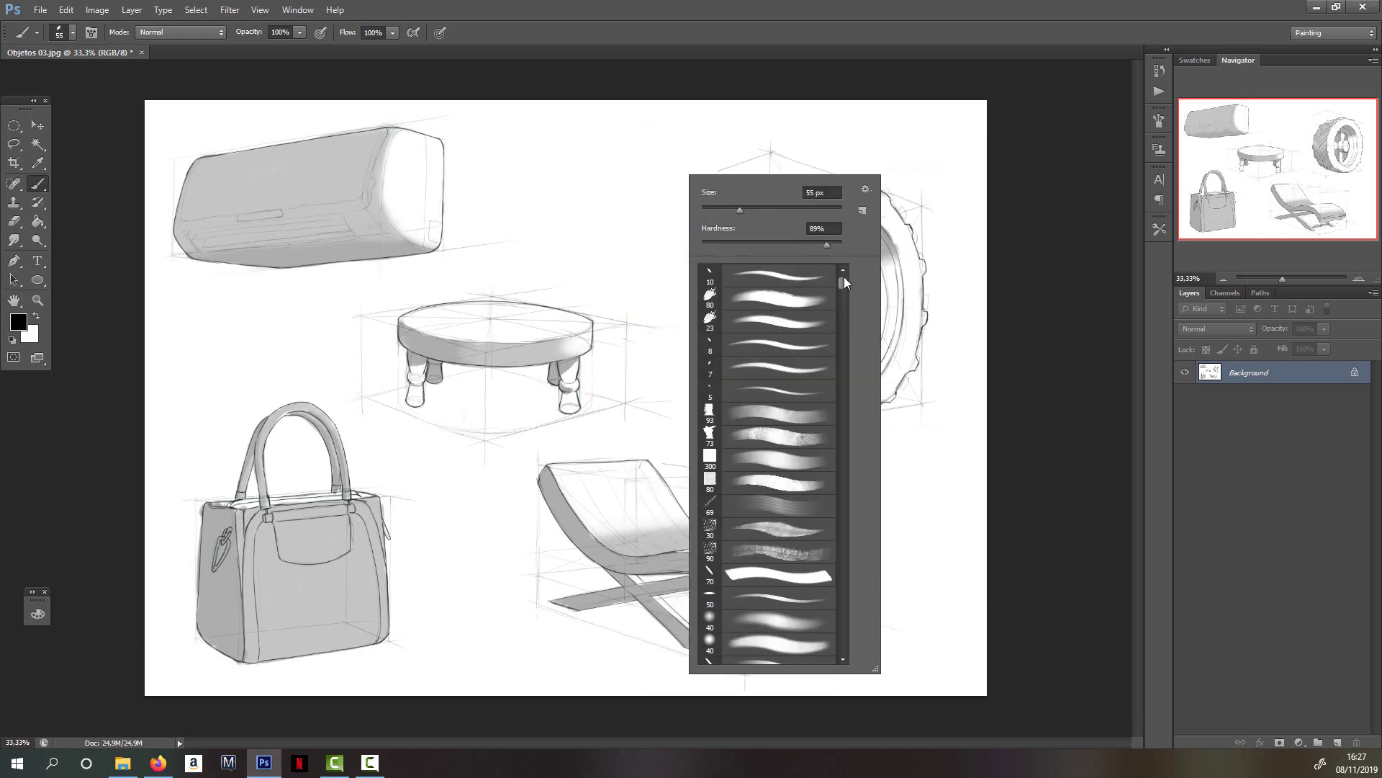
right_click(646, 138)
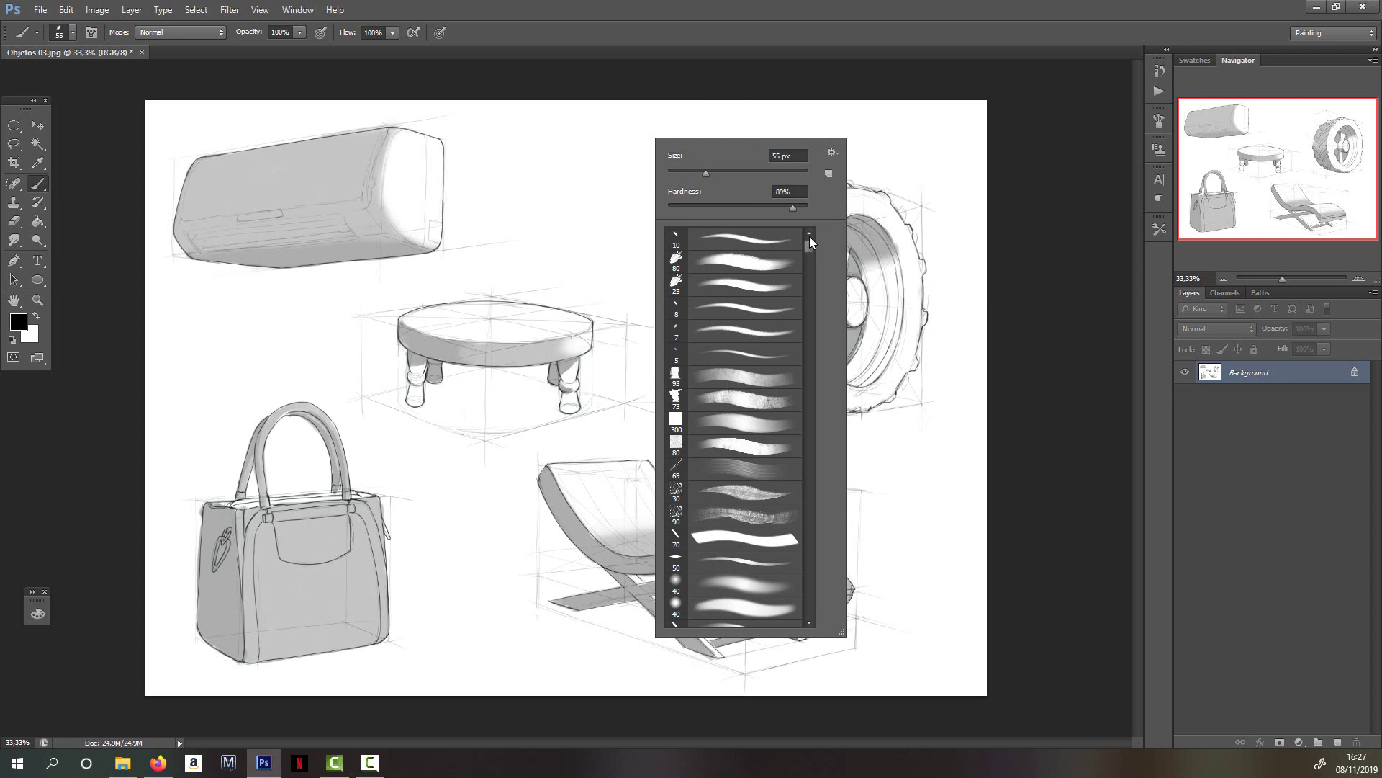
click(753, 79)
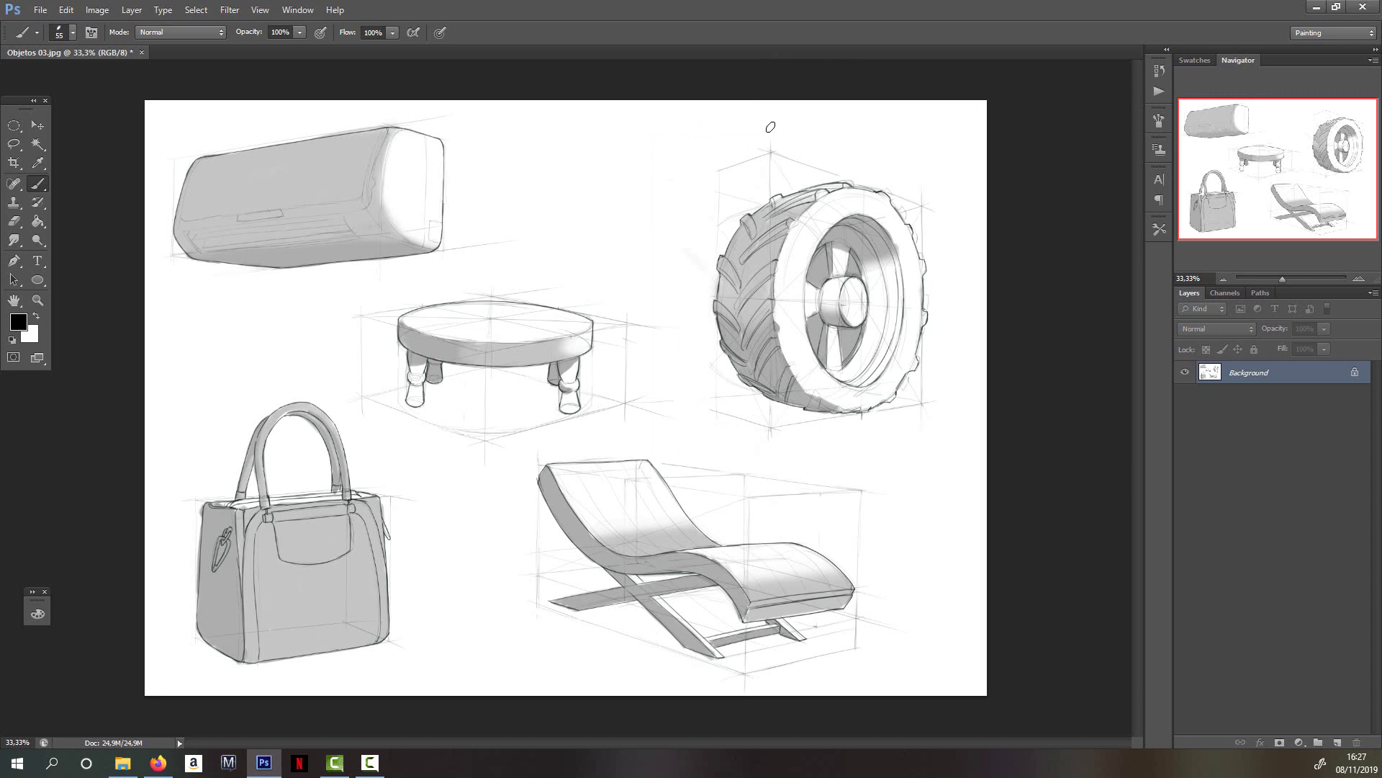
- Switch to the Eraser tool and examine its size, hardness and brush presets
key(e)
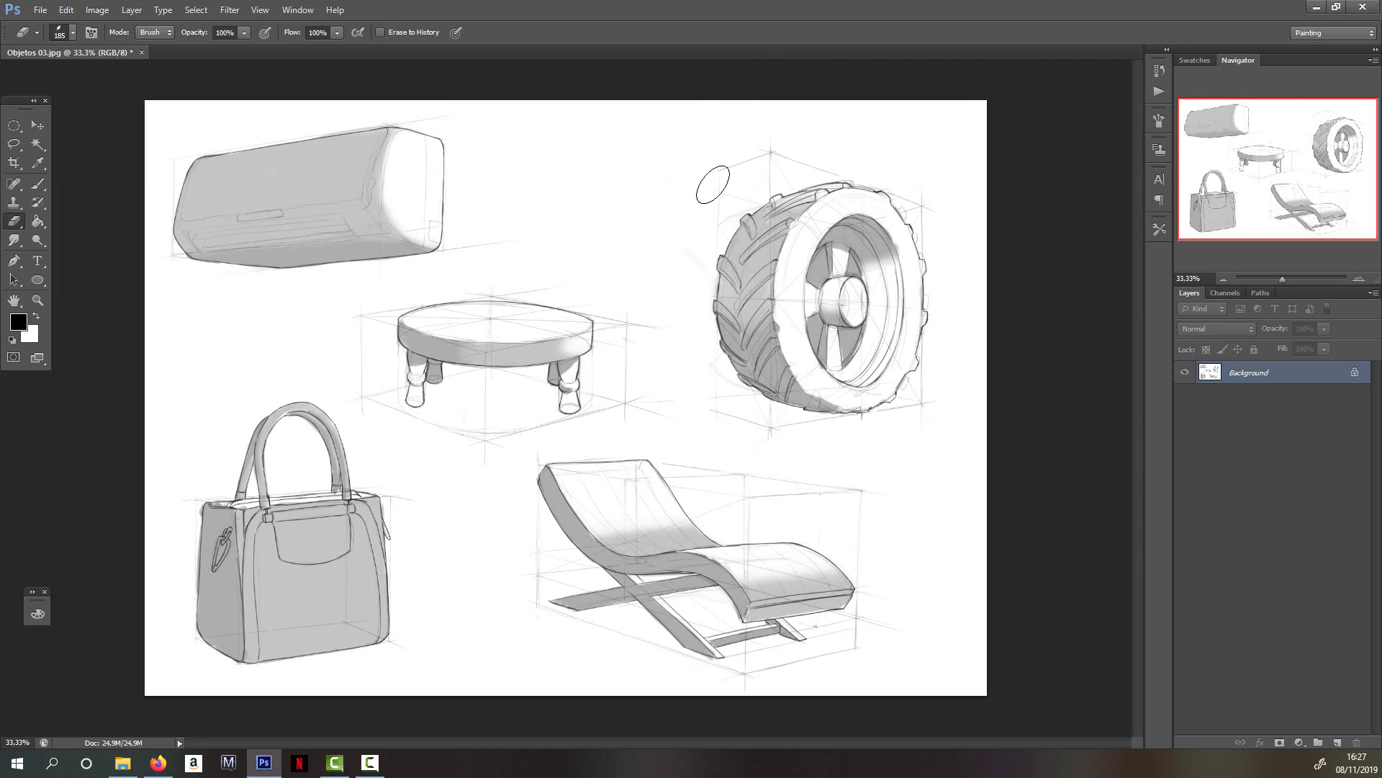
drag(749, 155, 797, 157)
right_click(697, 186)
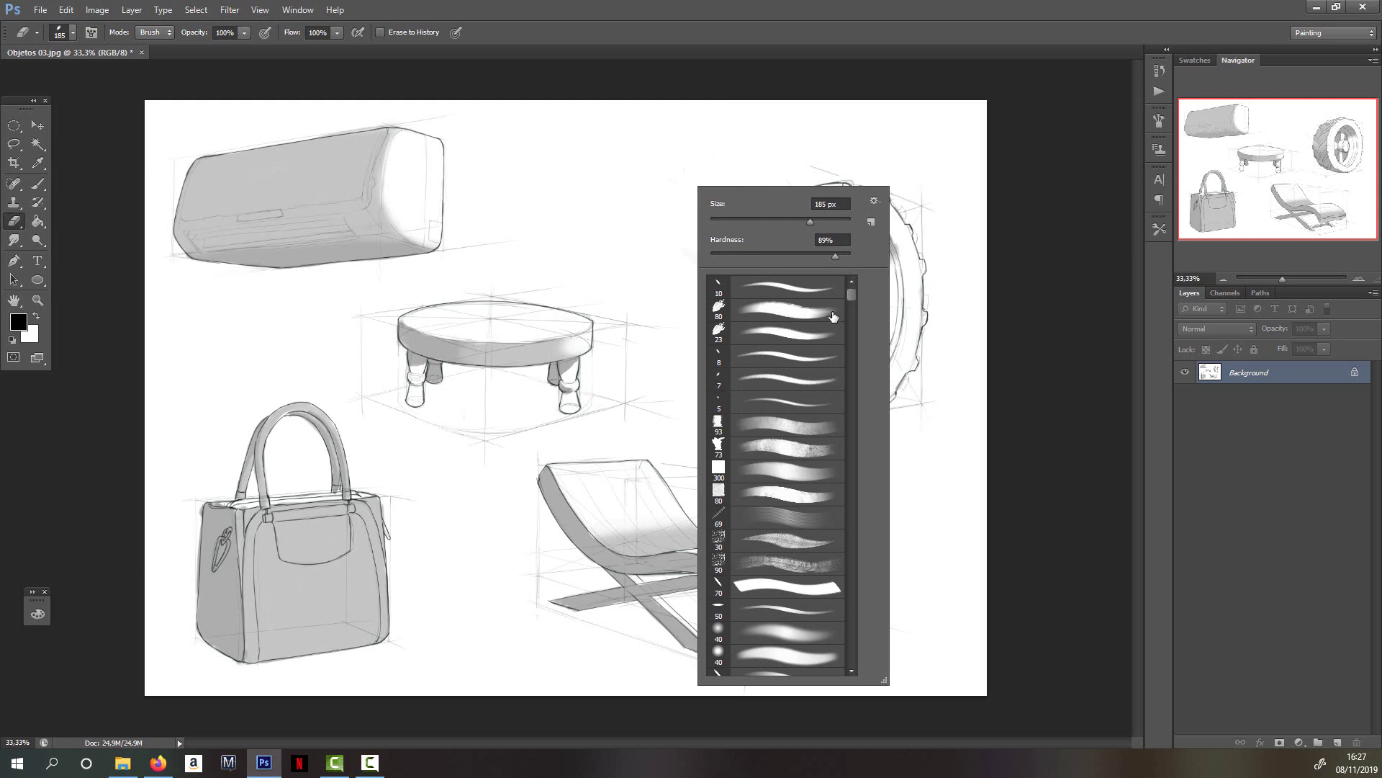
click(800, 108)
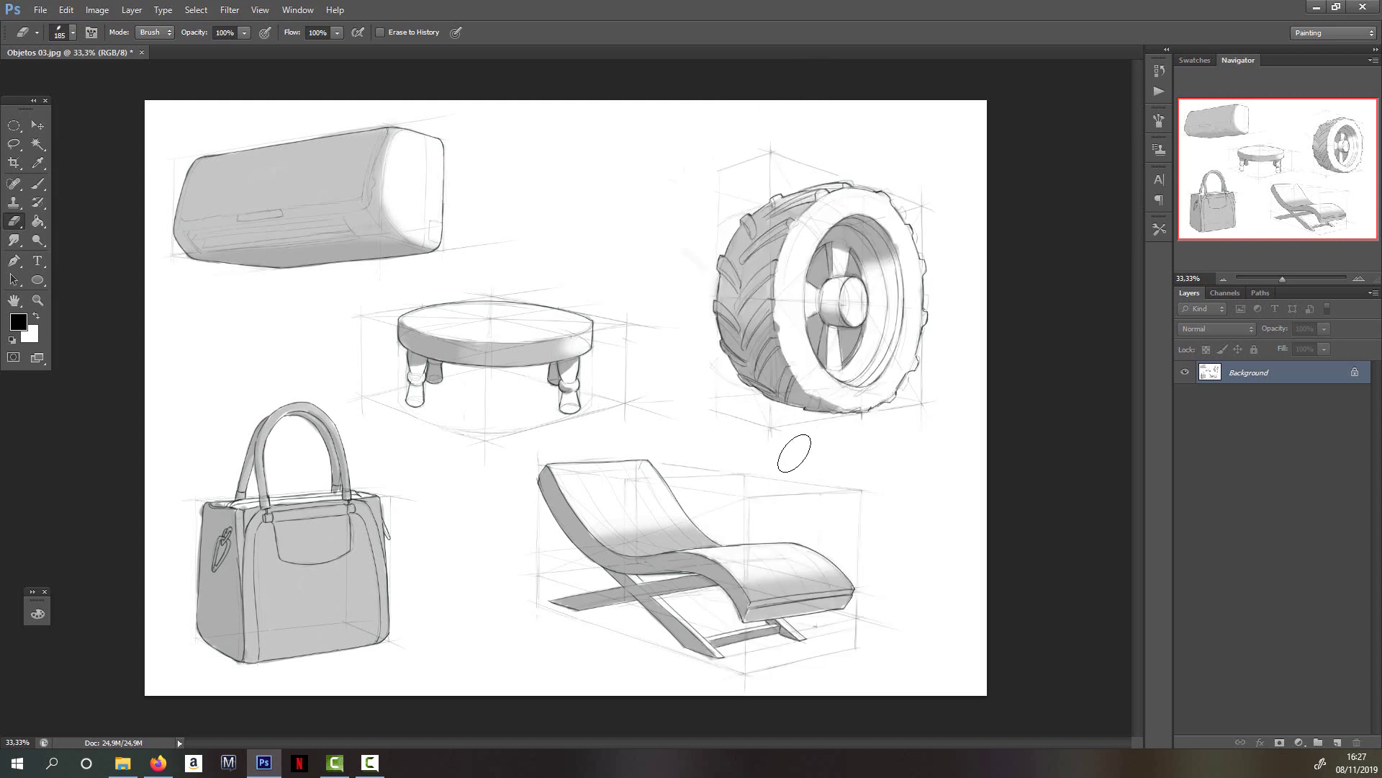
- Zoom in on the drawing to about 56% and pan around the stool, tyre, handbag and lounge chair sketches
mouse_move(689, 478)
mouse_down()
mouse_move(713, 461)
mouse_move(827, 463)
mouse_up()
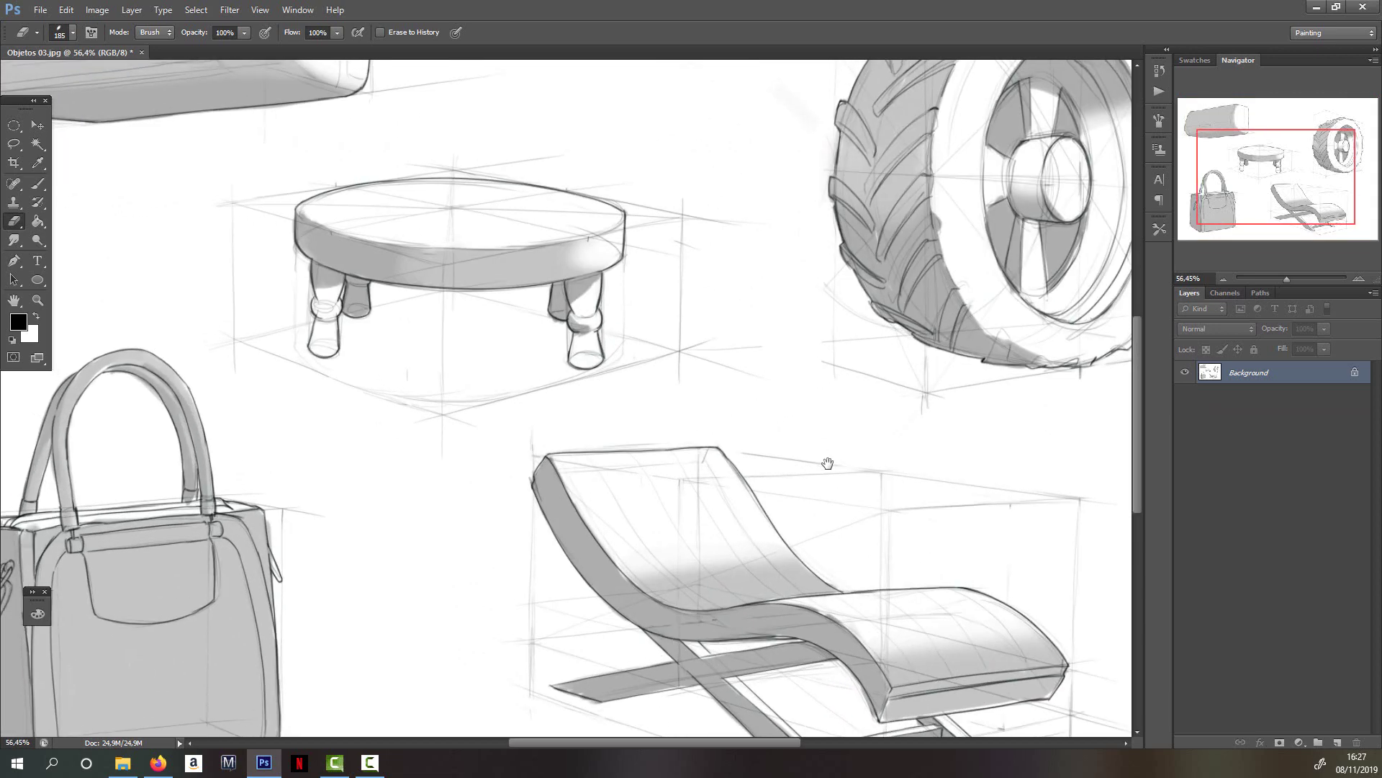
key(space)
mouse_move(738, 456)
mouse_down()
mouse_move(759, 494)
mouse_move(651, 494)
mouse_move(704, 522)
mouse_move(864, 455)
mouse_move(684, 475)
mouse_move(657, 339)
mouse_move(735, 278)
mouse_move(670, 491)
mouse_up()
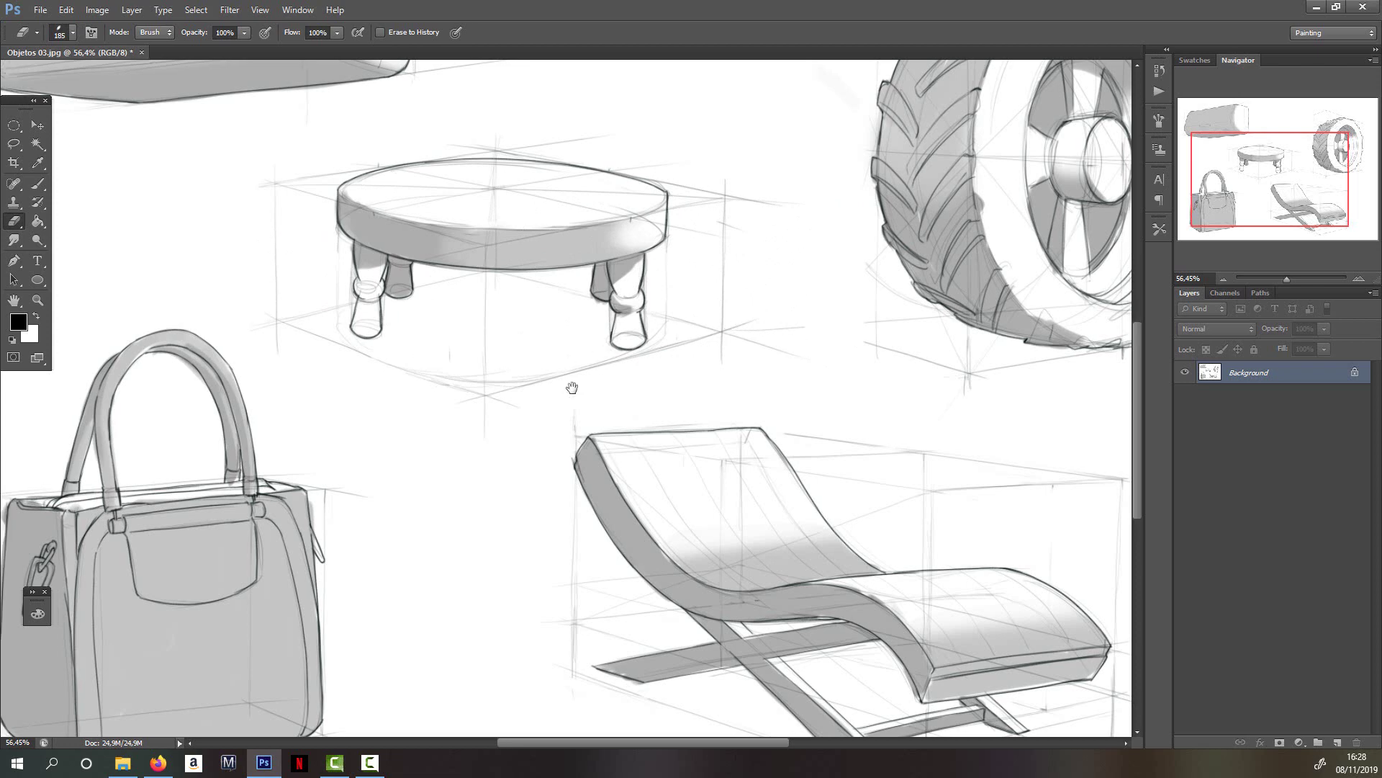
drag(571, 388, 710, 519)
drag(750, 377, 352, 216)
drag(253, 660, 601, 677)
drag(857, 360, 662, 450)
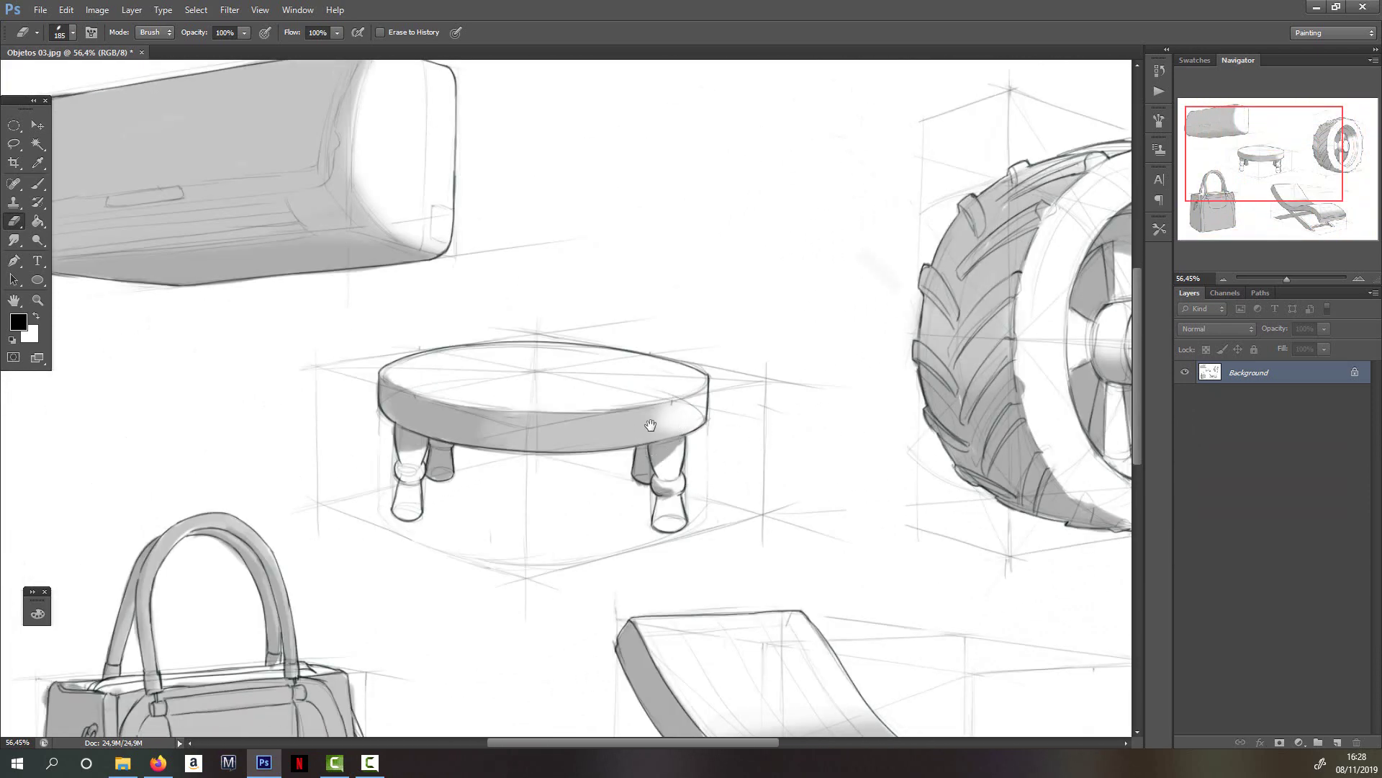
drag(646, 398, 787, 410)
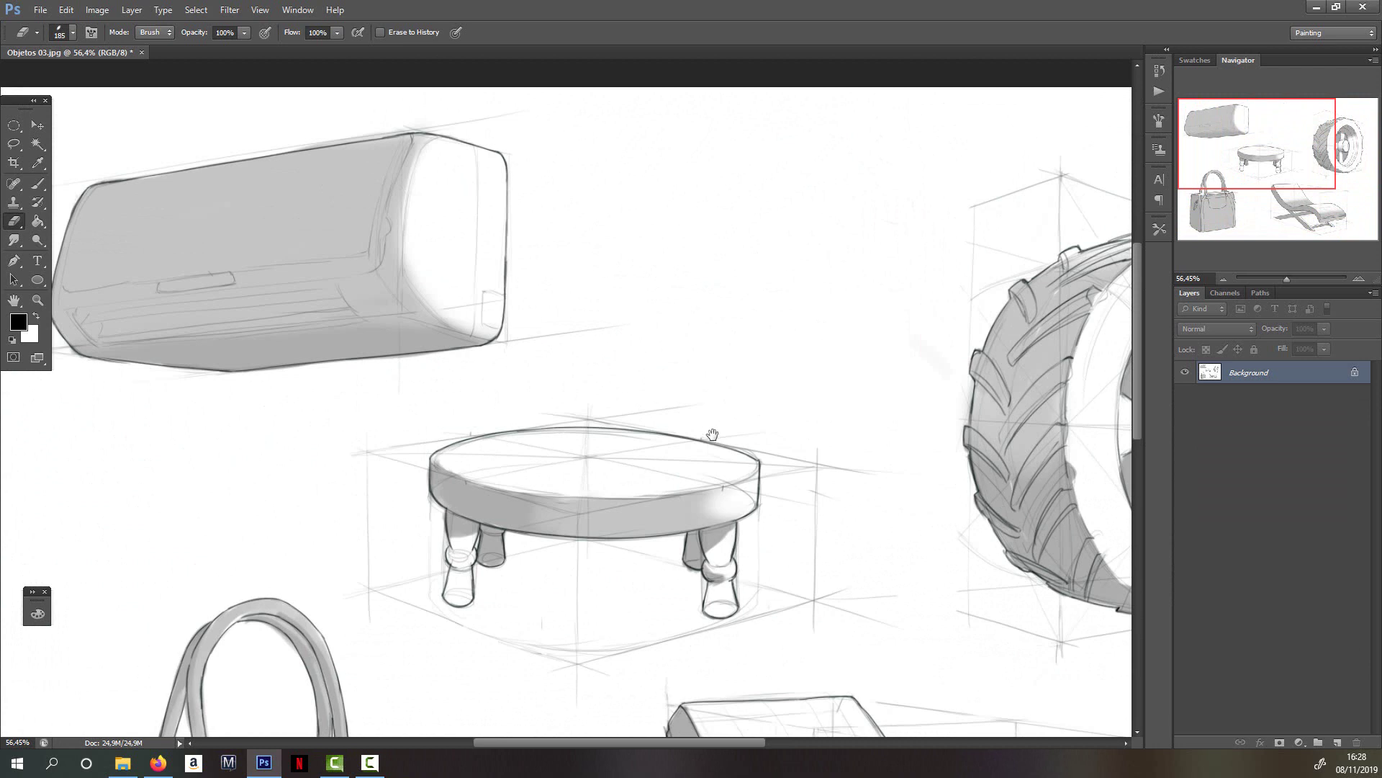
drag(660, 418, 764, 434)
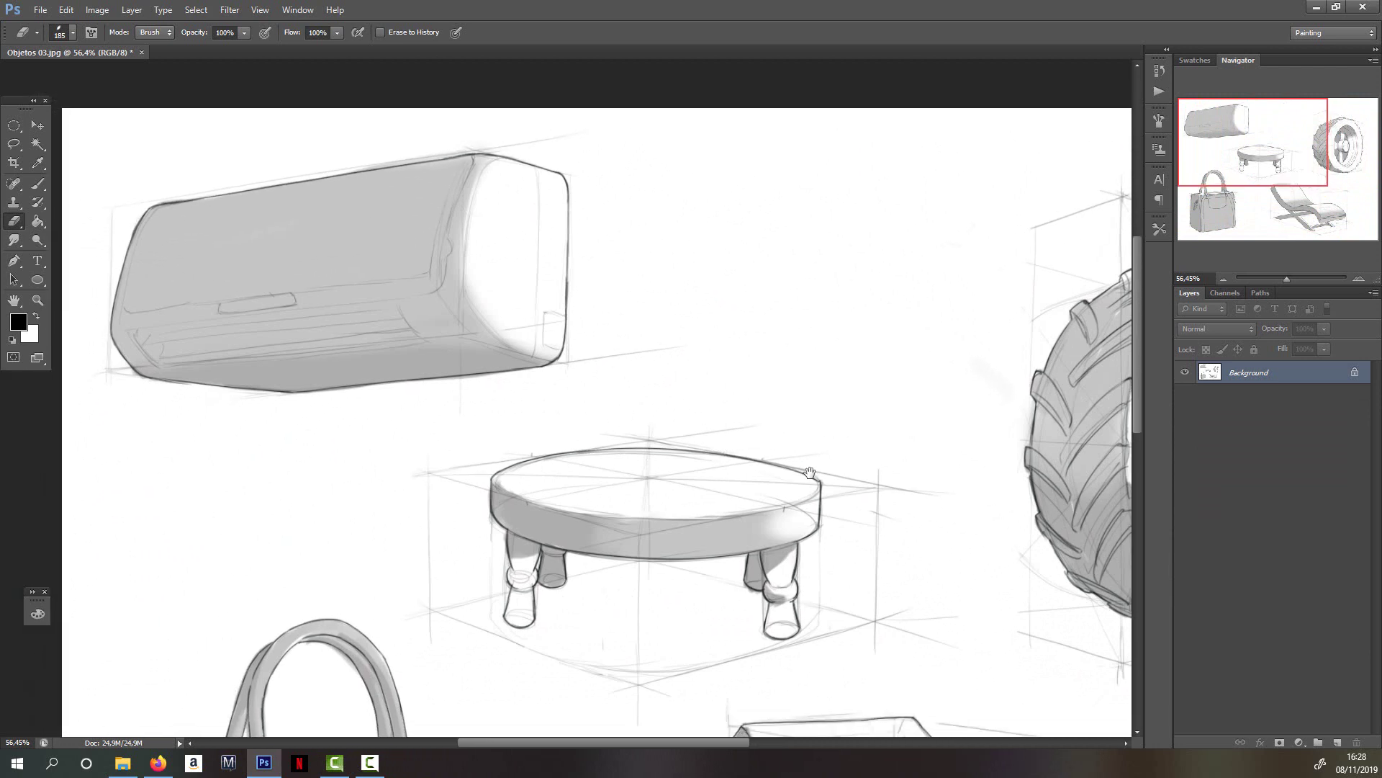
mouse_move(801, 511)
mouse_down()
mouse_move(757, 487)
mouse_move(657, 482)
mouse_up()
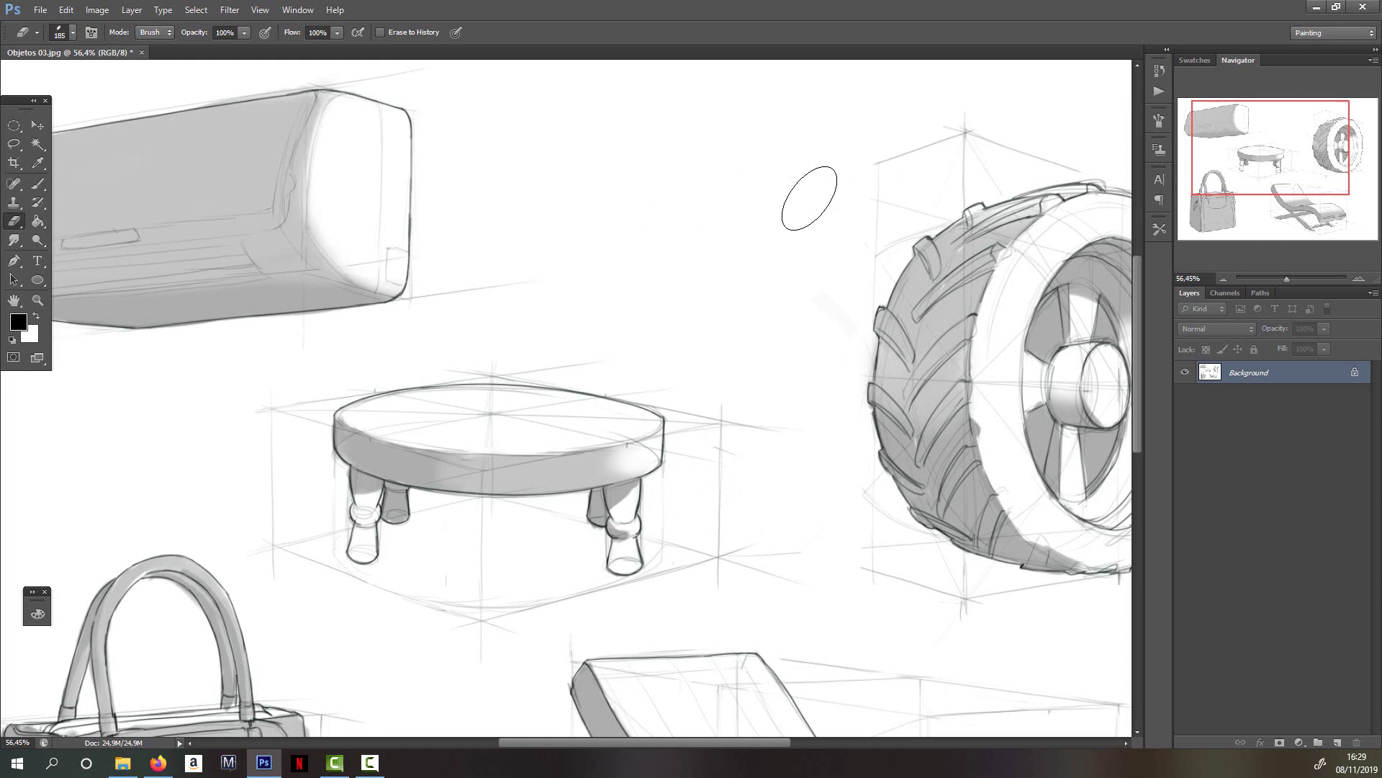
- Return to the Brush tool, zoom in between the stool and tyre to about 97%, and zoom out to about 48%
key(b)
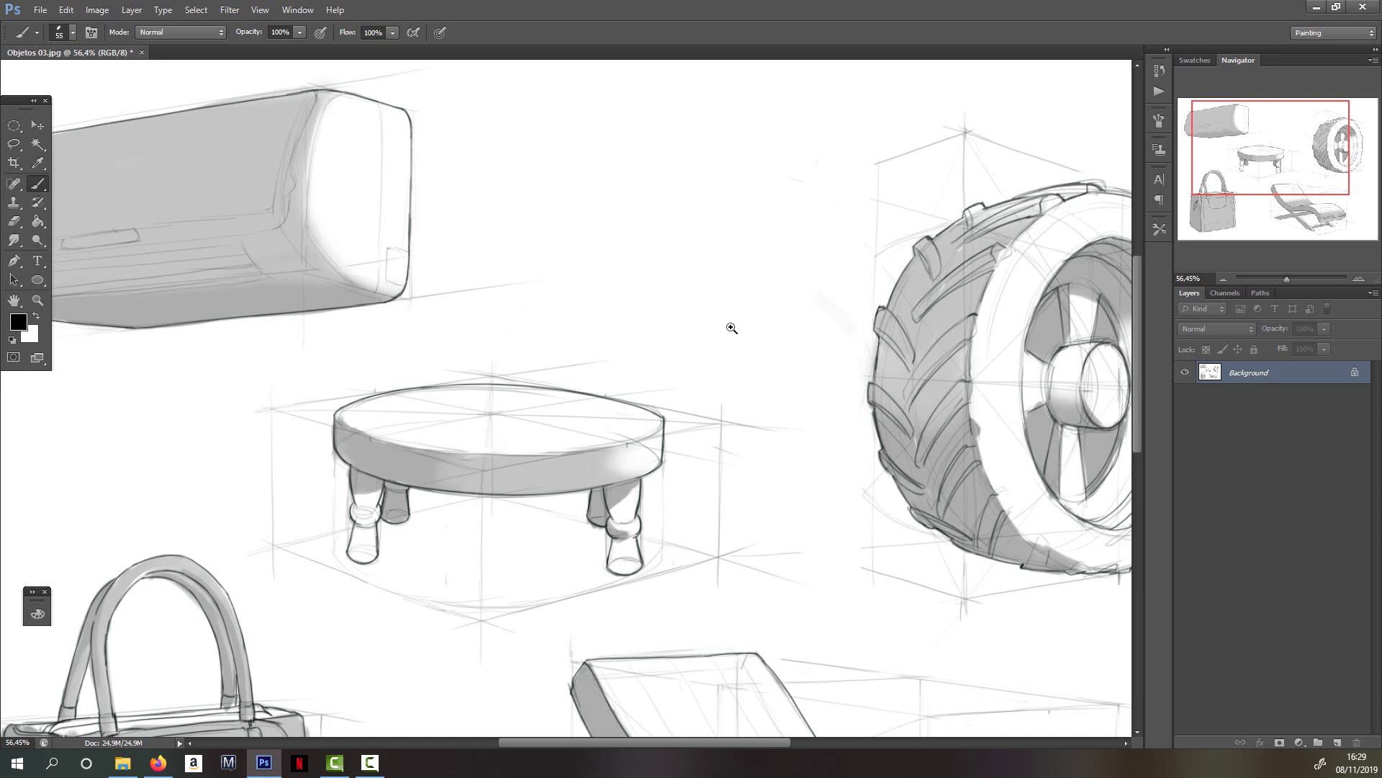
mouse_move(714, 311)
mouse_down()
mouse_move(667, 348)
mouse_move(728, 345)
mouse_move(672, 355)
mouse_move(704, 370)
mouse_move(729, 349)
mouse_move(676, 394)
mouse_move(864, 355)
mouse_move(565, 362)
mouse_move(720, 457)
mouse_move(629, 398)
mouse_move(753, 497)
mouse_move(749, 472)
mouse_move(666, 494)
mouse_move(734, 450)
mouse_move(759, 463)
mouse_move(798, 442)
mouse_move(713, 497)
mouse_move(692, 531)
mouse_move(769, 494)
mouse_move(736, 459)
mouse_up()
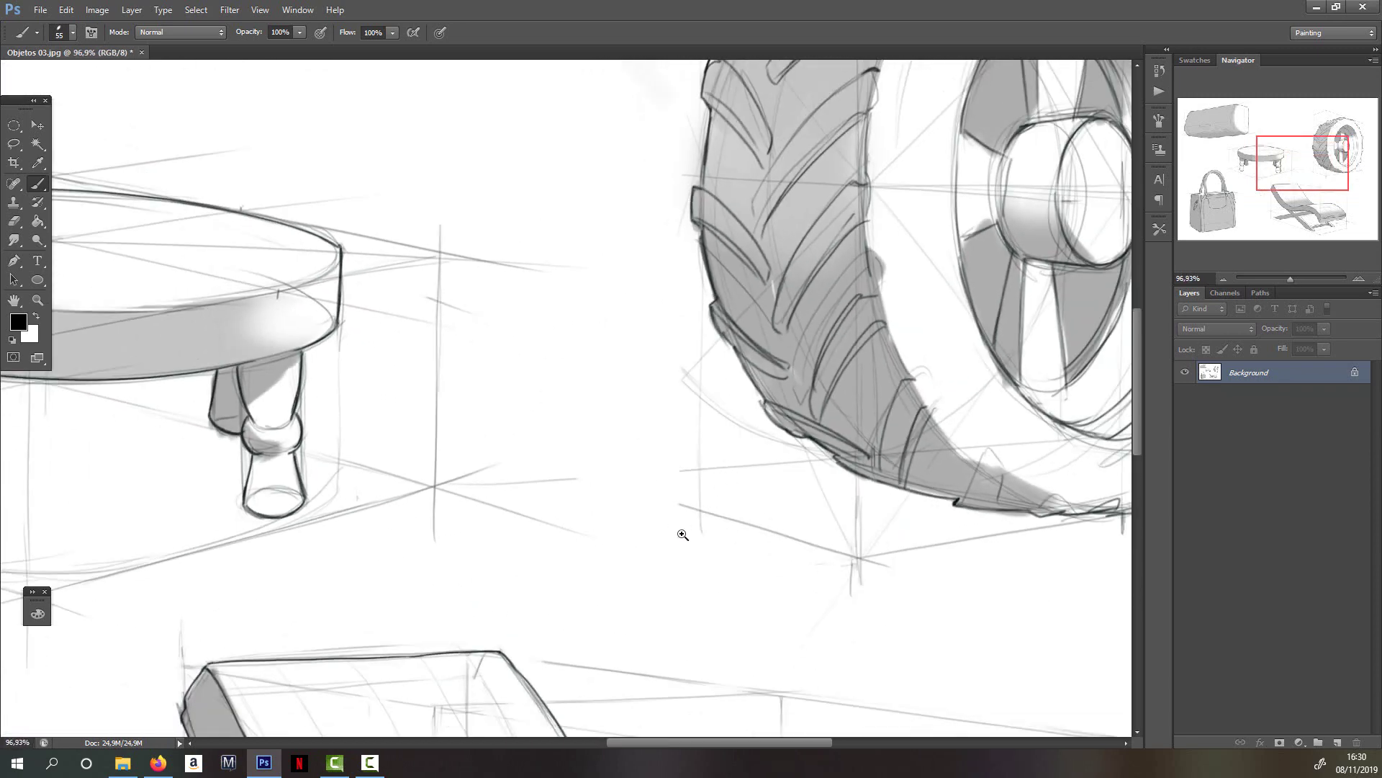
drag(683, 534, 810, 470)
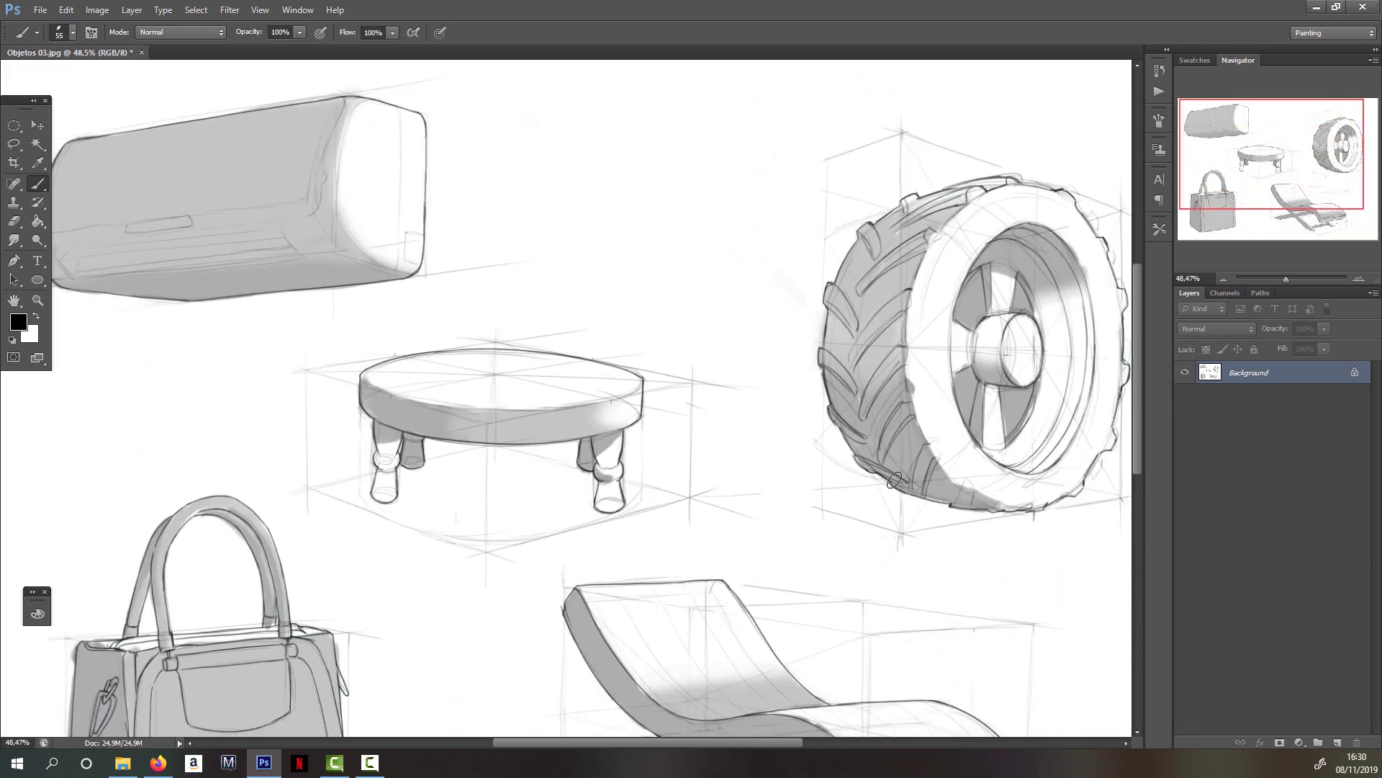
- Rotate the canvas view to about -25° and turn it back the other way to about 6°
key(r)
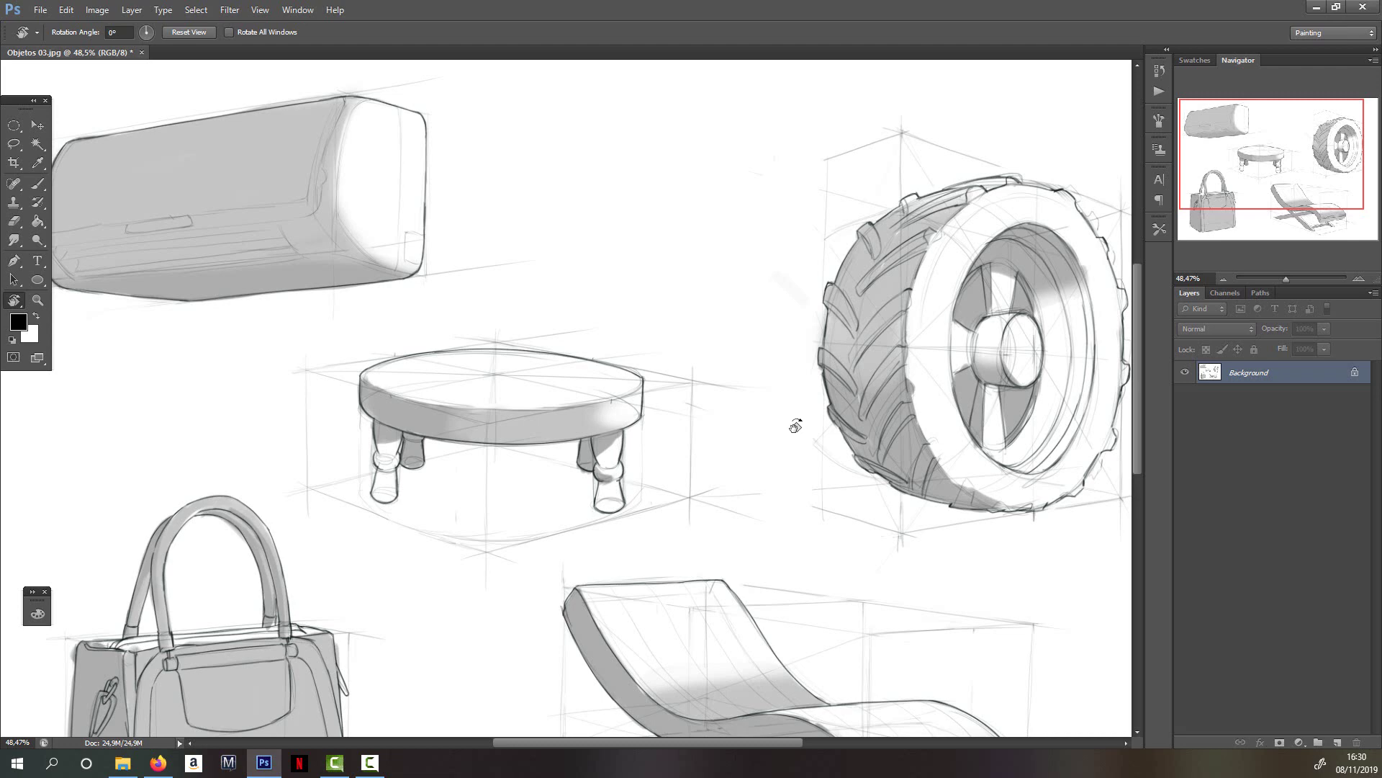
mouse_move(679, 284)
mouse_down()
mouse_move(741, 303)
mouse_move(682, 267)
mouse_up()
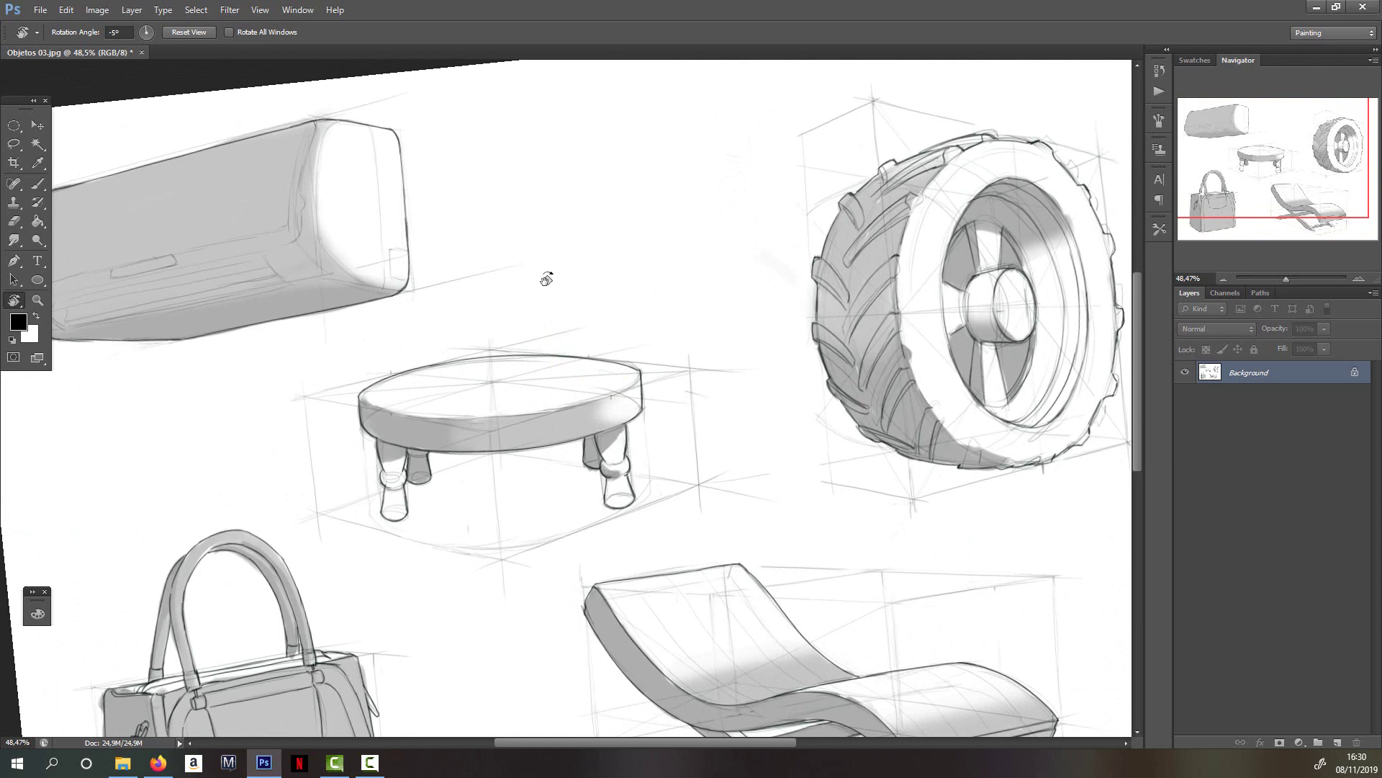
drag(596, 287, 700, 346)
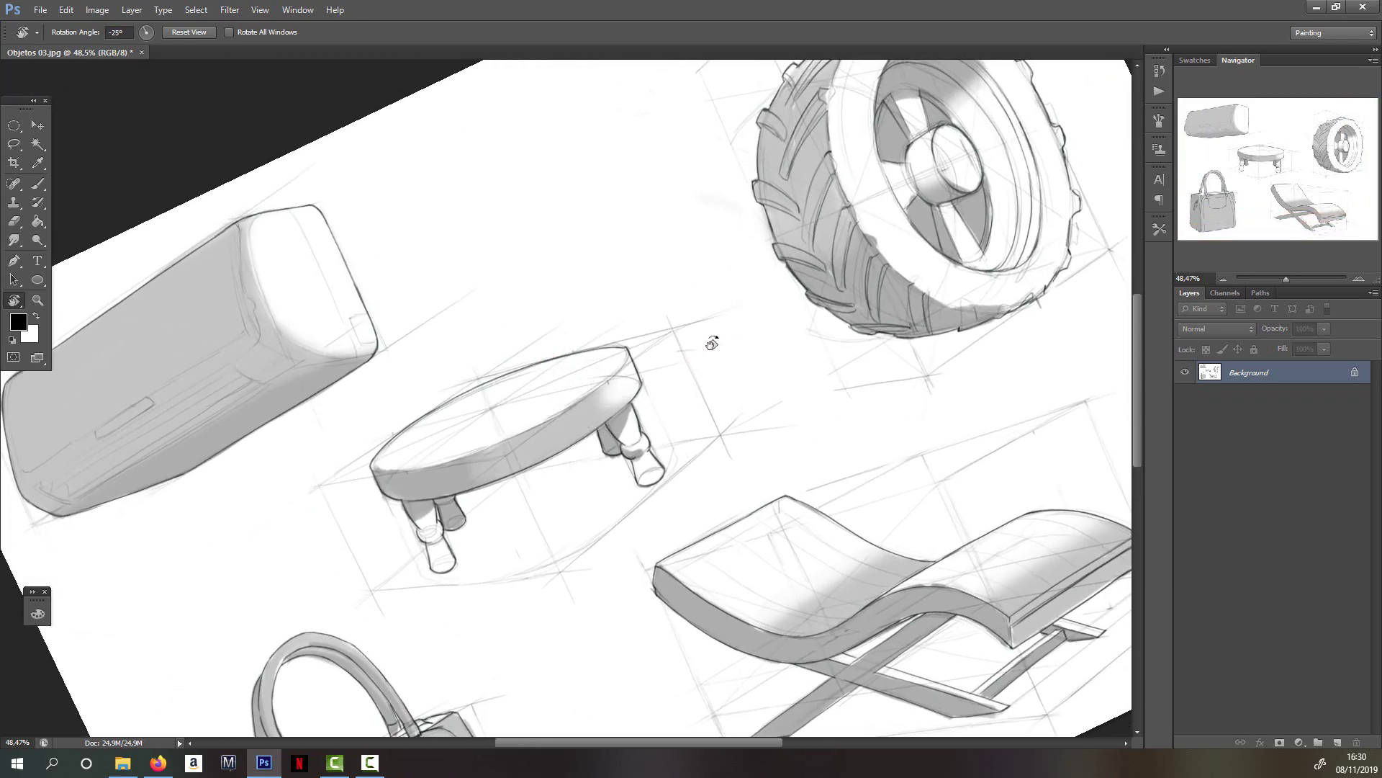
drag(791, 349, 705, 410)
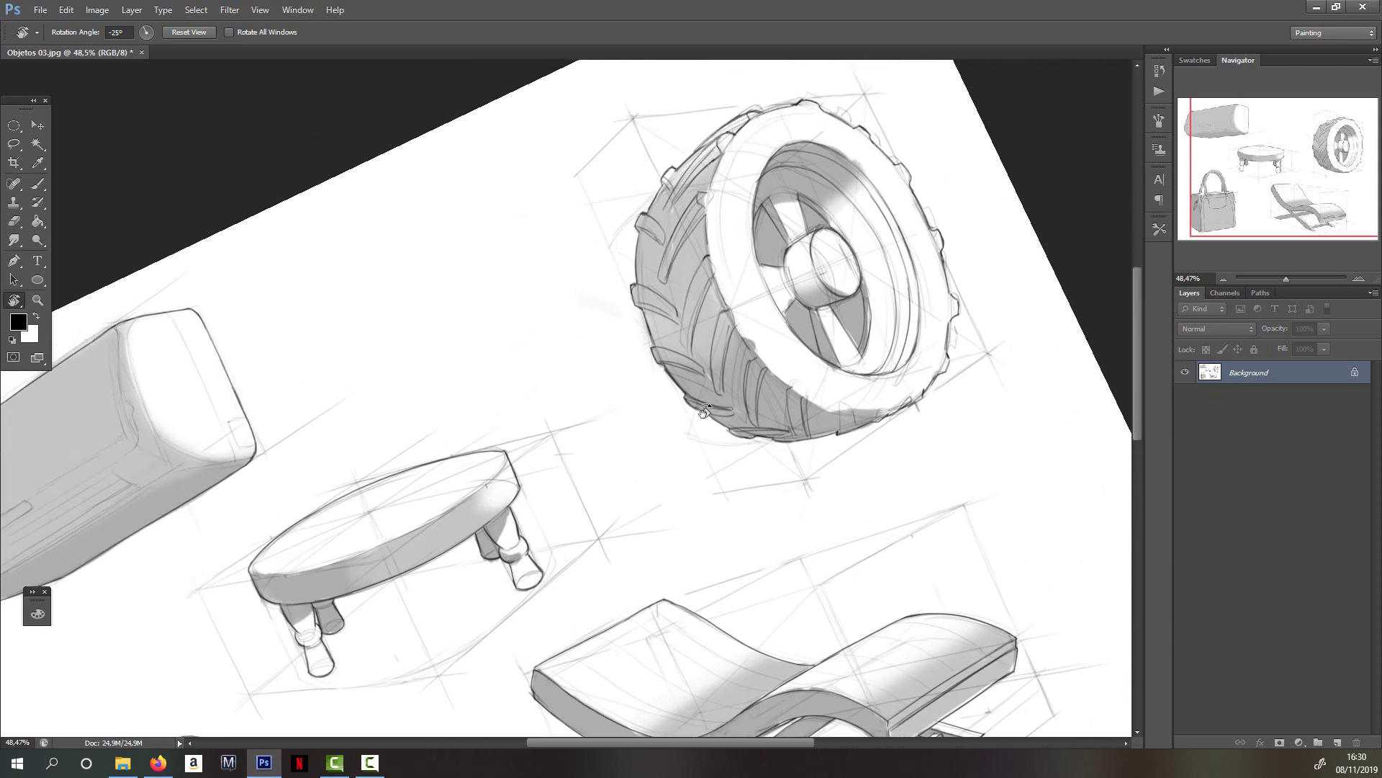
drag(558, 412, 699, 440)
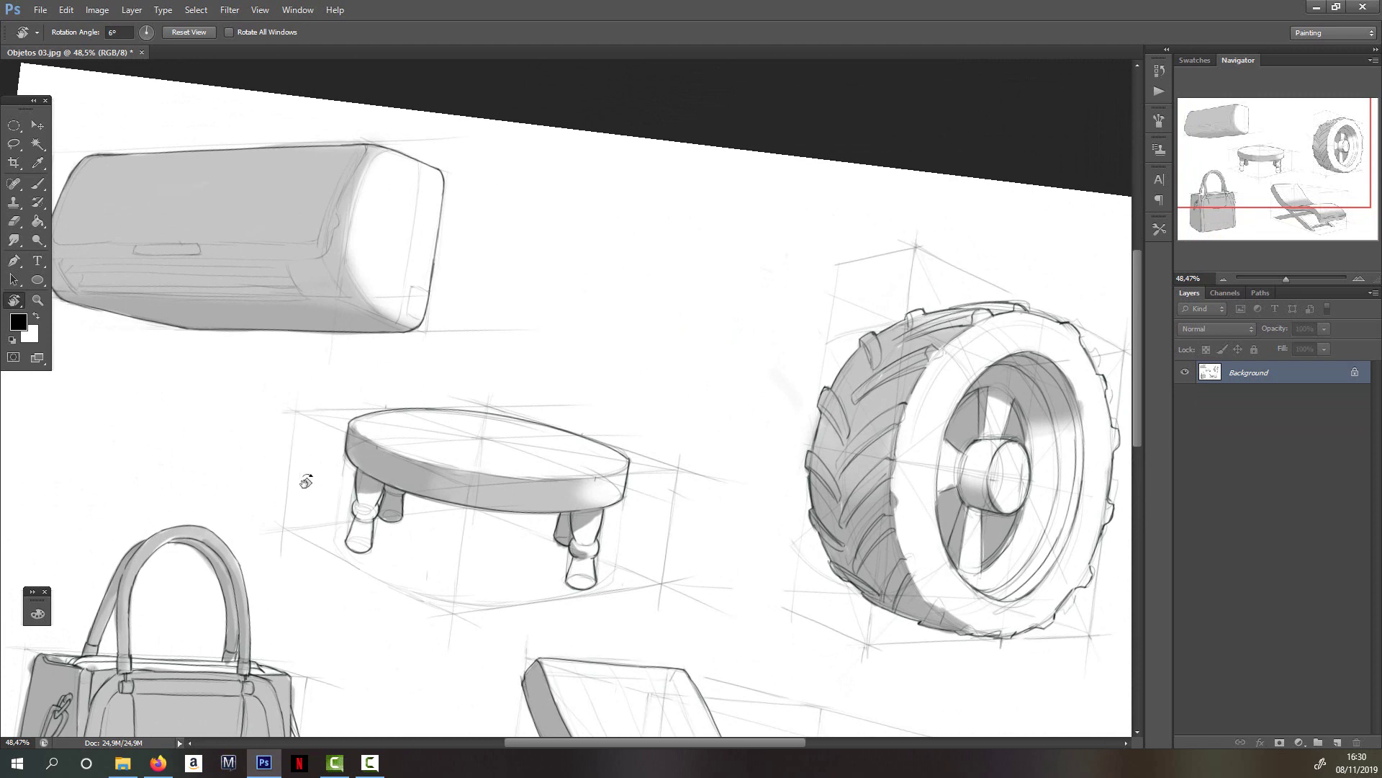
- Rotate the canvas view to about 15° and reset its rotation
drag(680, 489, 781, 450)
drag(771, 240, 777, 380)
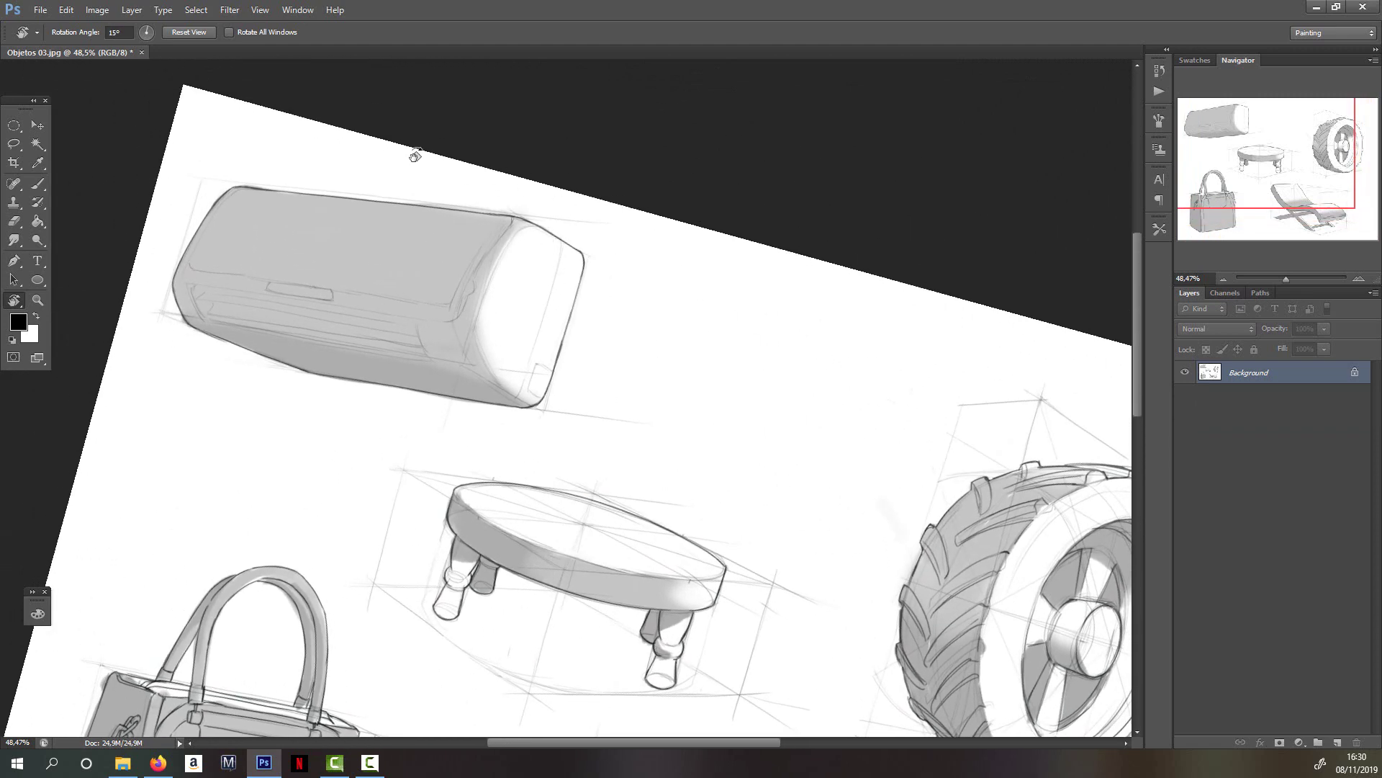
scroll(695, 317, right, 3)
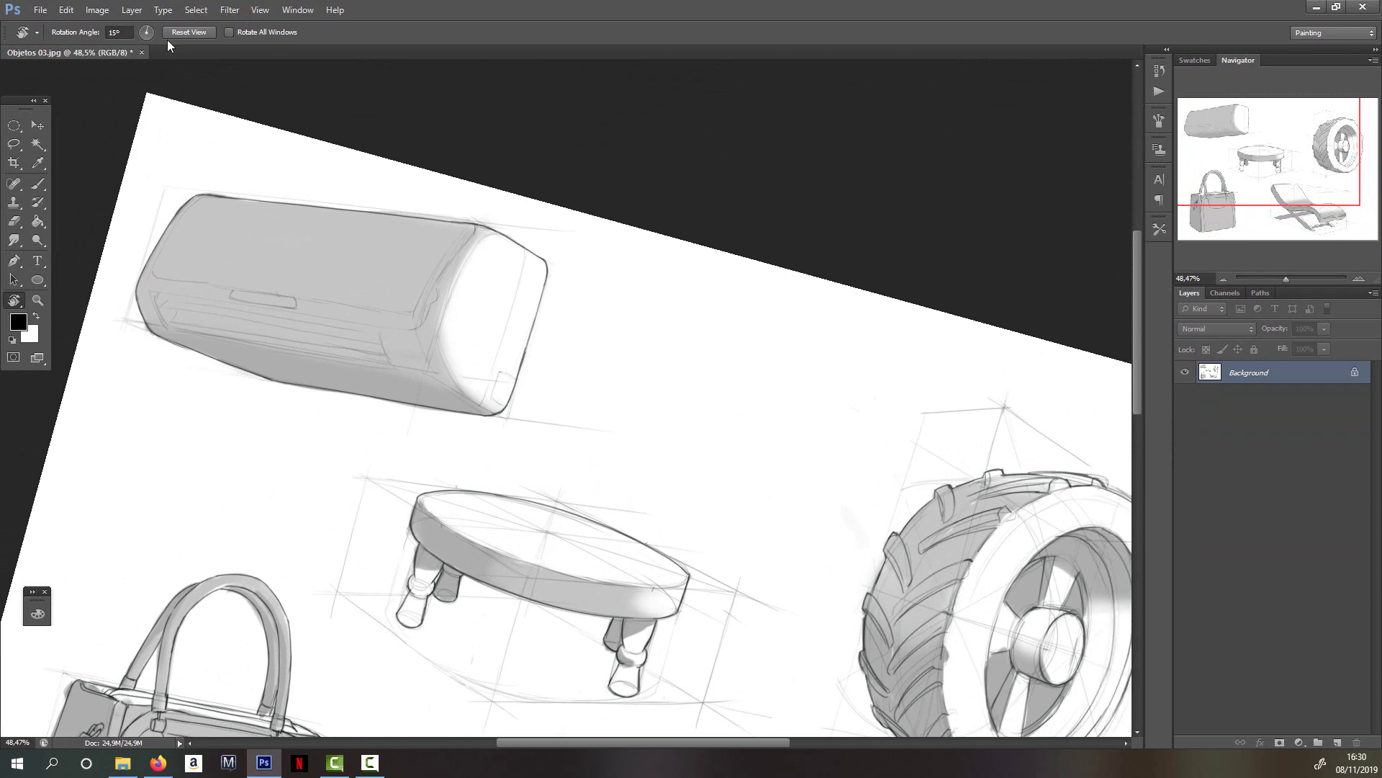
click(194, 34)
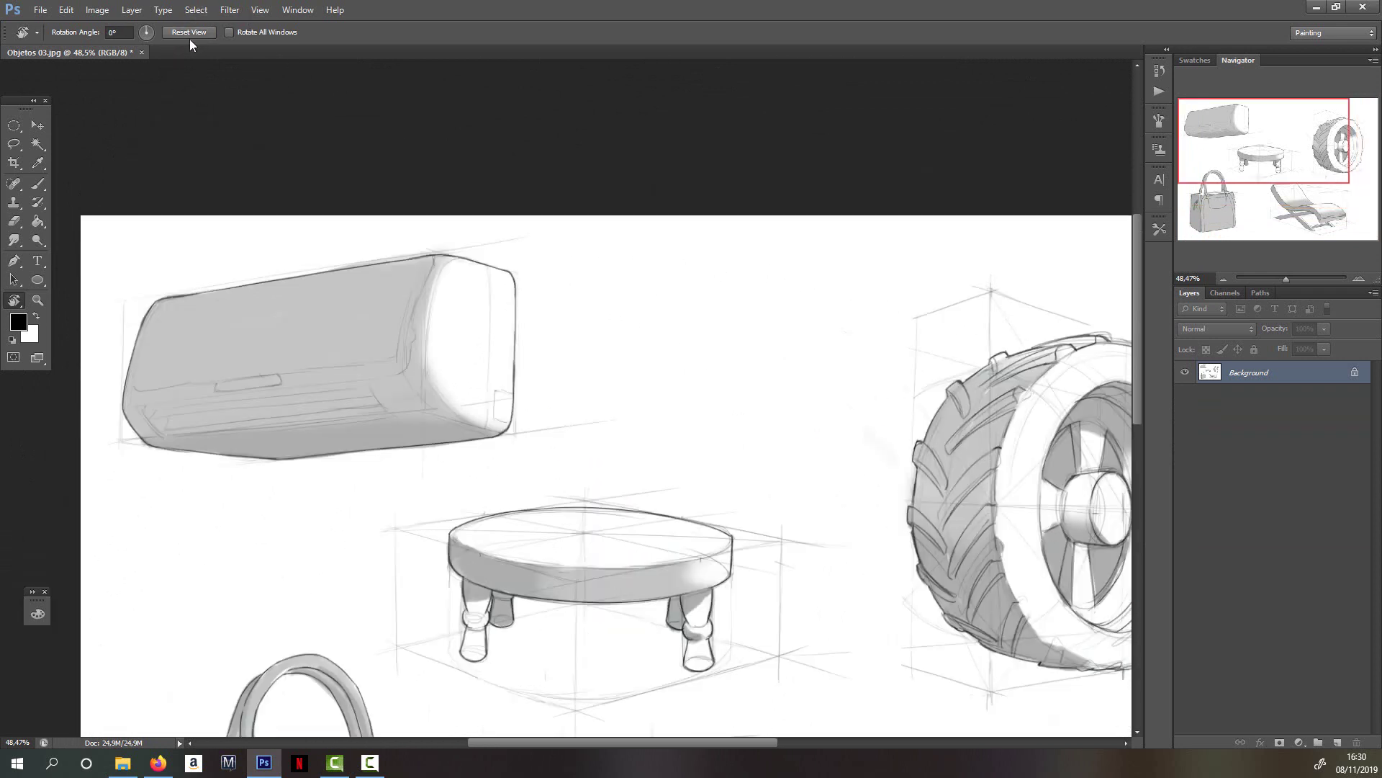
scroll(765, 420, down, 3)
scroll(700, 257, right, 4)
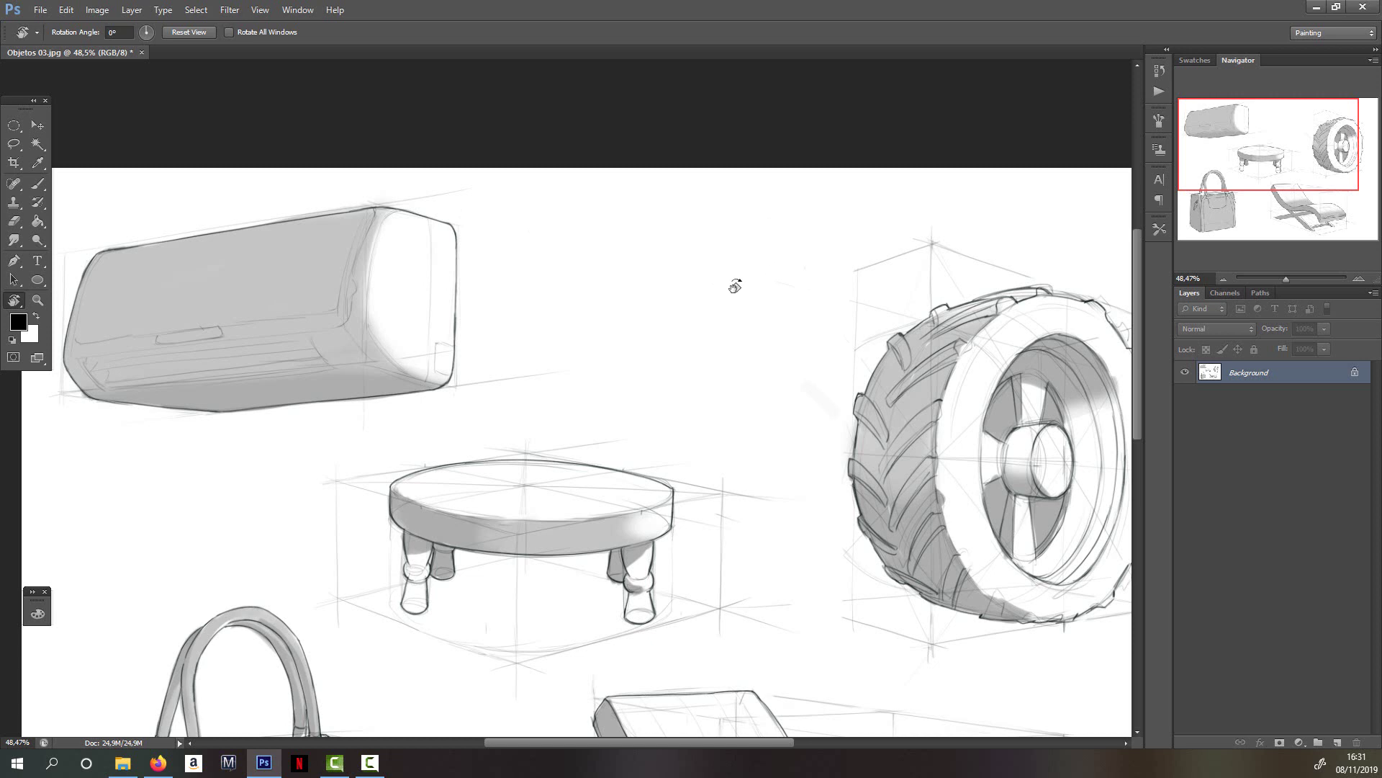
- Return to the Brush tool and pan across the stool, tyre and lounge chair sketches
key(b)
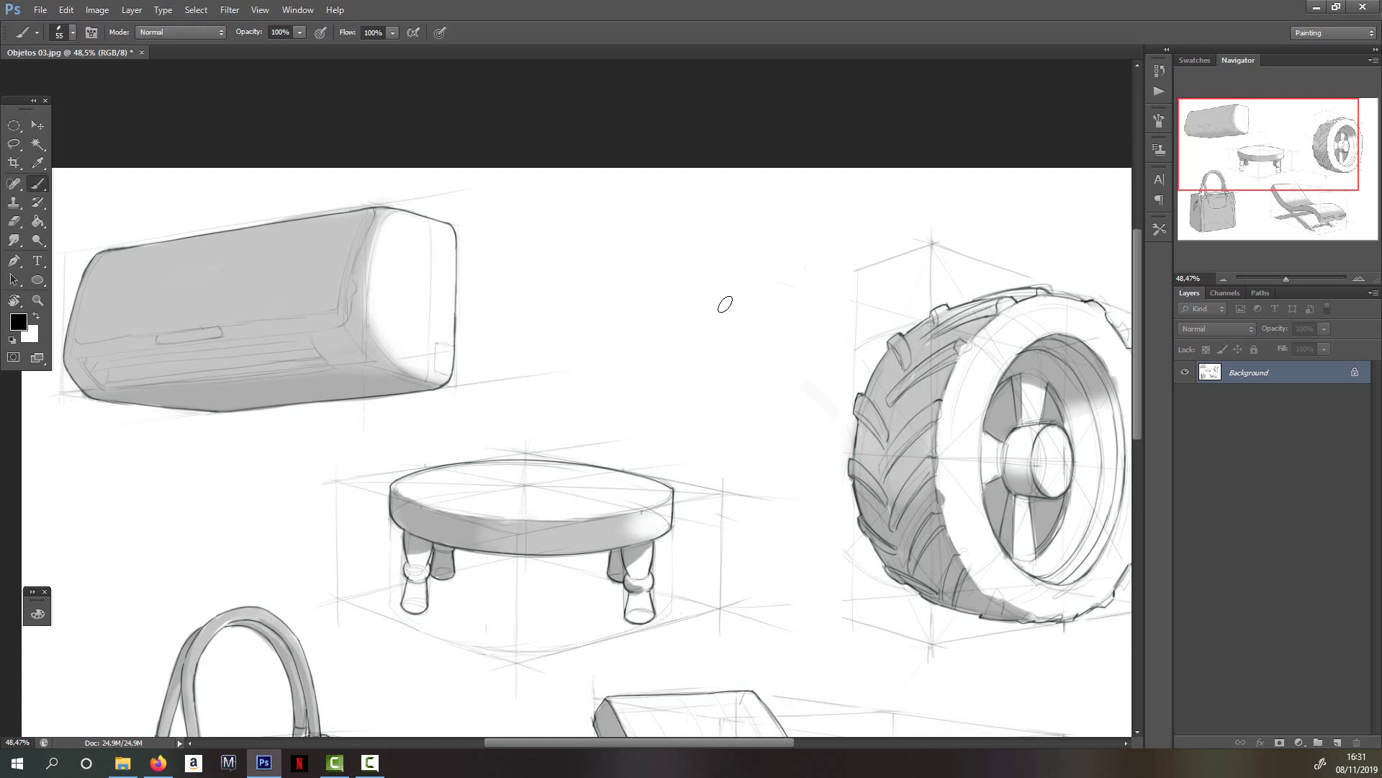
drag(744, 441, 642, 278)
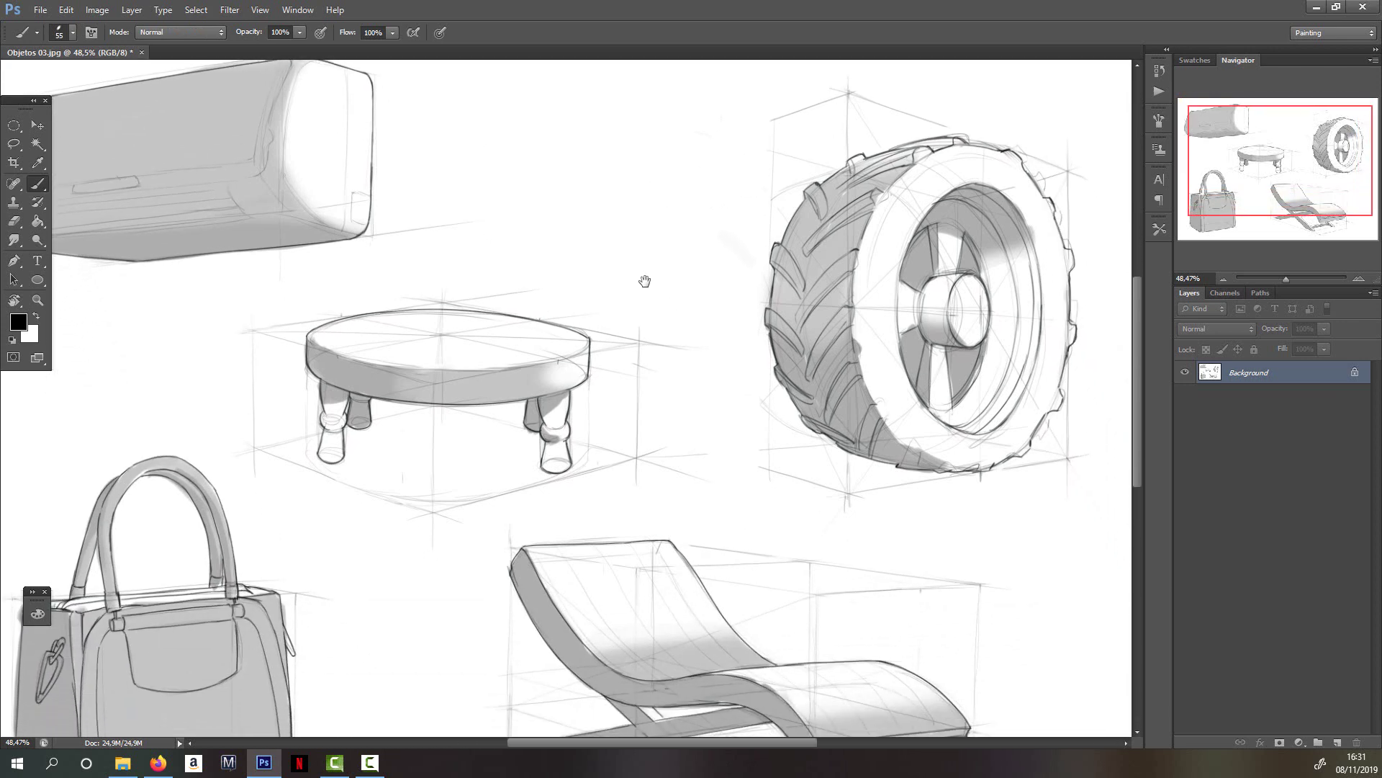
mouse_move(718, 388)
mouse_down()
mouse_move(699, 432)
mouse_move(651, 434)
mouse_move(667, 440)
mouse_up()
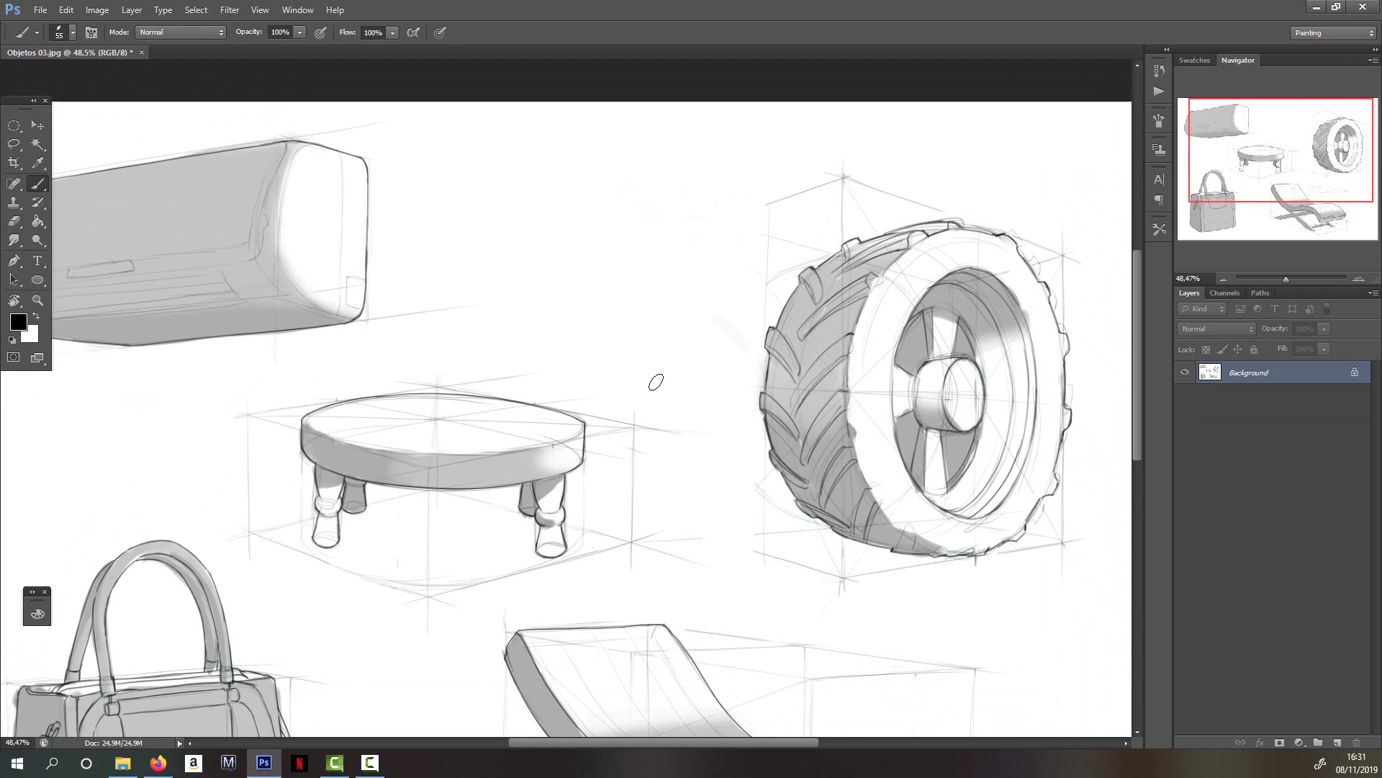
- Rotate the canvas view to about -53°, turn it back to about 1°, and return to the Brush tool
key(r)
mouse_move(650, 349)
mouse_down()
mouse_move(774, 361)
mouse_move(651, 235)
mouse_move(696, 256)
mouse_move(642, 225)
mouse_move(564, 222)
mouse_up()
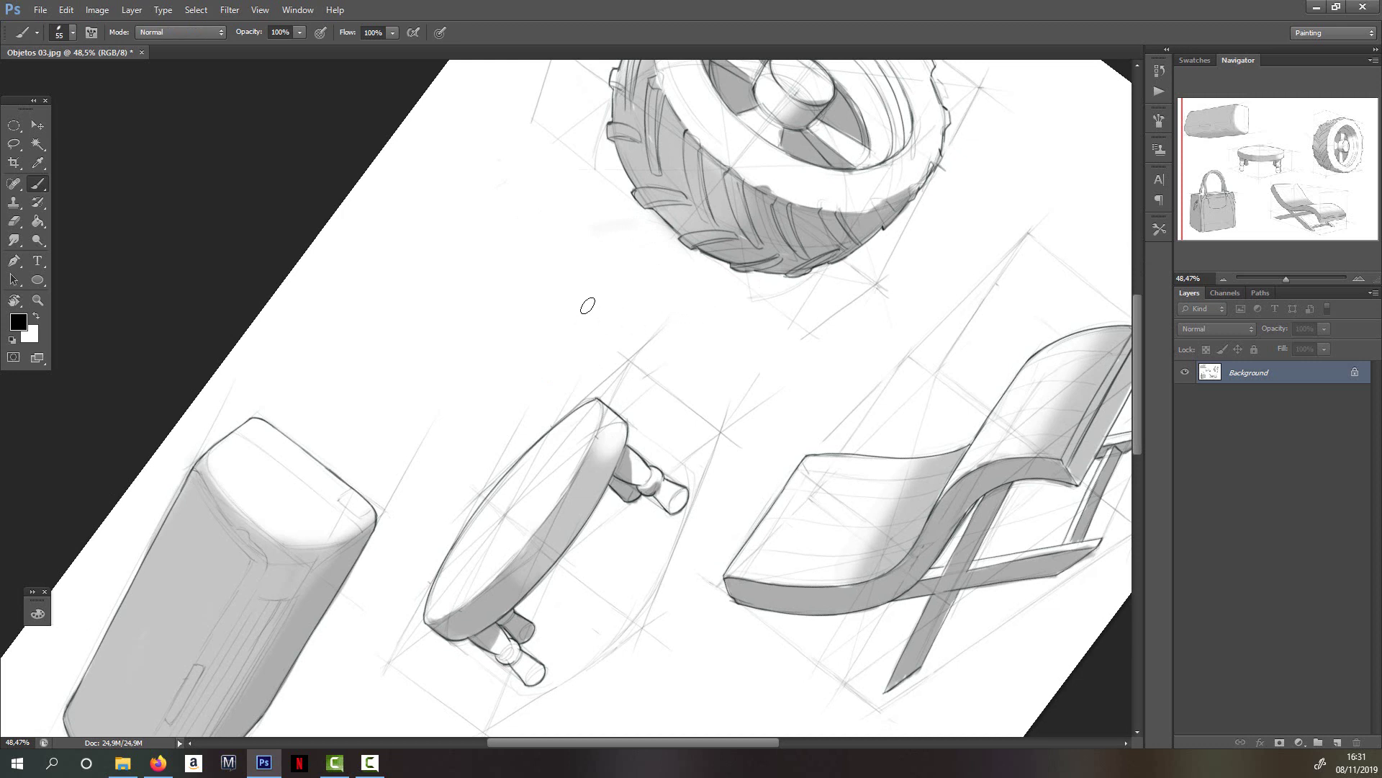
key(r)
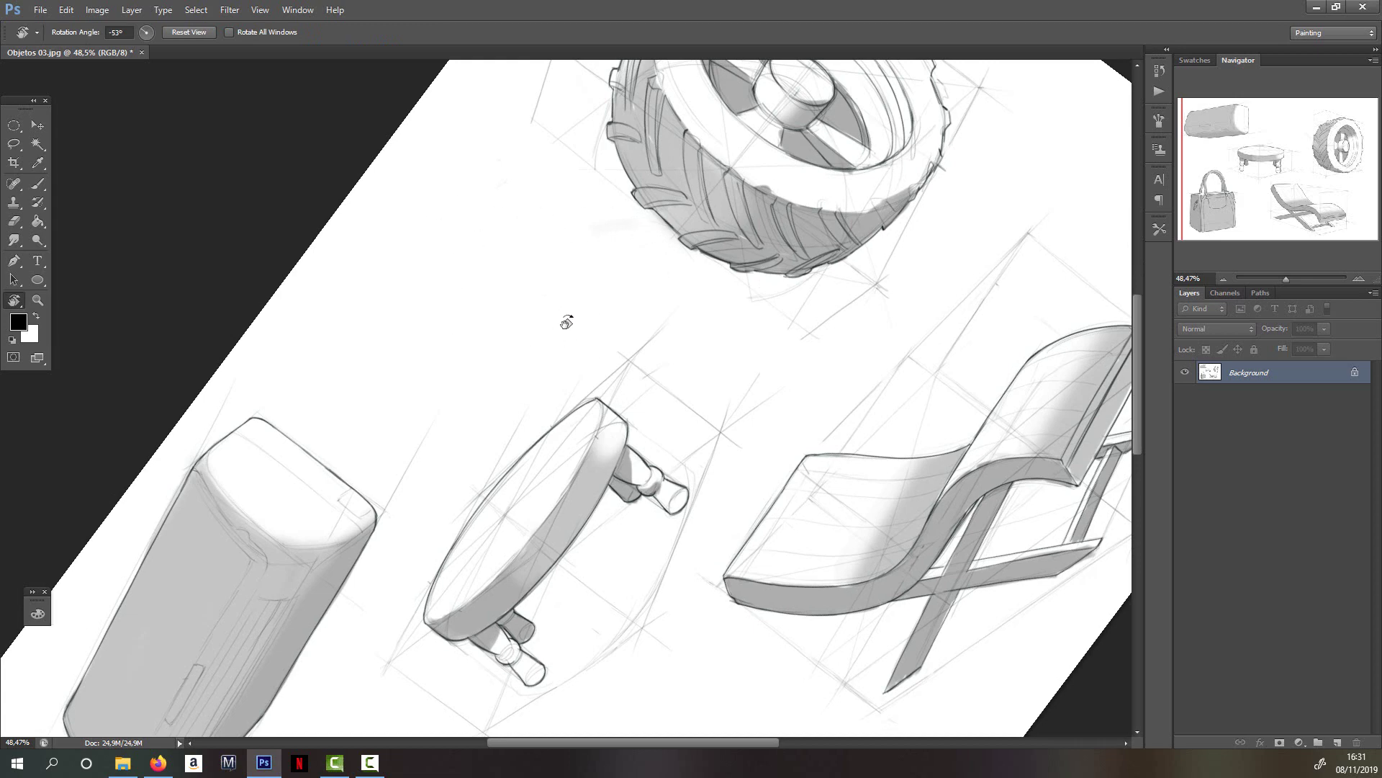
drag(565, 317, 666, 302)
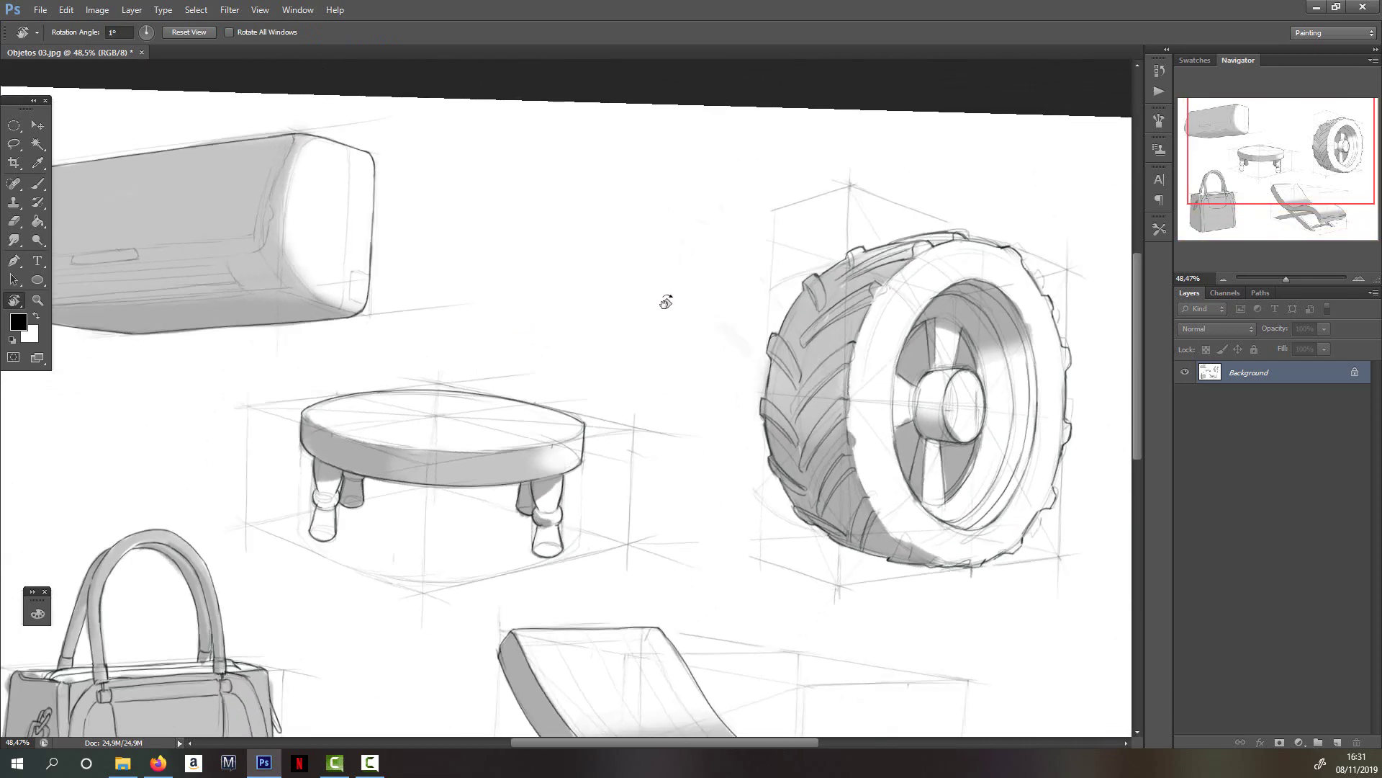
key(b)
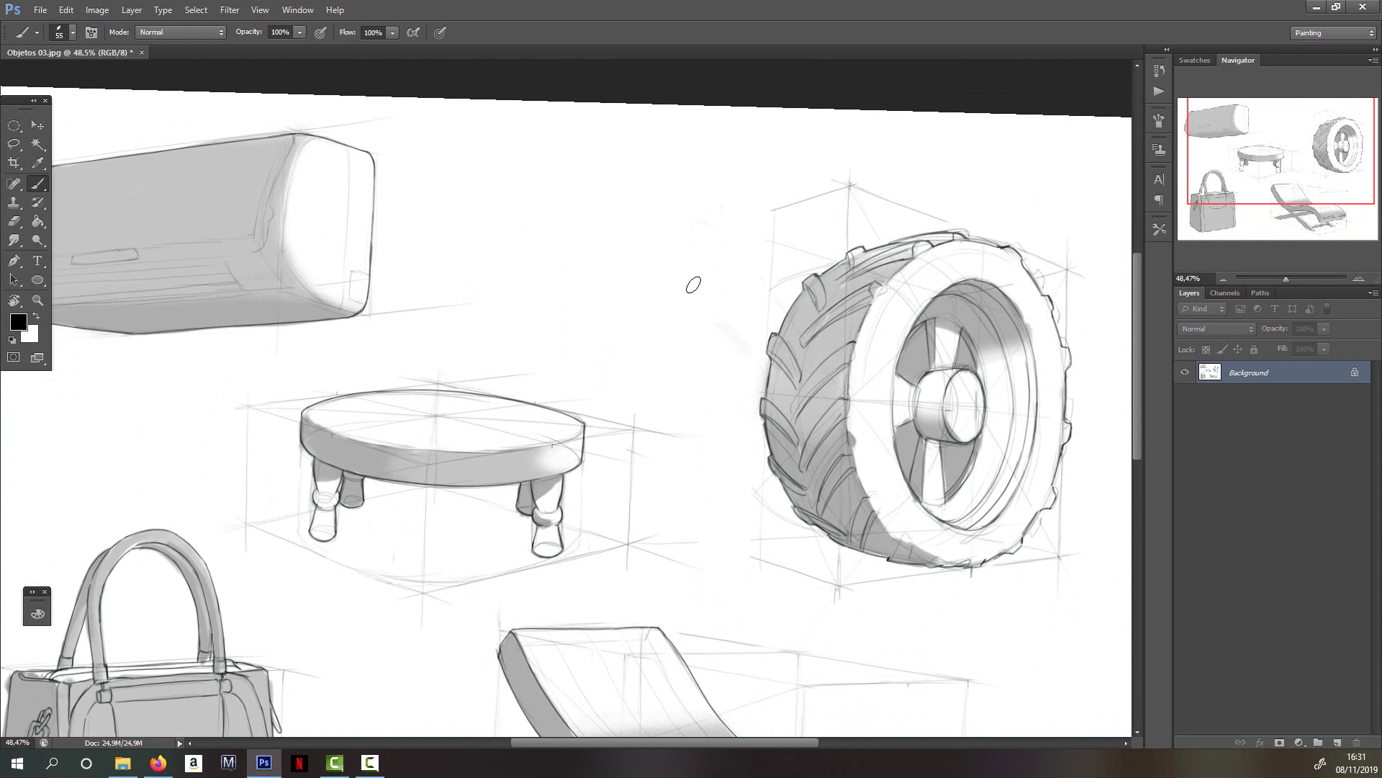
mouse_move(728, 332)
mouse_down()
mouse_move(679, 278)
mouse_move(682, 318)
mouse_move(702, 326)
mouse_up()
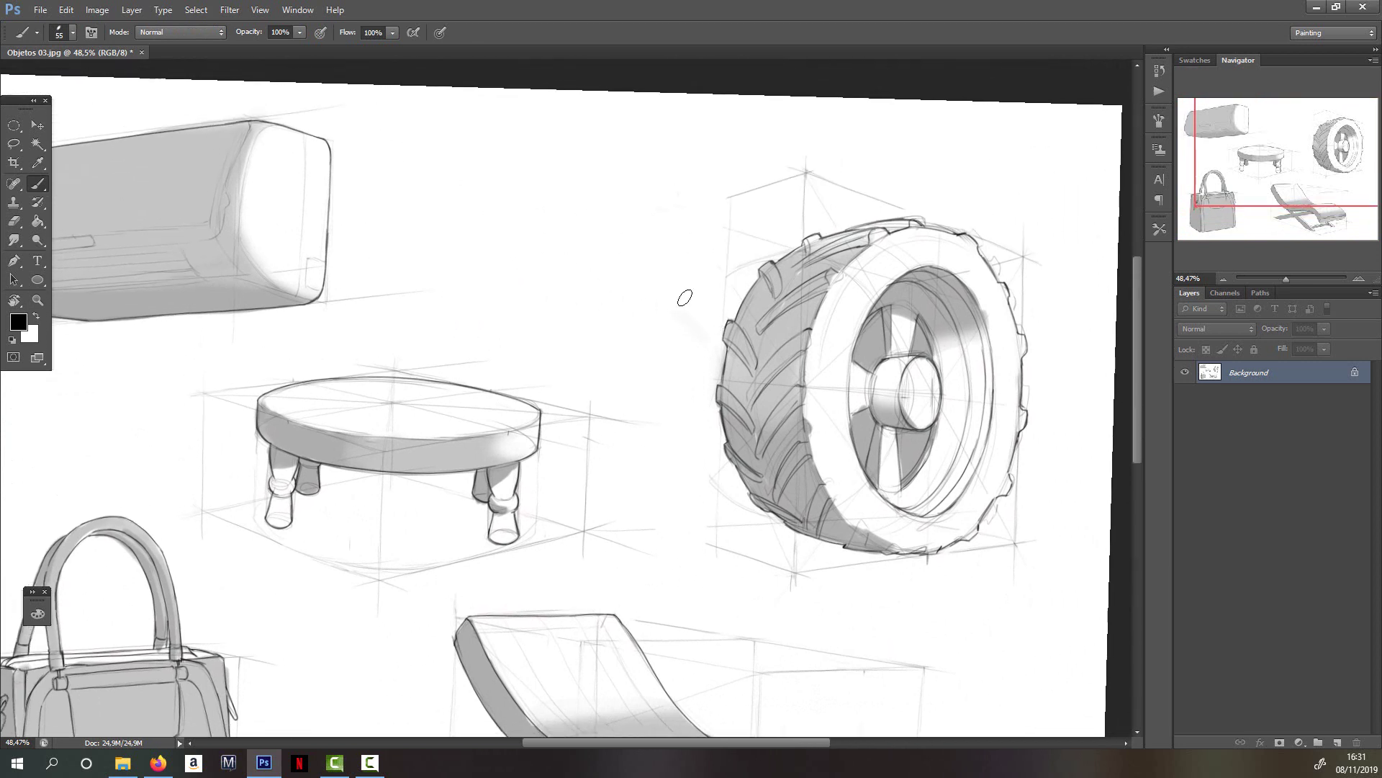
mouse_move(586, 288)
mouse_down()
mouse_move(645, 349)
mouse_move(736, 391)
mouse_up()
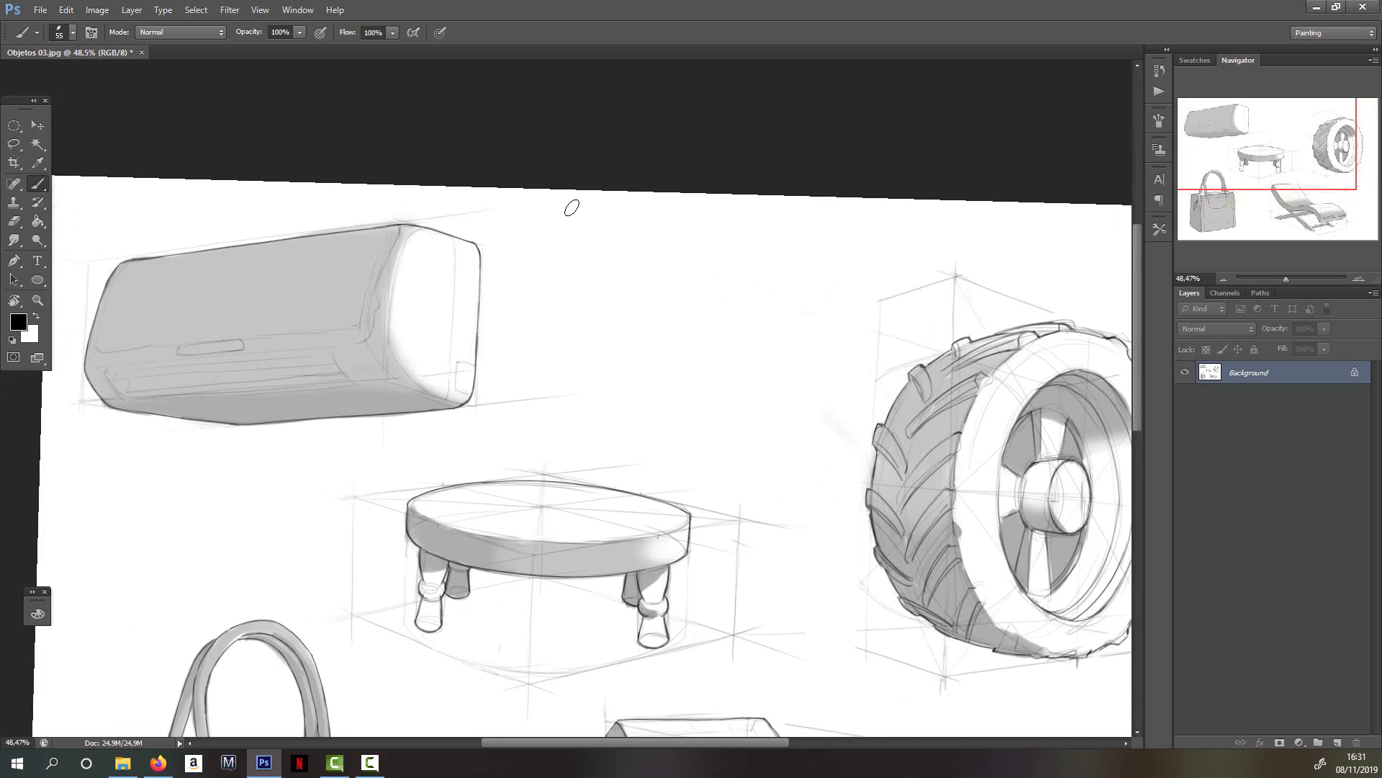
- Rotate the canvas view to about 17° and switch back to the Brush tool
key(r)
drag(621, 257, 679, 278)
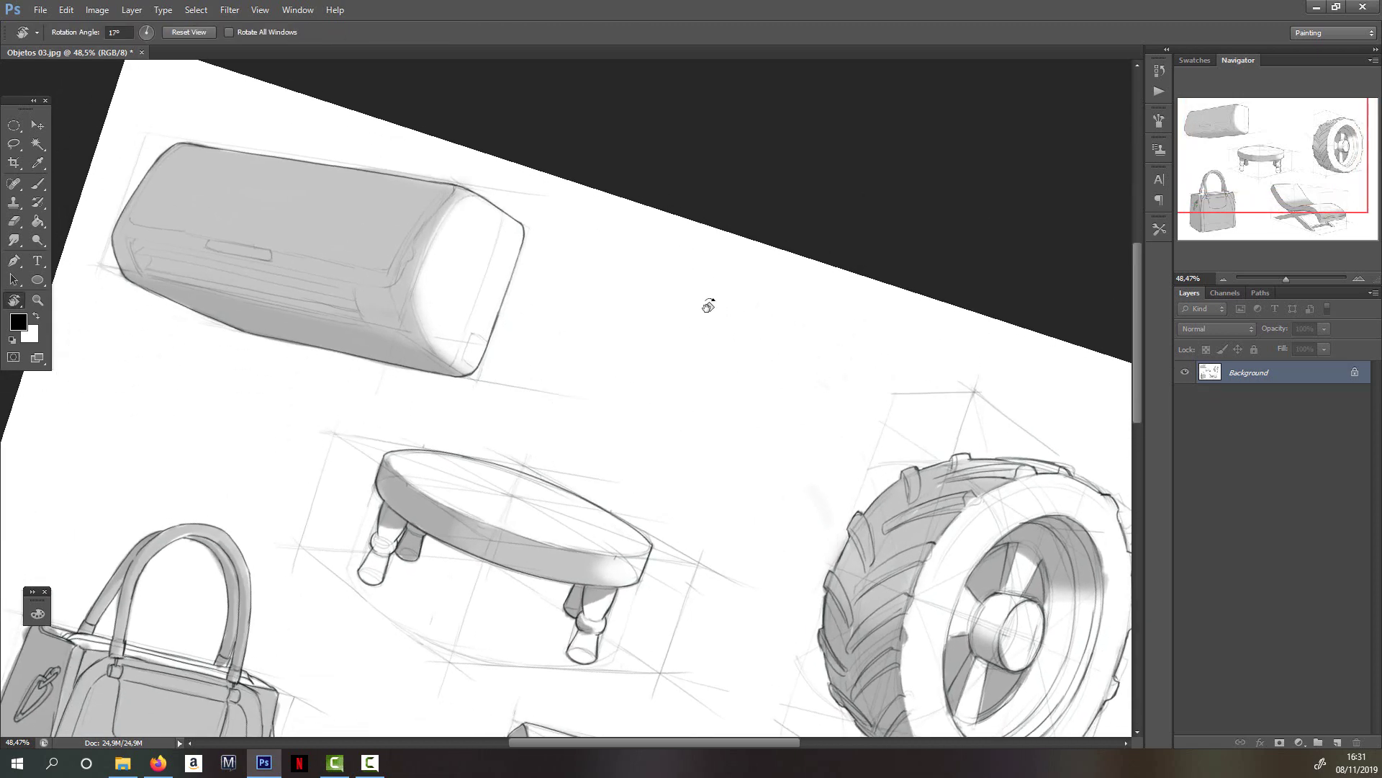
key(b)
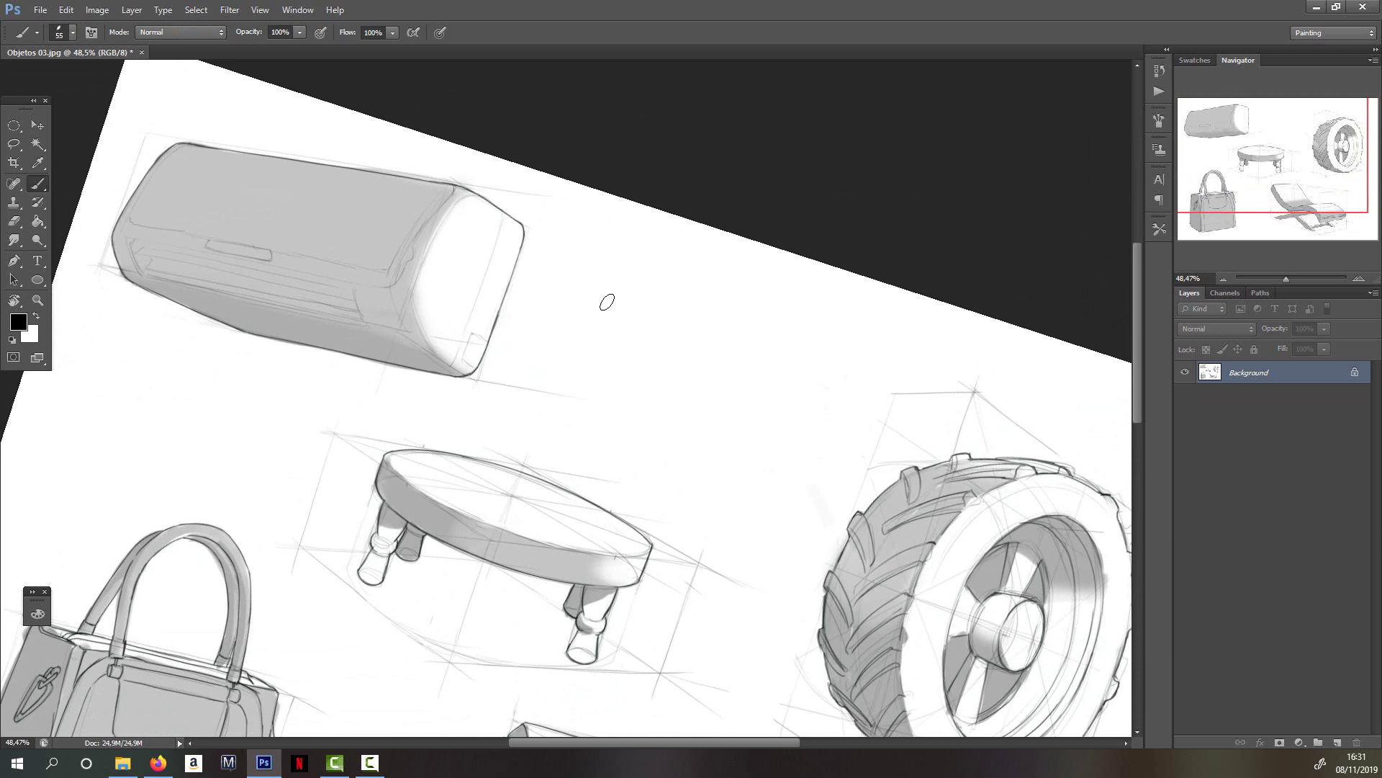
- Reset the canvas rotation, return to the Brush tool and zoom in on the stool to about 58%
key(r)
click(191, 33)
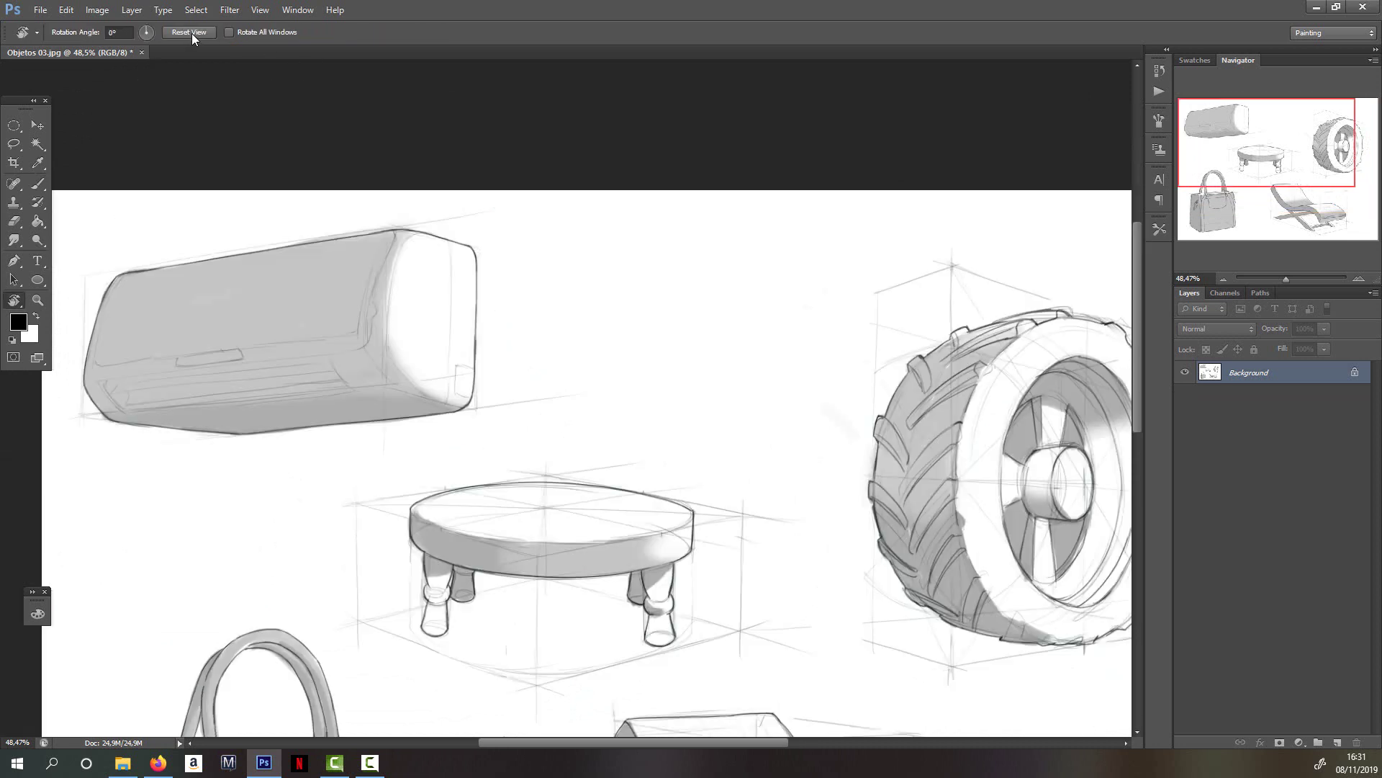
key(b)
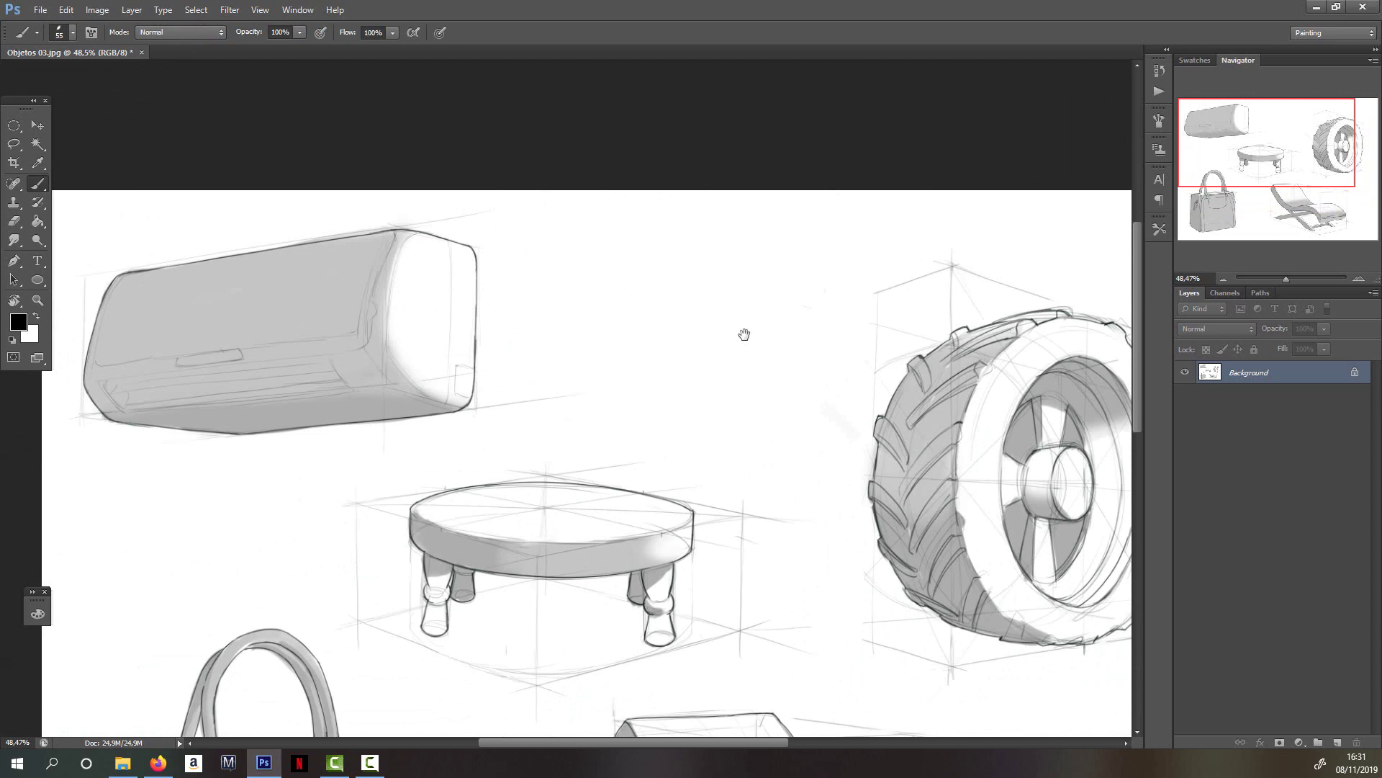
drag(744, 335, 703, 463)
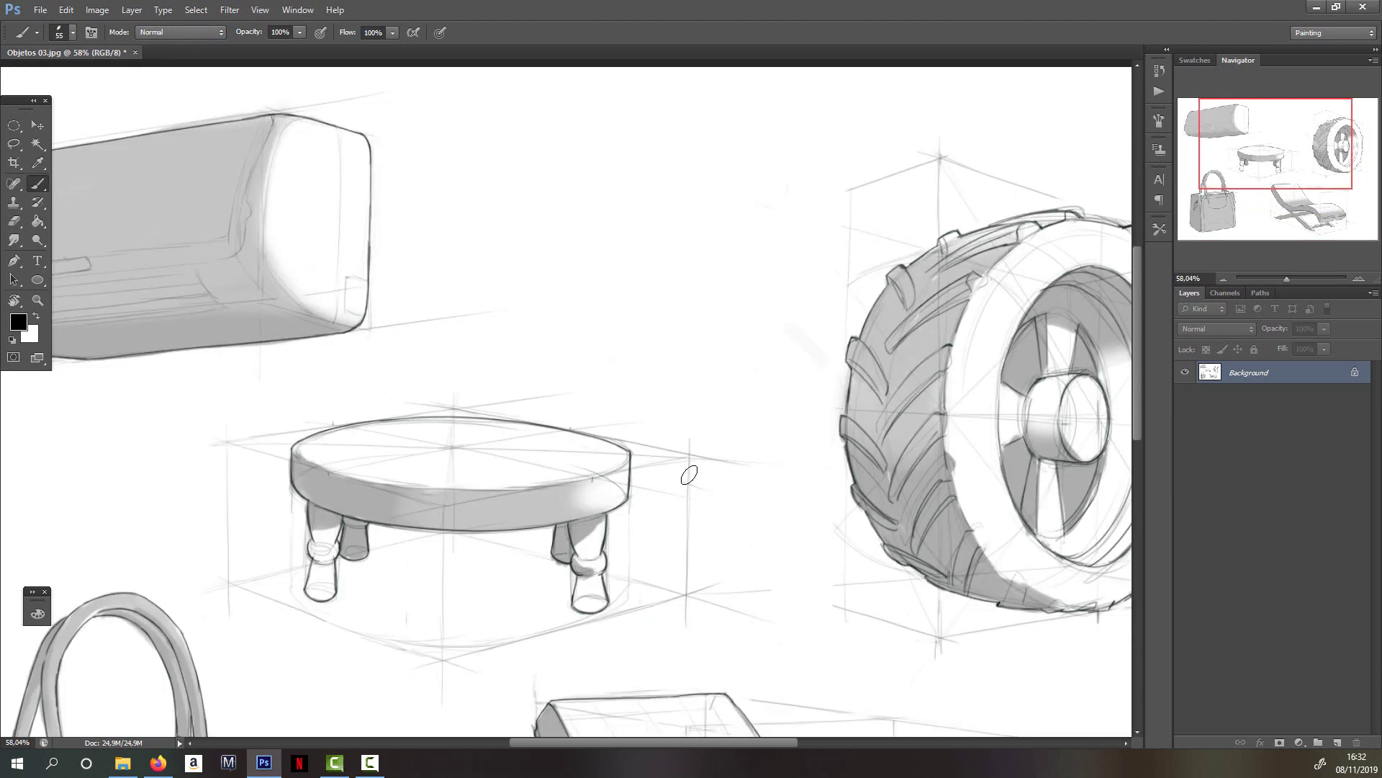
- Activate the Lasso tool and set it to add to the selection
key(l)
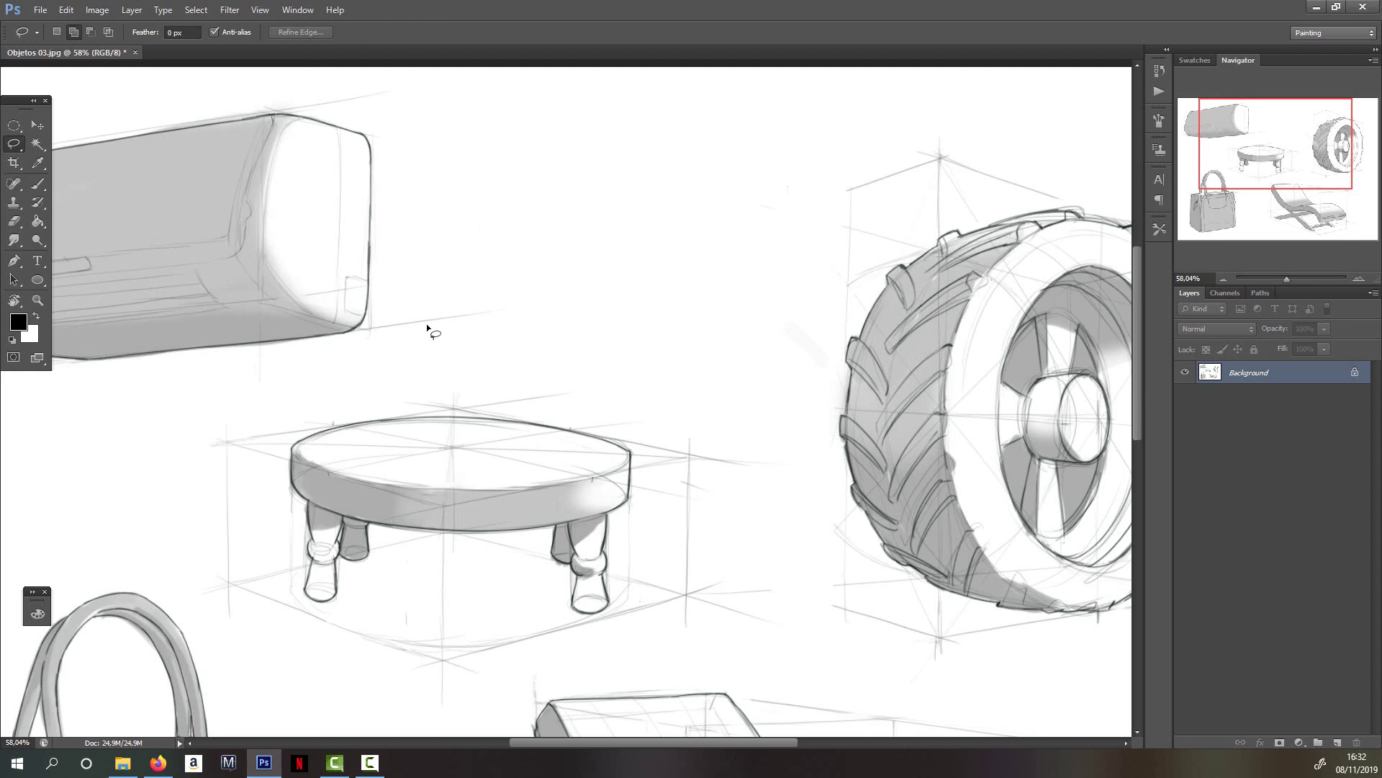
click(53, 33)
click(74, 33)
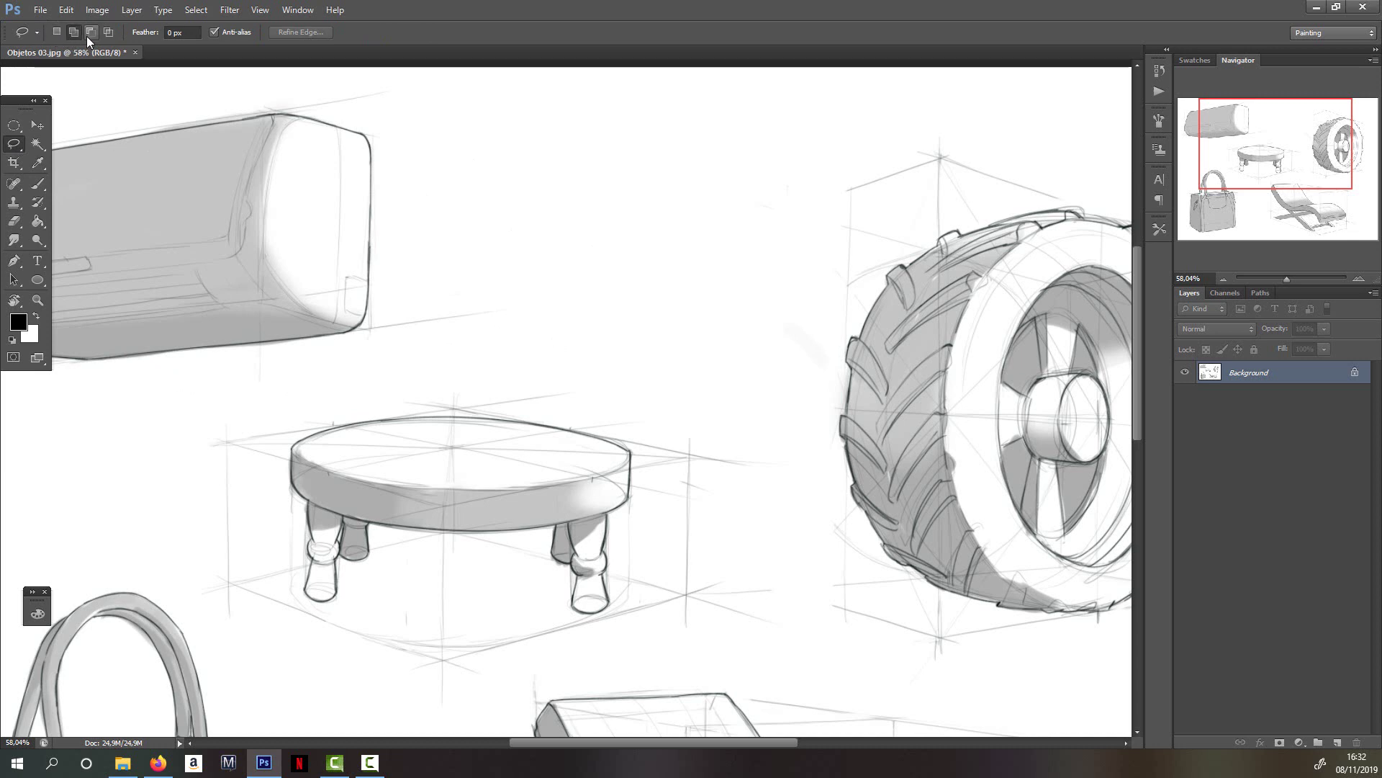
click(71, 34)
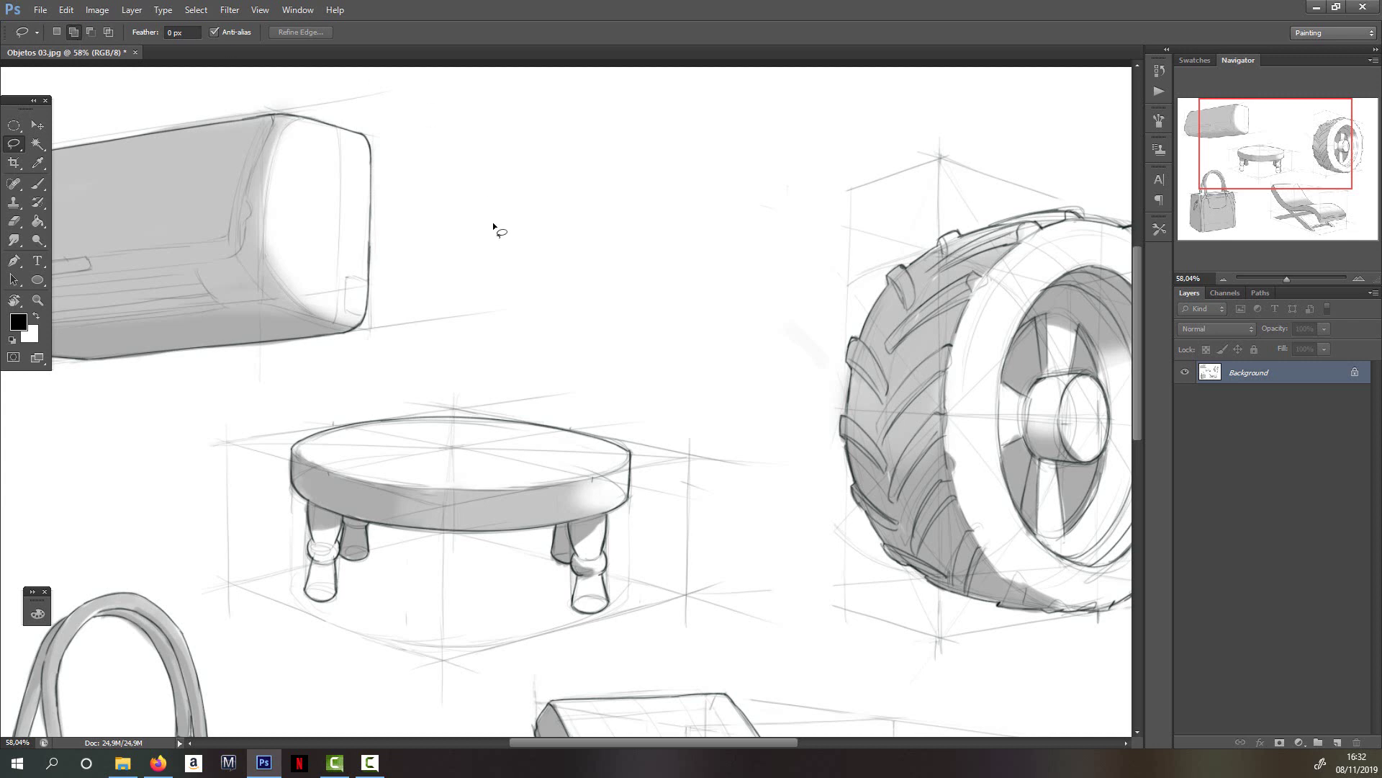
- Build one large rounded selection from overlapping lasso loops in the blank area above the stool
mouse_move(494, 226)
mouse_down()
mouse_move(504, 272)
mouse_move(553, 200)
mouse_up()
mouse_move(587, 146)
mouse_down()
mouse_move(636, 247)
mouse_move(652, 155)
mouse_move(537, 205)
mouse_move(748, 210)
mouse_move(677, 101)
mouse_up()
mouse_move(566, 261)
mouse_down()
mouse_move(586, 401)
mouse_move(694, 231)
mouse_move(553, 216)
mouse_move(456, 268)
mouse_move(655, 231)
mouse_up()
mouse_move(566, 170)
mouse_down()
mouse_move(568, 123)
mouse_move(771, 139)
mouse_move(771, 191)
mouse_move(827, 209)
mouse_move(795, 330)
mouse_up()
mouse_move(616, 110)
mouse_down()
mouse_move(486, 173)
mouse_move(476, 238)
mouse_up()
- Subtract the tyre-side edge from the lasso selection and add that area back
key(alt)
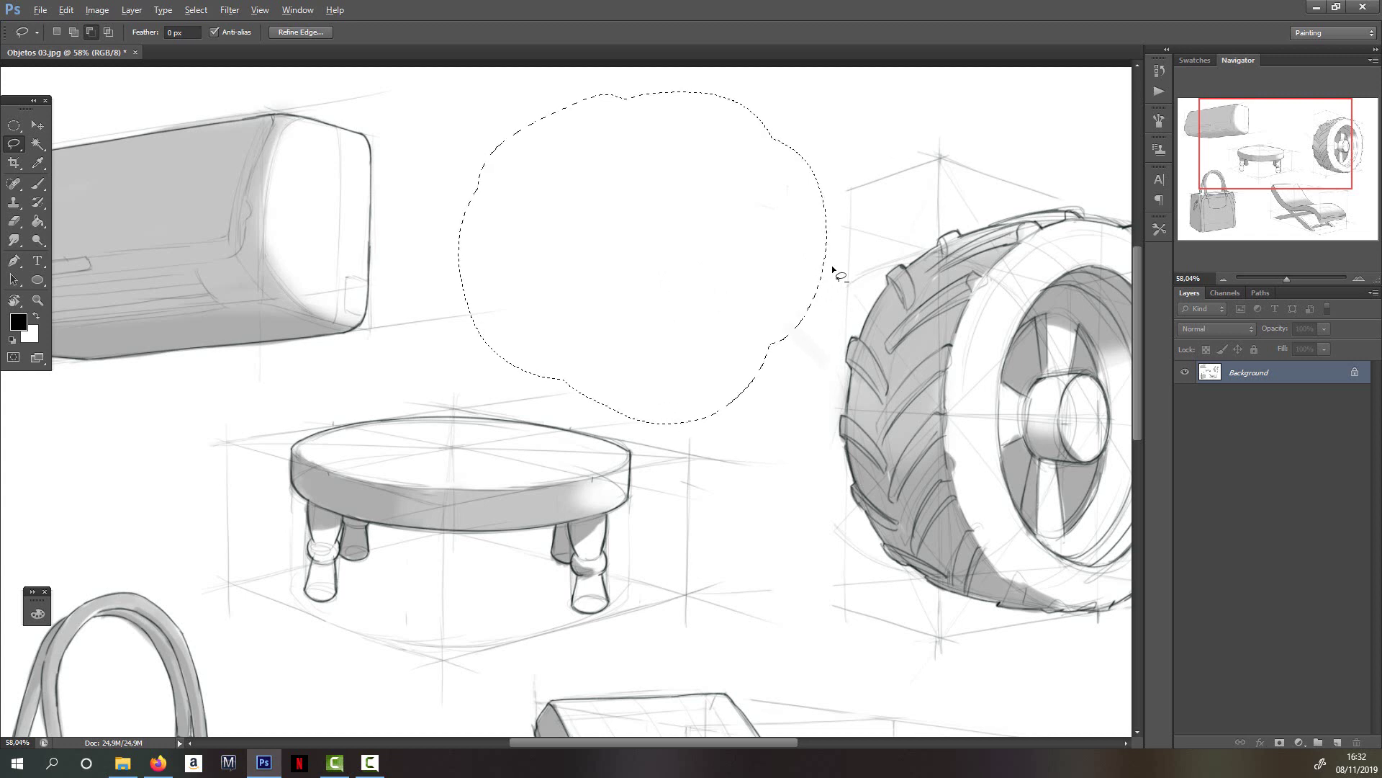
drag(760, 346, 761, 369)
drag(797, 104, 821, 300)
key(shift)
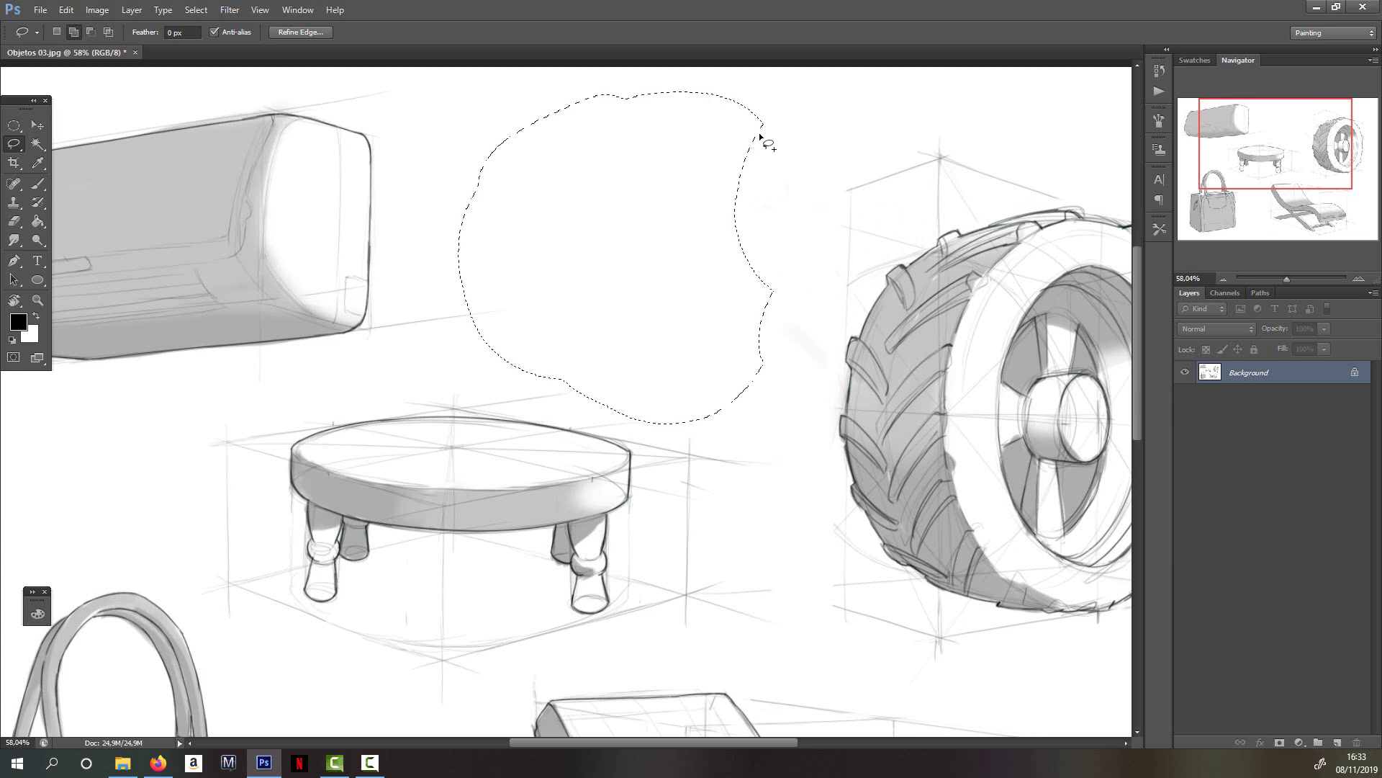
mouse_move(810, 157)
mouse_down()
mouse_move(830, 258)
mouse_move(770, 360)
mouse_up()
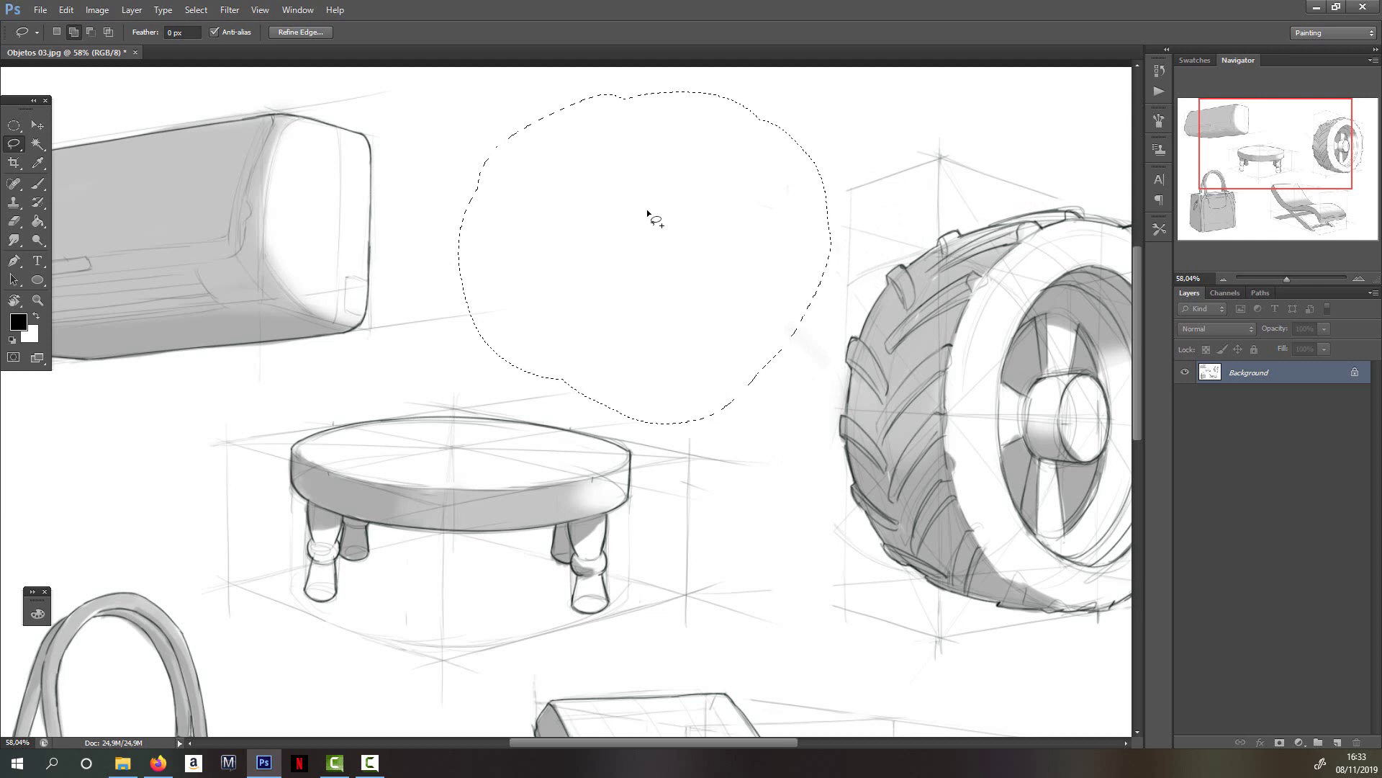
- Subtract overlapping lasso loops from the tyre side of the selection to leave a crescent shape
key(alt)
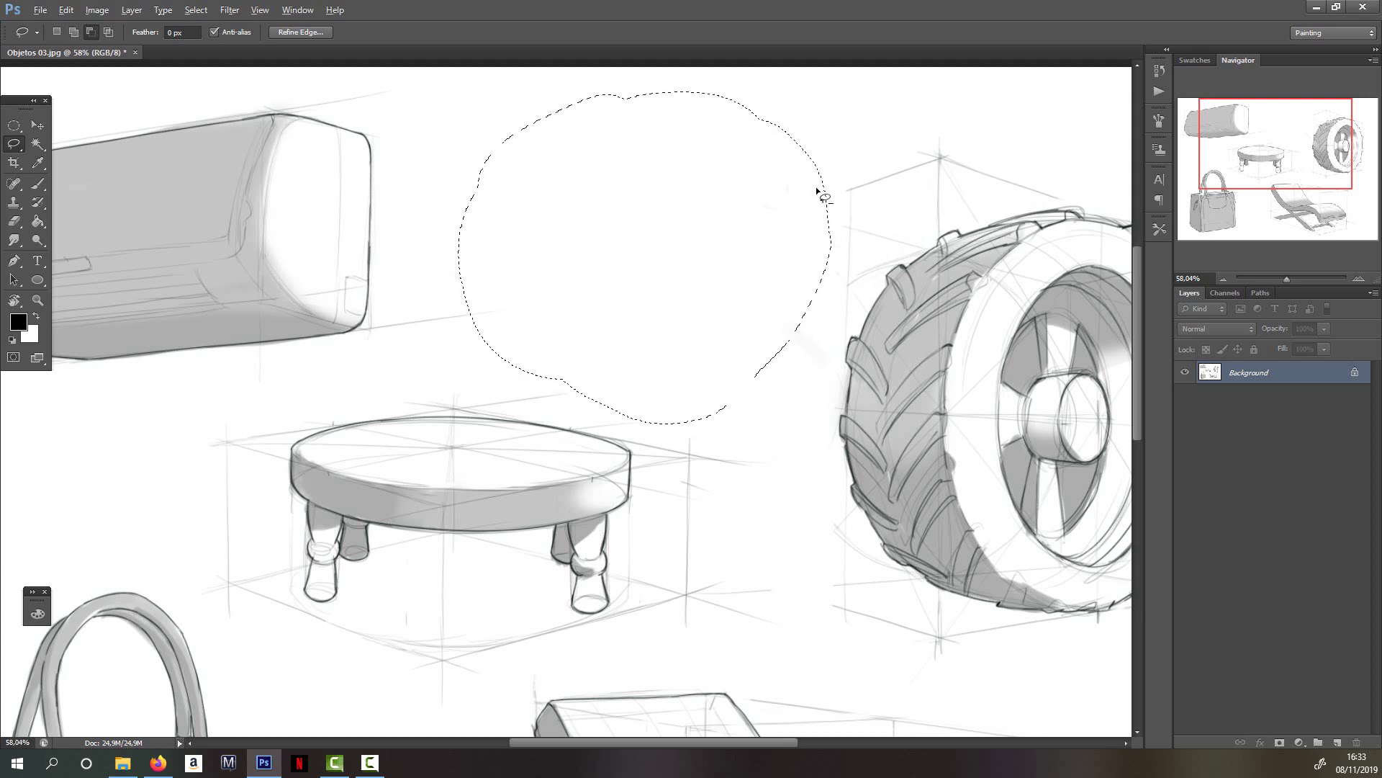
drag(801, 131, 780, 140)
mouse_move(837, 276)
mouse_down()
mouse_move(888, 191)
mouse_move(753, 119)
mouse_up()
mouse_move(751, 185)
mouse_down()
mouse_move(769, 331)
mouse_move(857, 256)
mouse_up()
mouse_move(762, 109)
mouse_down()
mouse_move(681, 203)
mouse_move(738, 316)
mouse_move(857, 276)
mouse_up()
mouse_move(762, 110)
mouse_down()
mouse_move(753, 148)
mouse_move(677, 177)
mouse_move(851, 261)
mouse_up()
mouse_move(769, 112)
mouse_down()
mouse_move(709, 129)
mouse_move(756, 347)
mouse_move(785, 237)
mouse_up()
mouse_move(743, 105)
mouse_down()
mouse_move(686, 147)
mouse_move(771, 202)
mouse_up()
key(shift)
- Create a new layer and fill the crescent selection with grey #adadad using the Paint Bucket
click(44, 227)
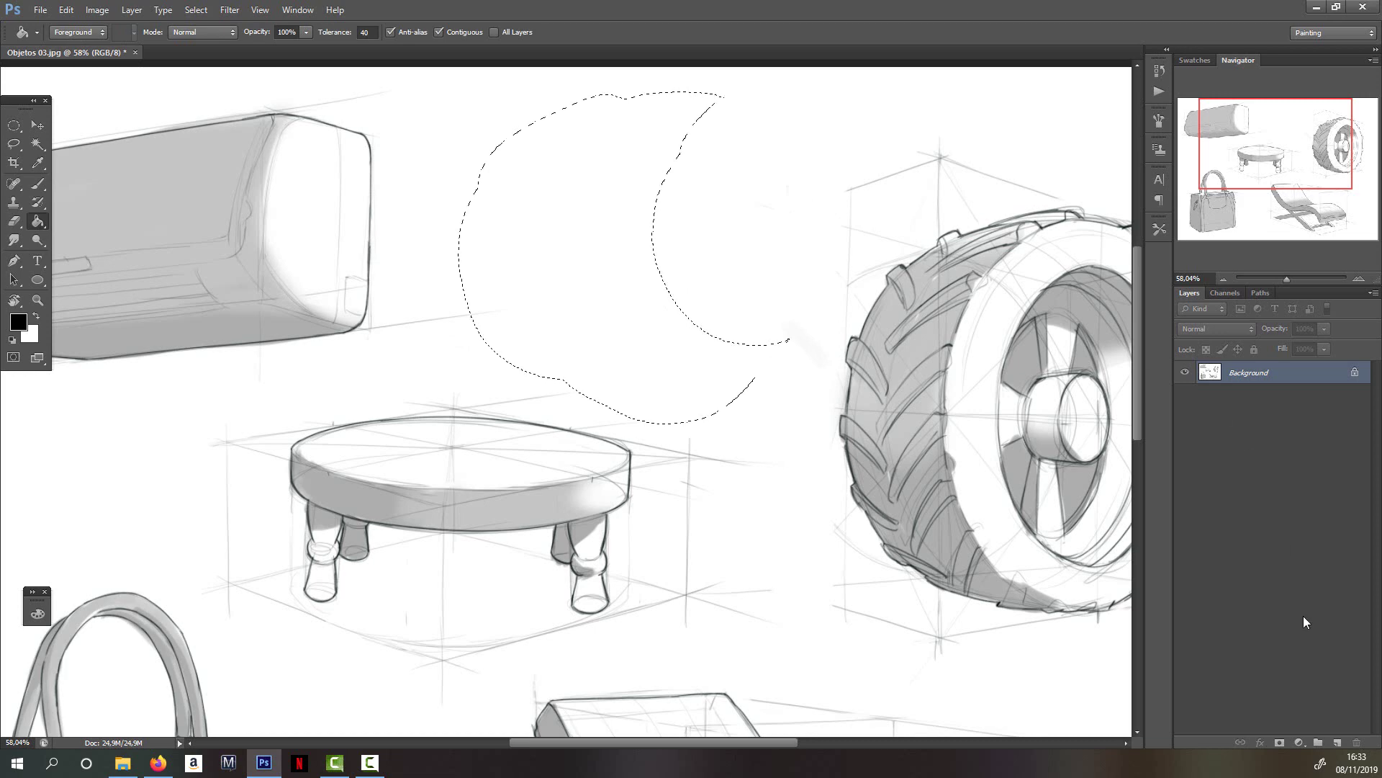
click(1337, 742)
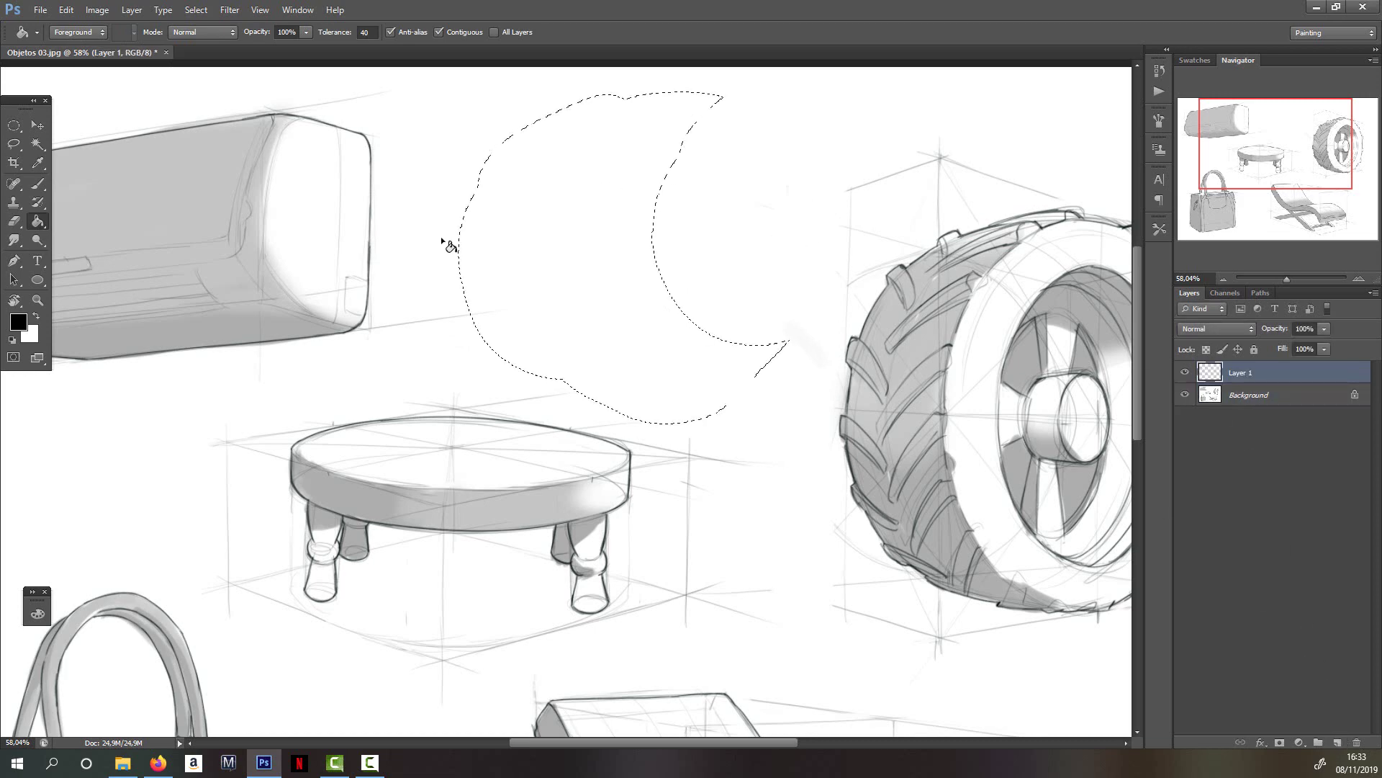
click(21, 319)
click(1011, 398)
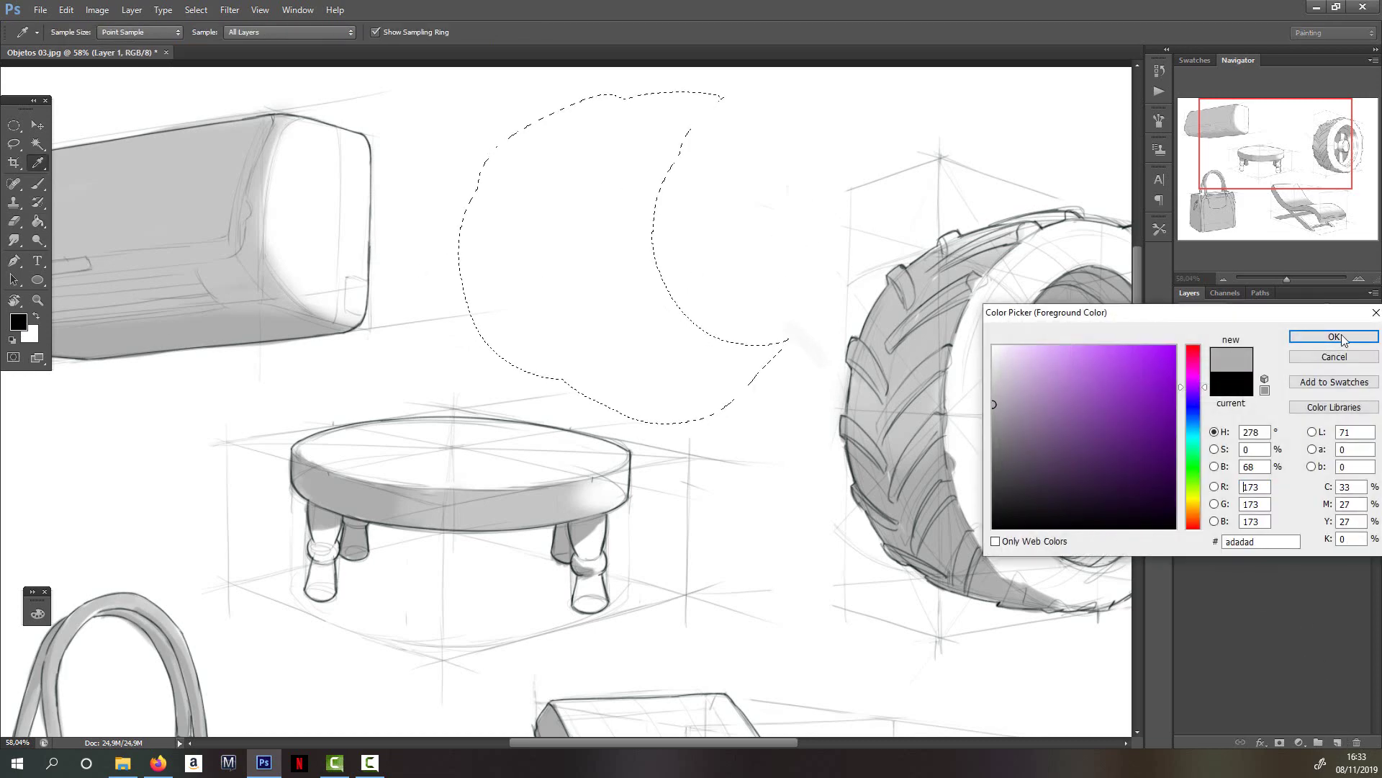
click(1335, 336)
click(599, 283)
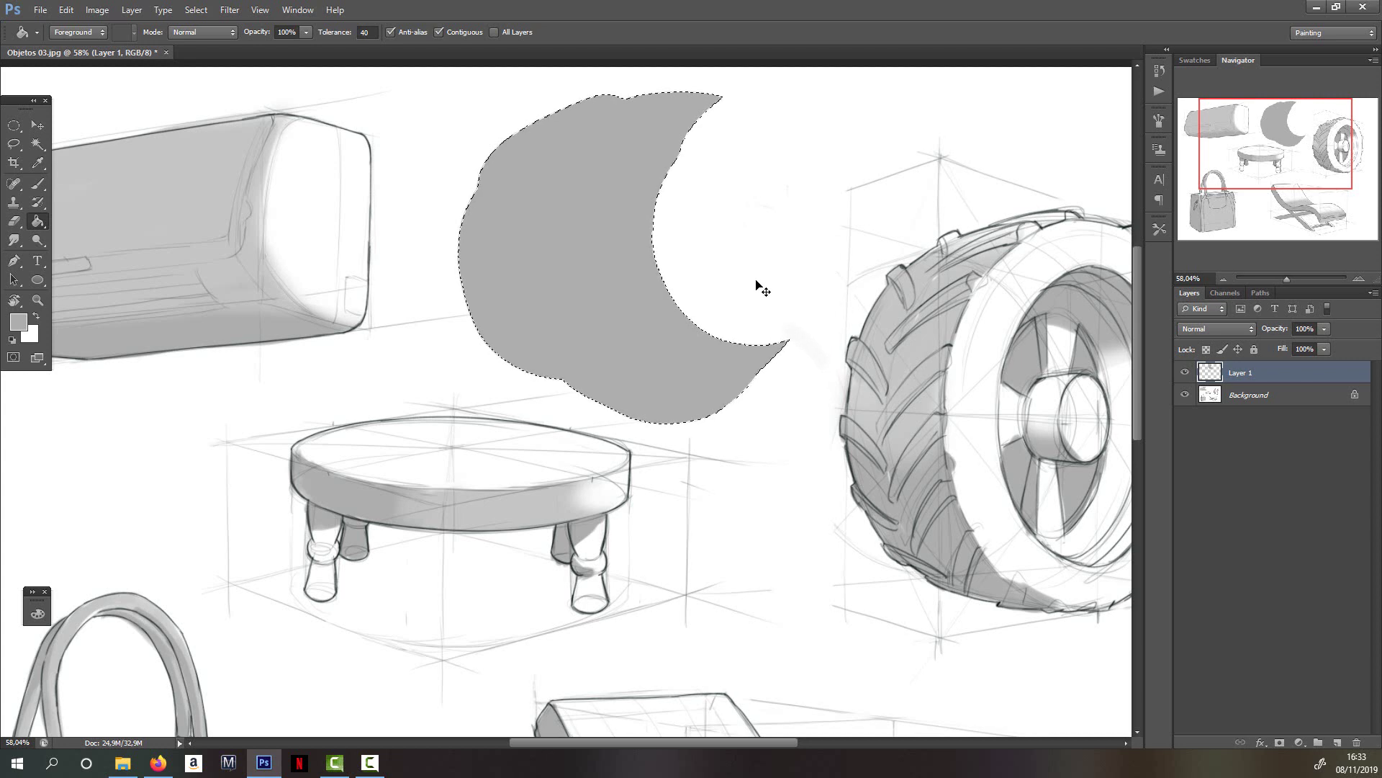
- Deselect and reselect the crescent, and undo its grey fill
key(ctrl+d)
drag(840, 309, 735, 404)
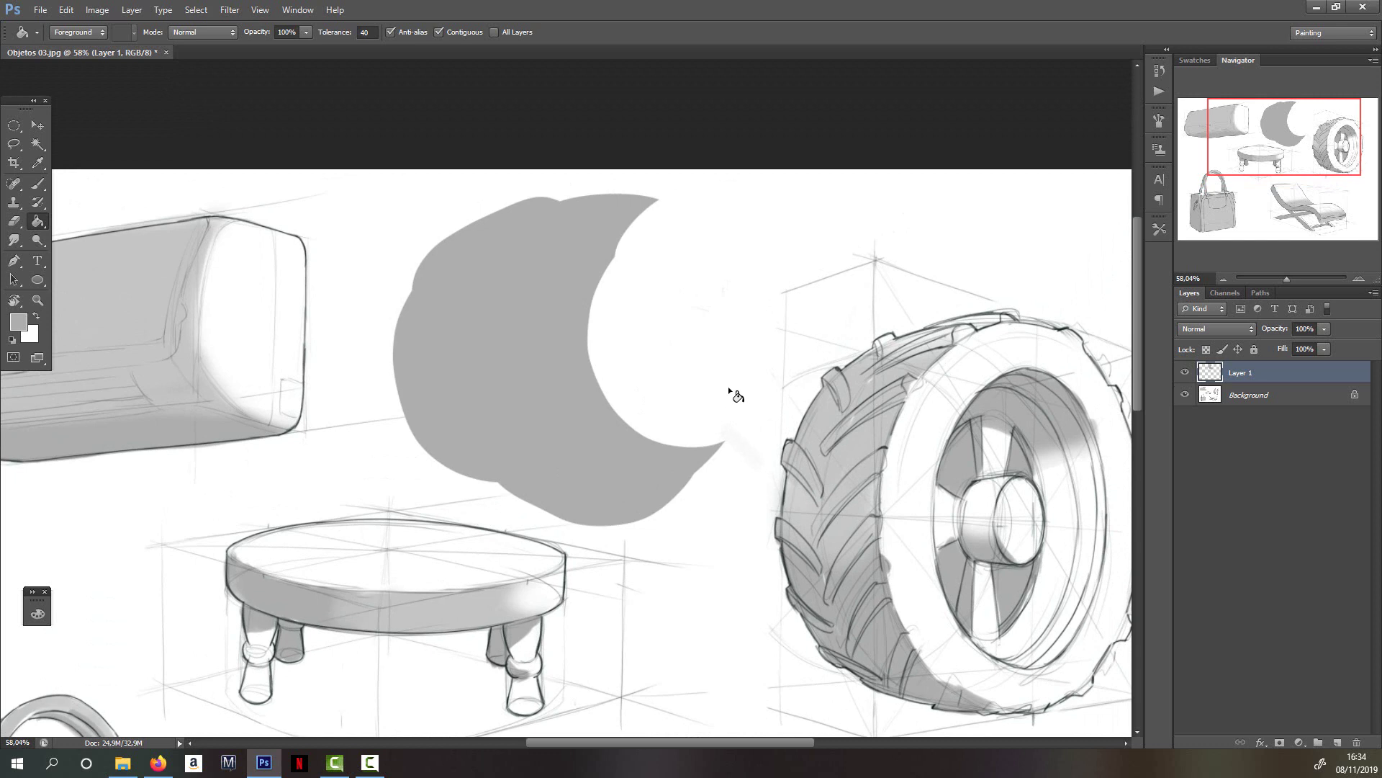
key(ctrl+shift+d)
key(ctrl+d)
key(ctrl+shift+d)
key(ctrl+shift+d)
key(ctrl+z)
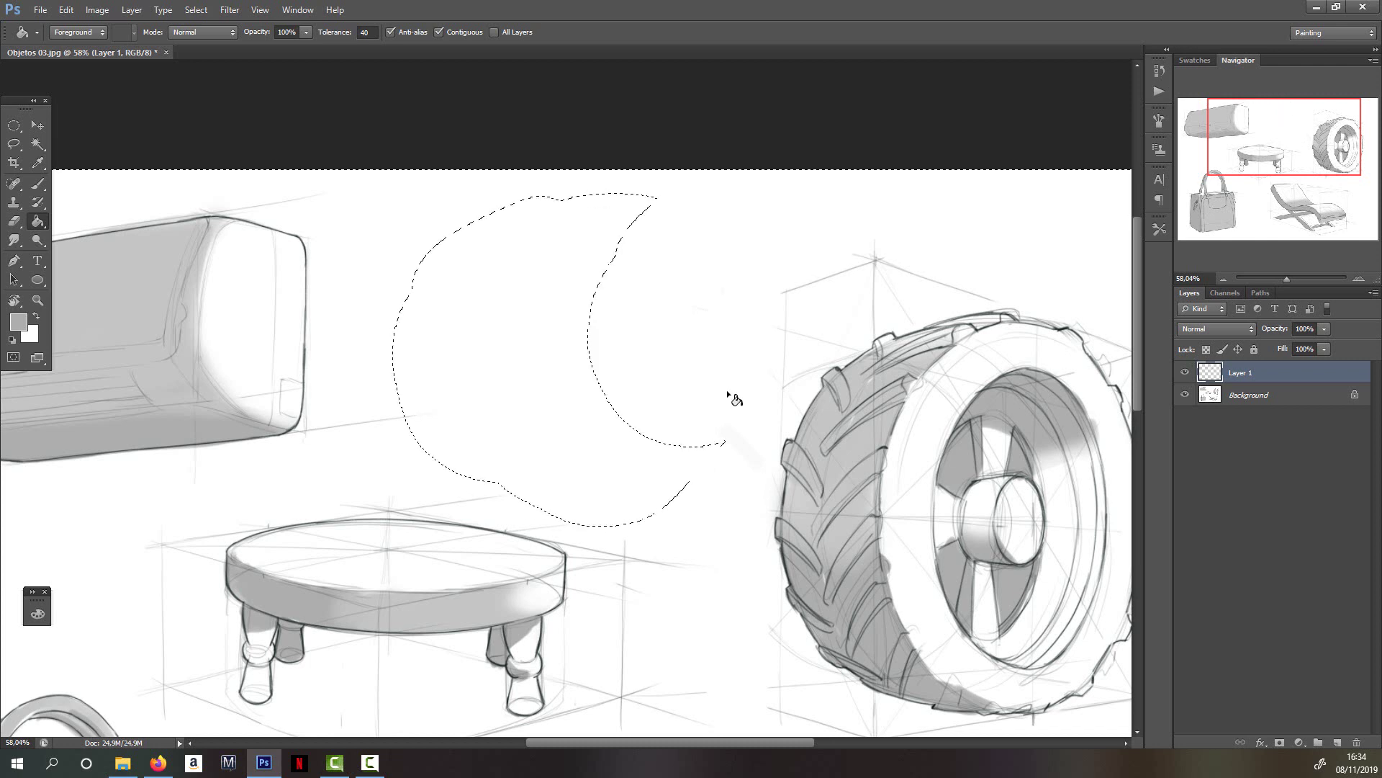
- Try filling the area outside the crescent with grey using an inverted selection, and undo the fill
key(ctrl+shift+i)
click(738, 436)
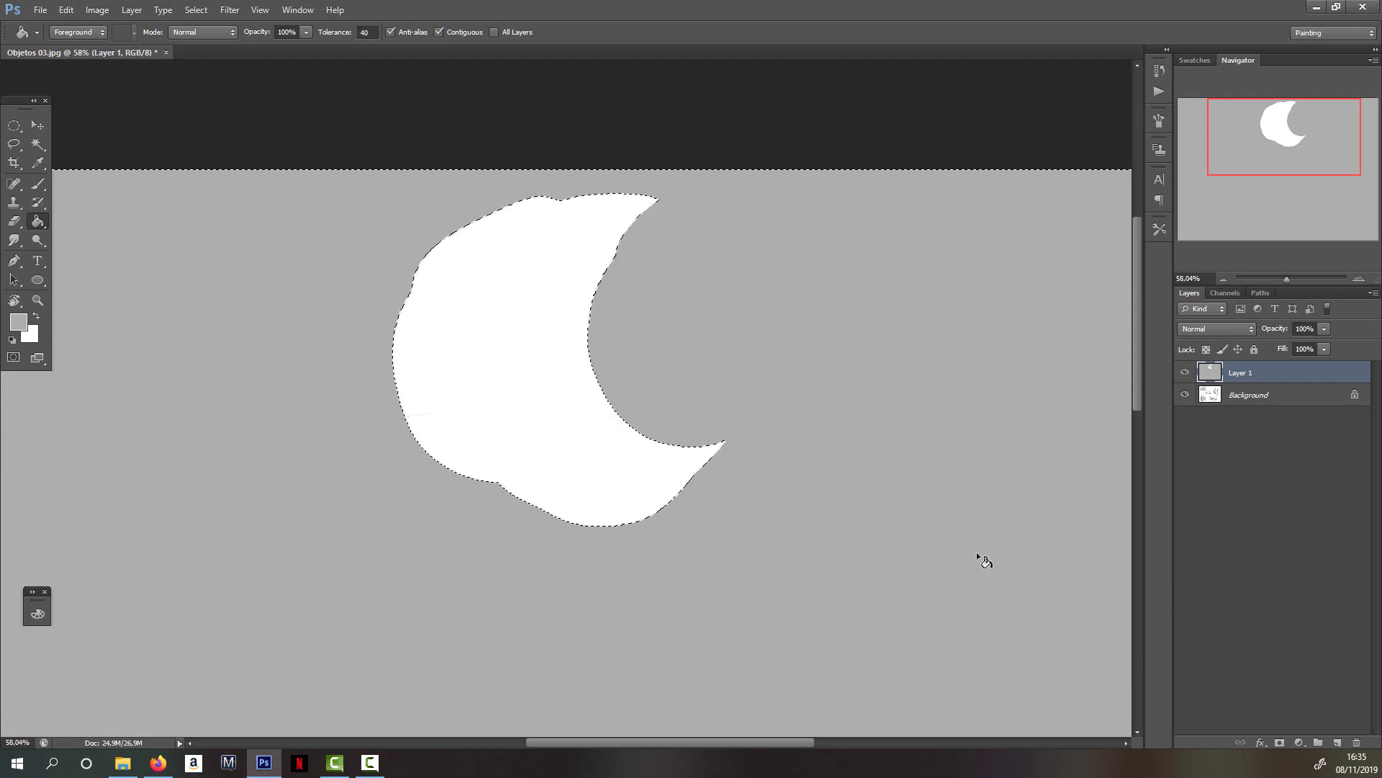
key(ctrl+alt+z)
key(ctrl+alt+z)
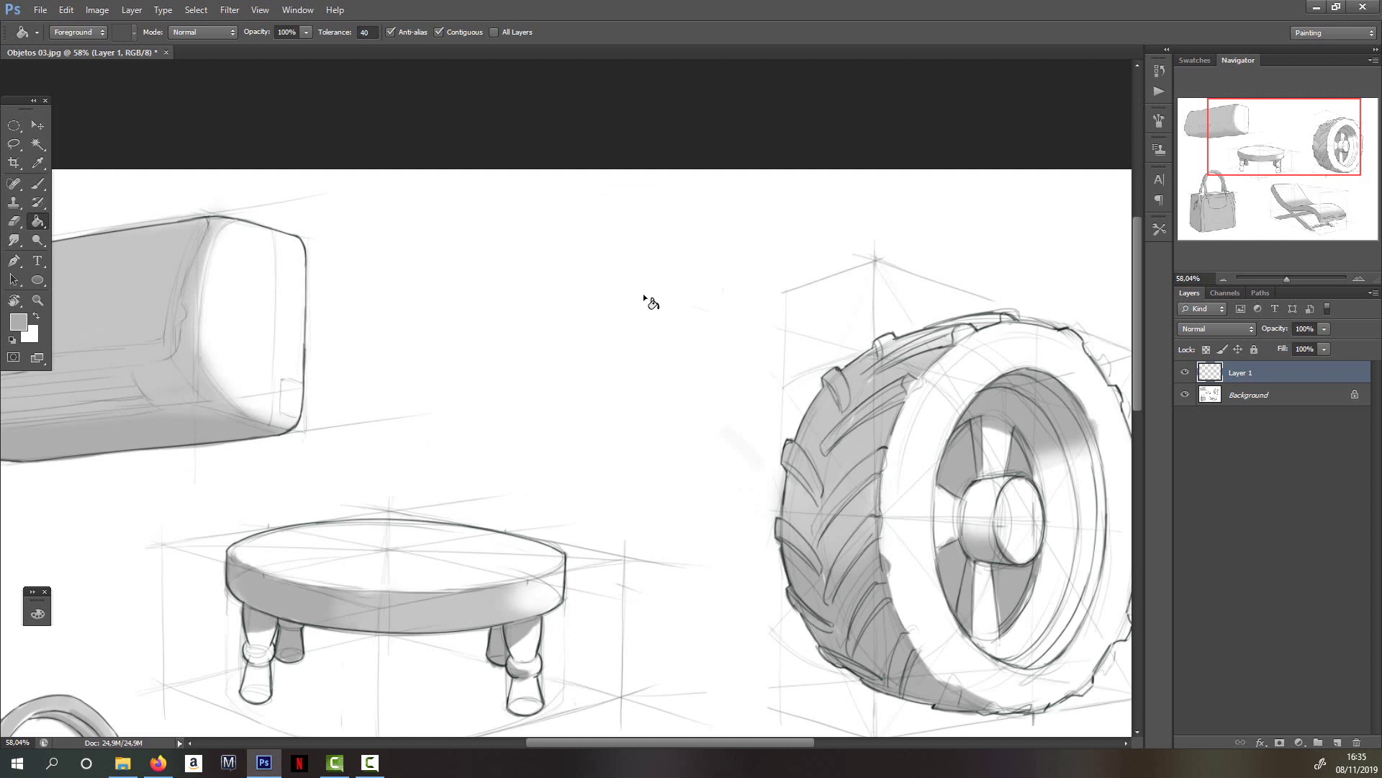
- Set the Brush size to 176 px and paint the crescent area grey on the new layer
key(b)
right_click(701, 340)
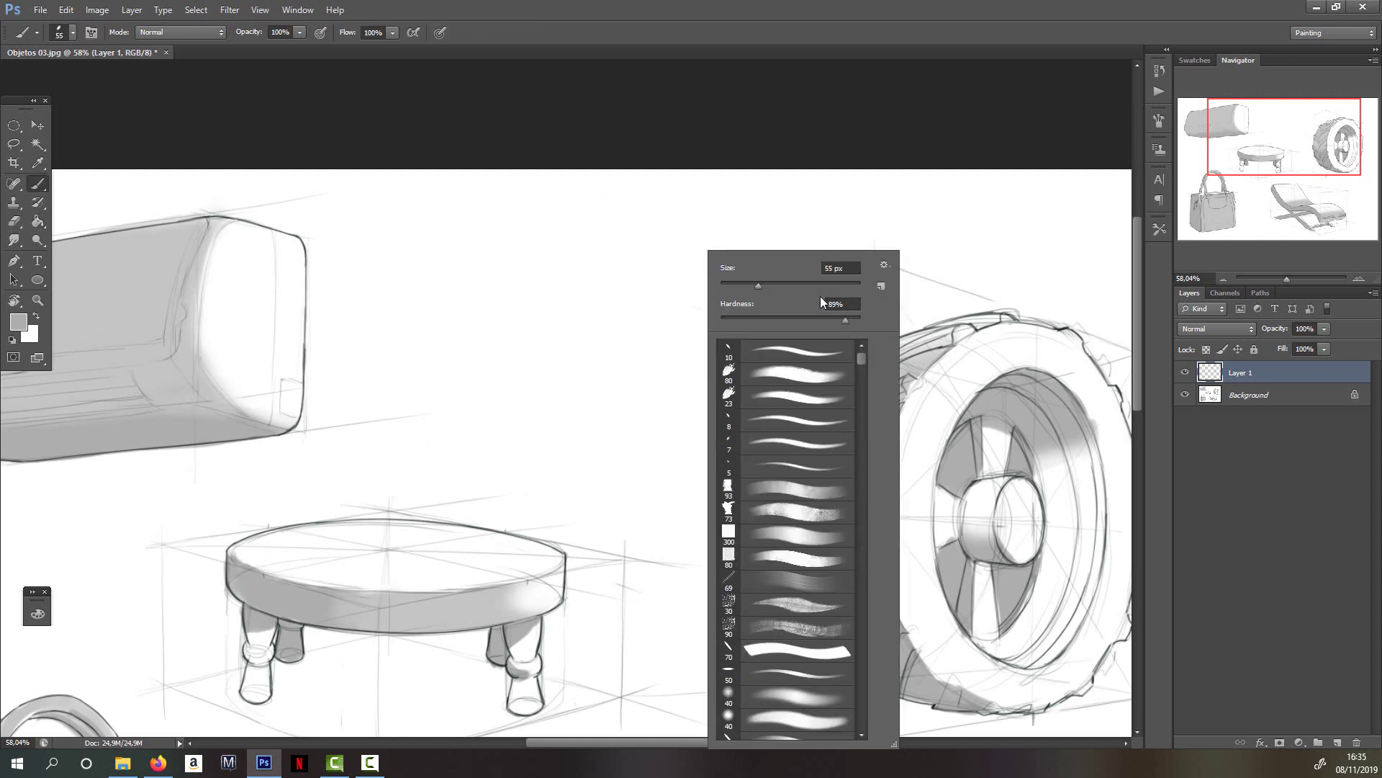
drag(819, 303, 836, 303)
drag(590, 309, 479, 422)
mouse_move(591, 346)
mouse_down()
mouse_move(464, 461)
mouse_move(558, 432)
mouse_move(478, 411)
mouse_move(609, 284)
mouse_move(426, 457)
mouse_move(417, 432)
mouse_move(453, 318)
mouse_move(367, 368)
mouse_move(576, 216)
mouse_move(530, 201)
mouse_move(580, 410)
mouse_move(667, 422)
mouse_move(585, 495)
mouse_up()
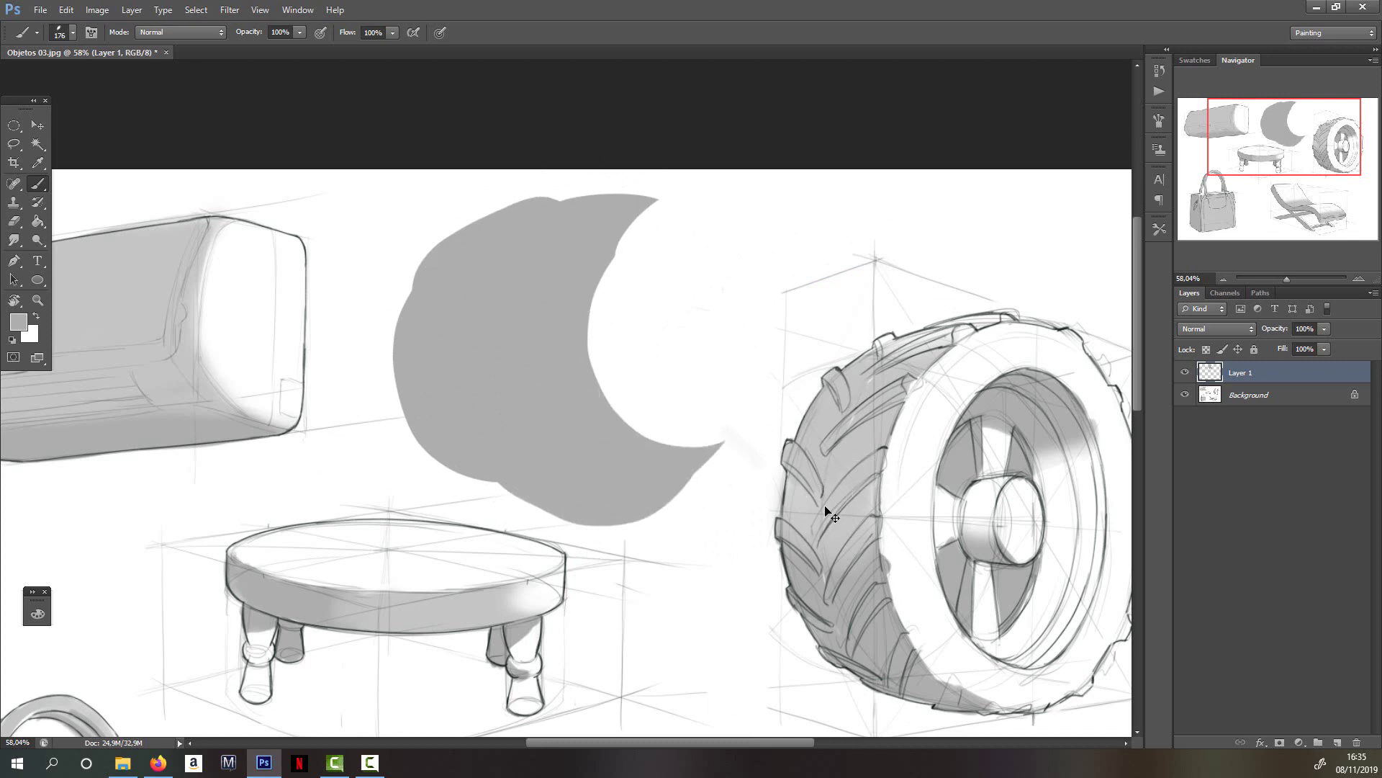
- Shade the crescent's lower-left edge dark grey with a soft round brush at 180 px and 0% hardness, keeping the selection outline hidden
key(ctrl+h)
key(ctrl+h)
click(18, 321)
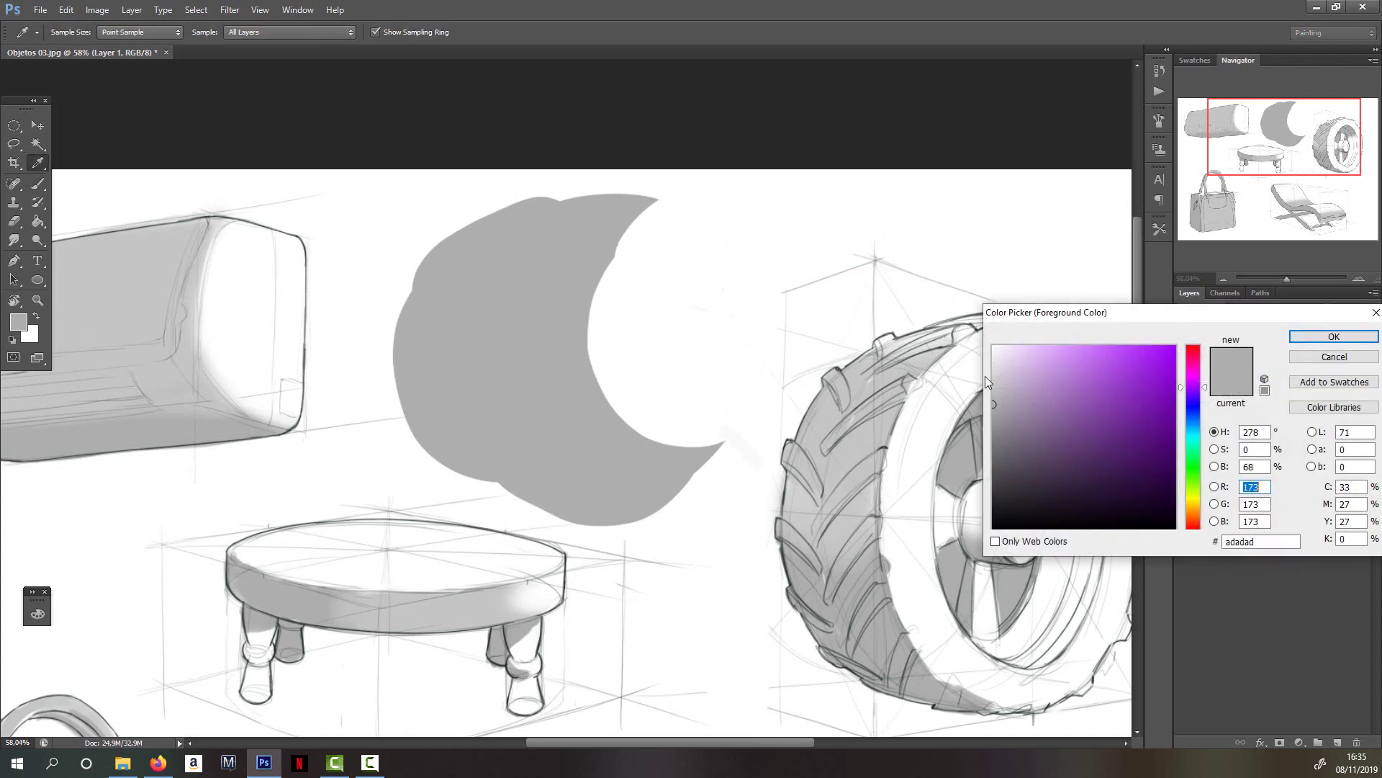
click(1001, 475)
click(1334, 337)
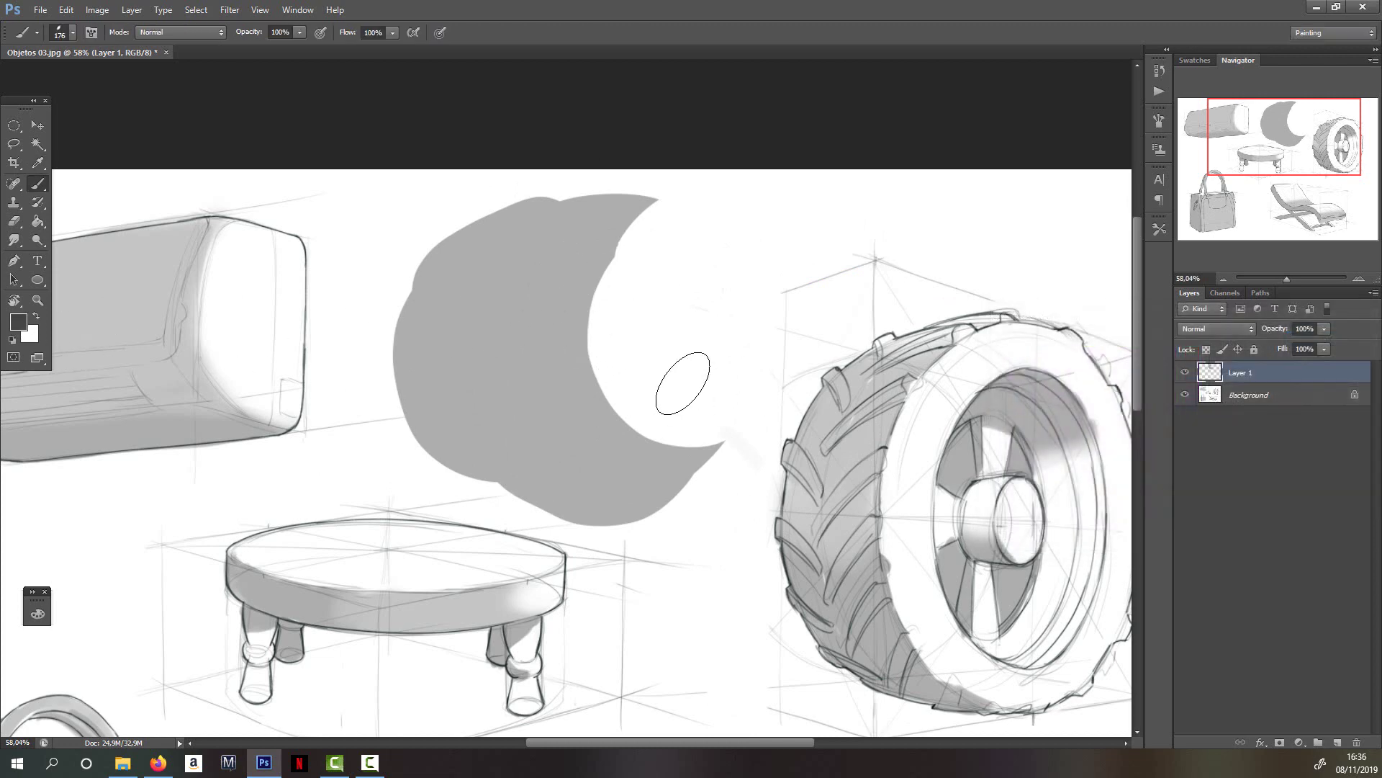
right_click(694, 385)
click(762, 696)
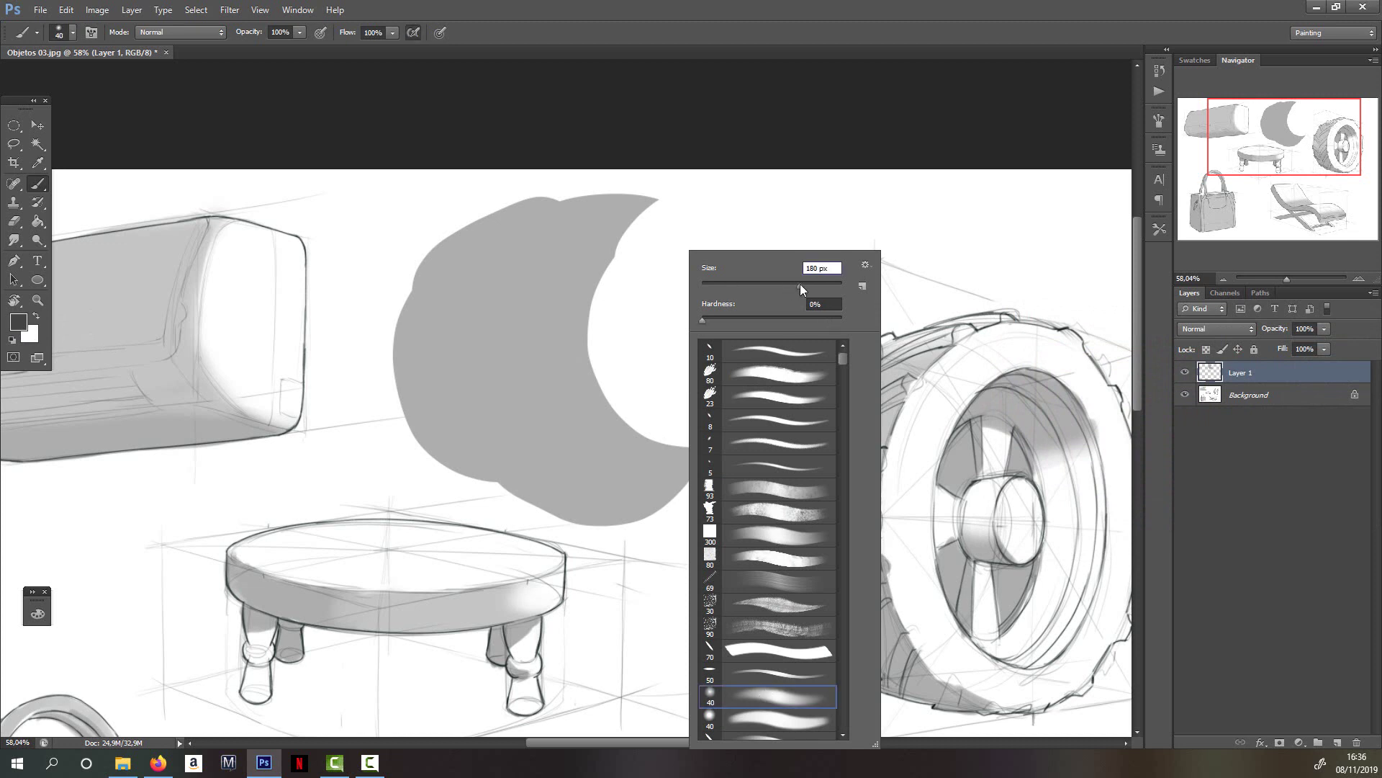
mouse_move(382, 342)
mouse_down()
mouse_move(456, 475)
mouse_move(529, 472)
mouse_move(391, 384)
mouse_move(573, 533)
mouse_move(438, 441)
mouse_move(723, 481)
mouse_move(499, 467)
mouse_move(697, 483)
mouse_move(429, 362)
mouse_move(387, 371)
mouse_move(419, 396)
mouse_move(441, 457)
mouse_up()
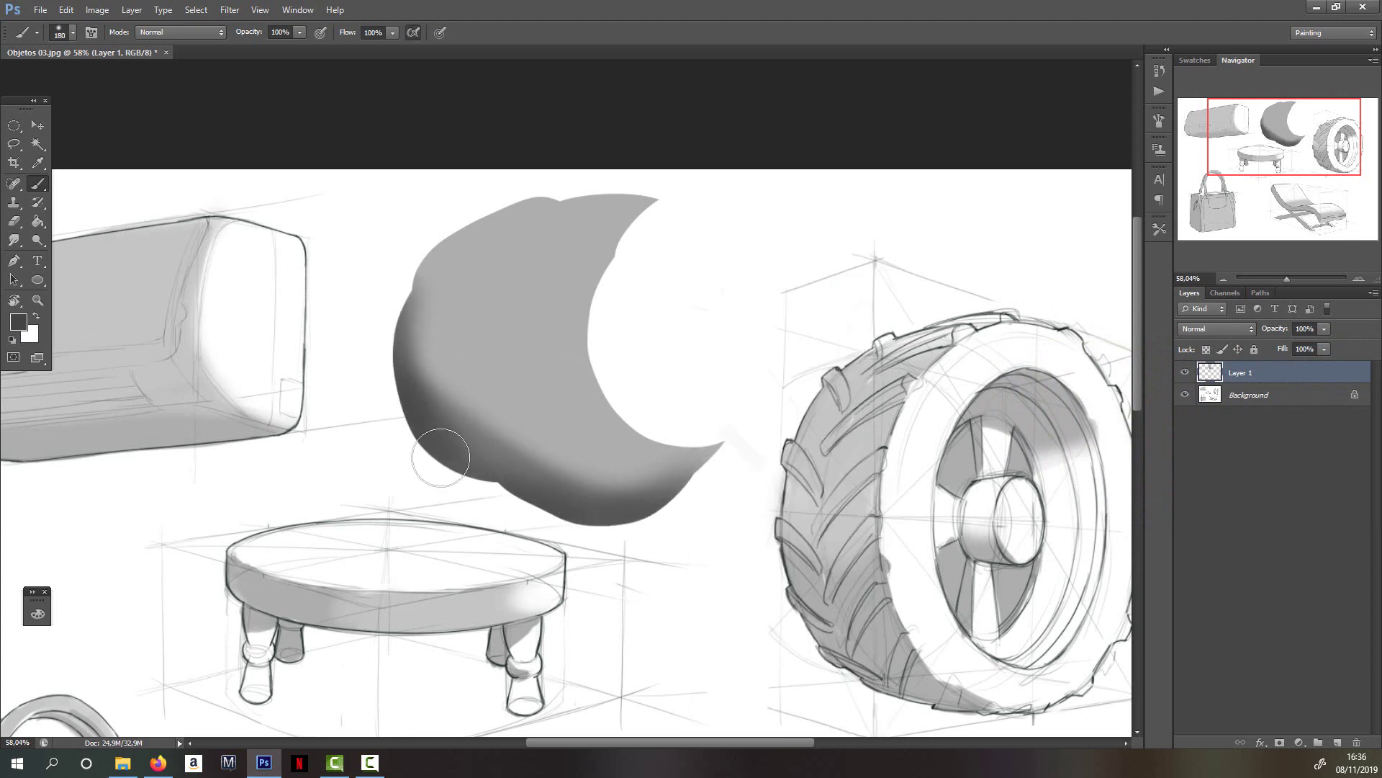
- Toggle the crescent's selection outline on and off while keeping the selection active
key(ctrl+h)
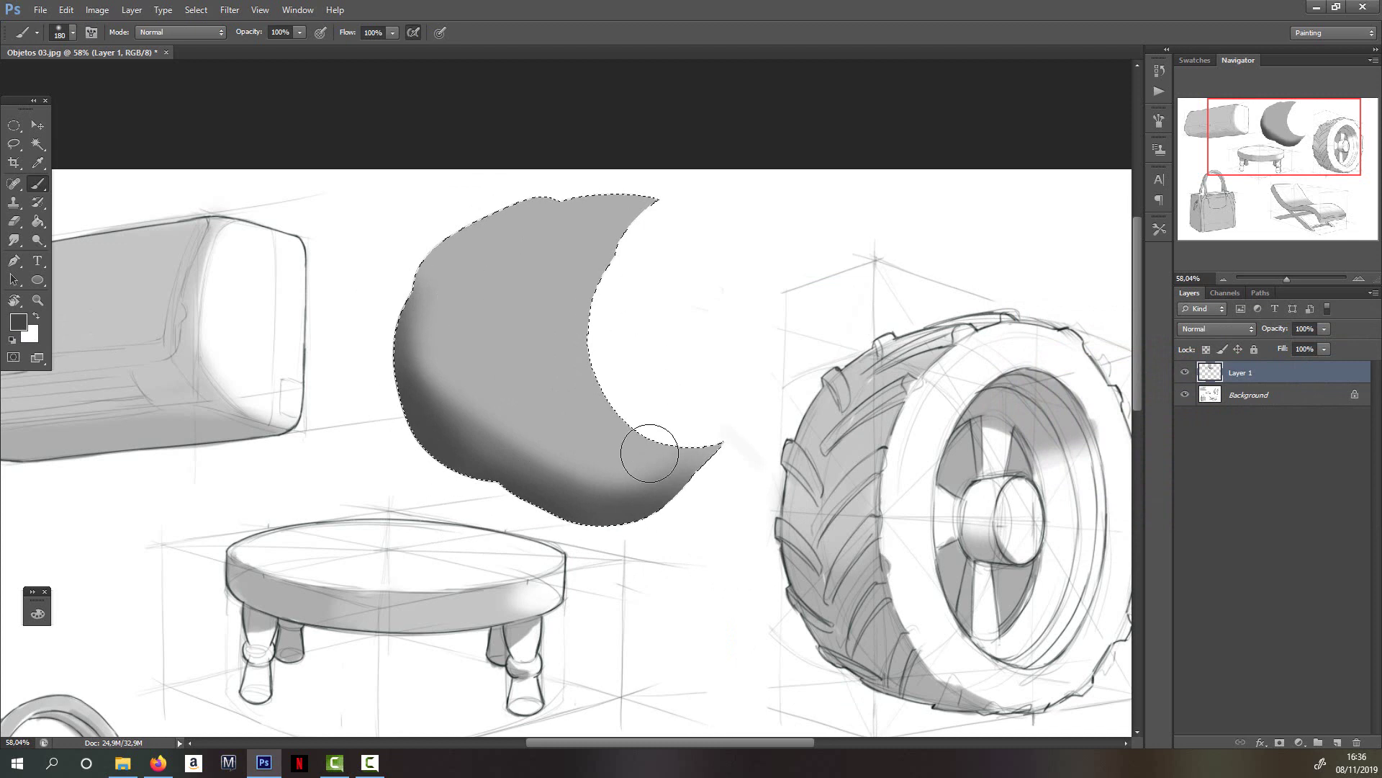
key(ctrl+h)
key(ctrl+h)
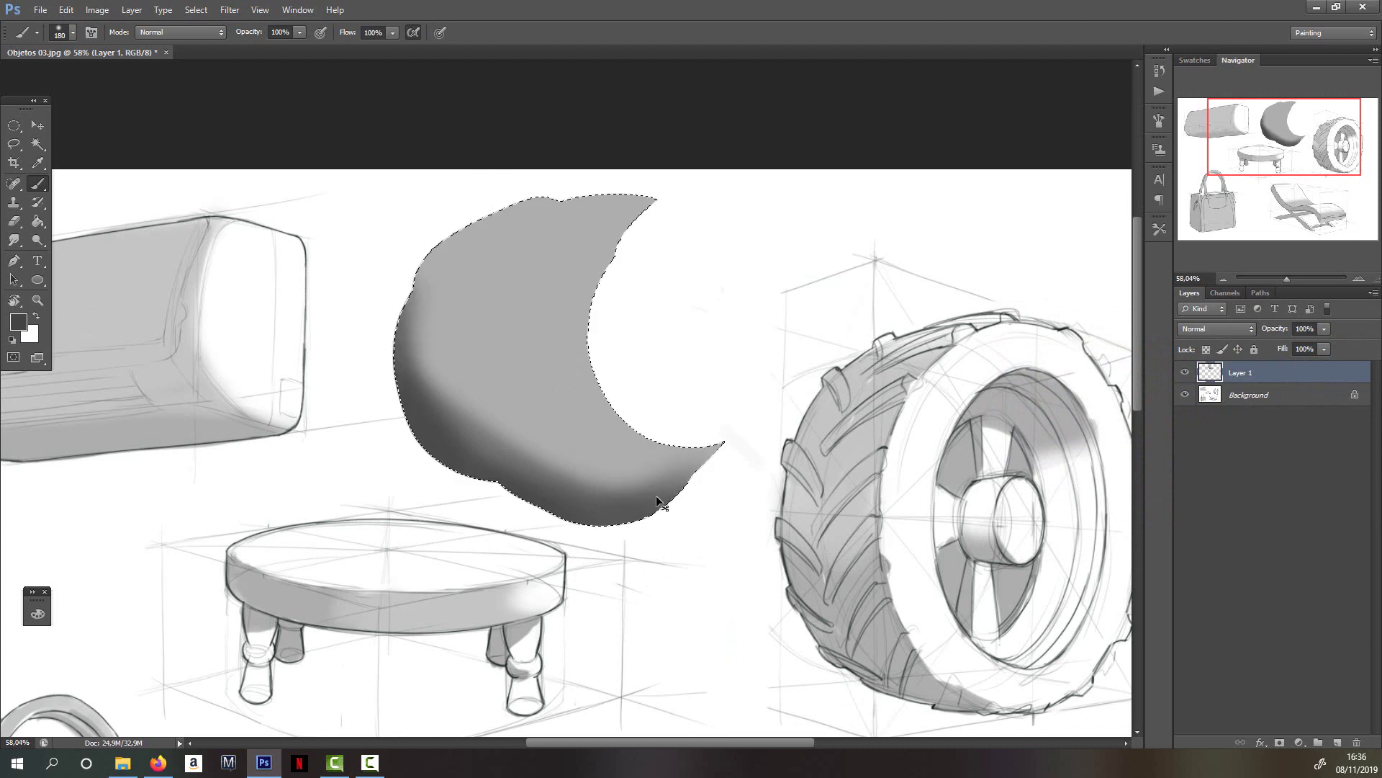
key(ctrl+h)
key(ctrl+h)
key(ctrl+h)
key(ctrl+h)
key(ctrl+h)
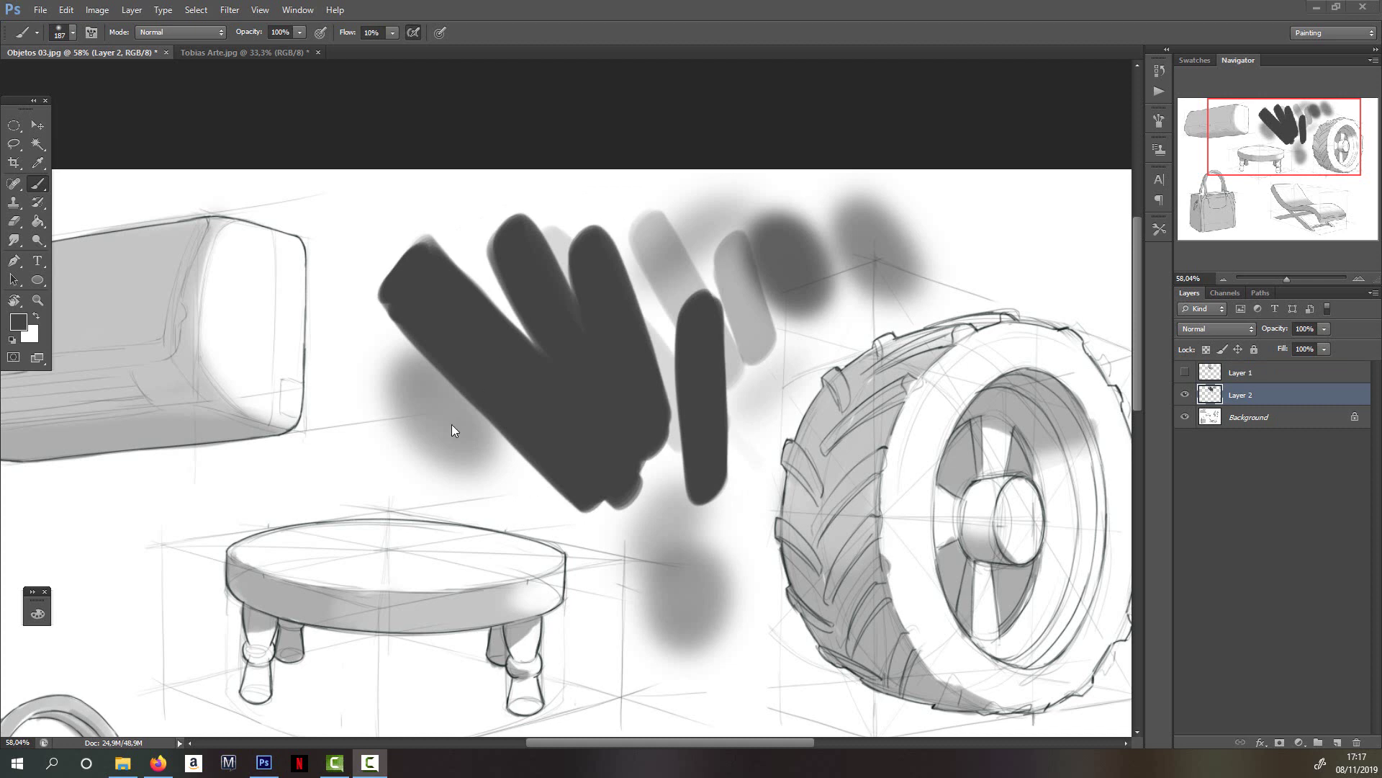
- Examine the History States setting in the Performance preferences, then return to the Brush tool
click(70, 13)
mouse_move(108, 536)
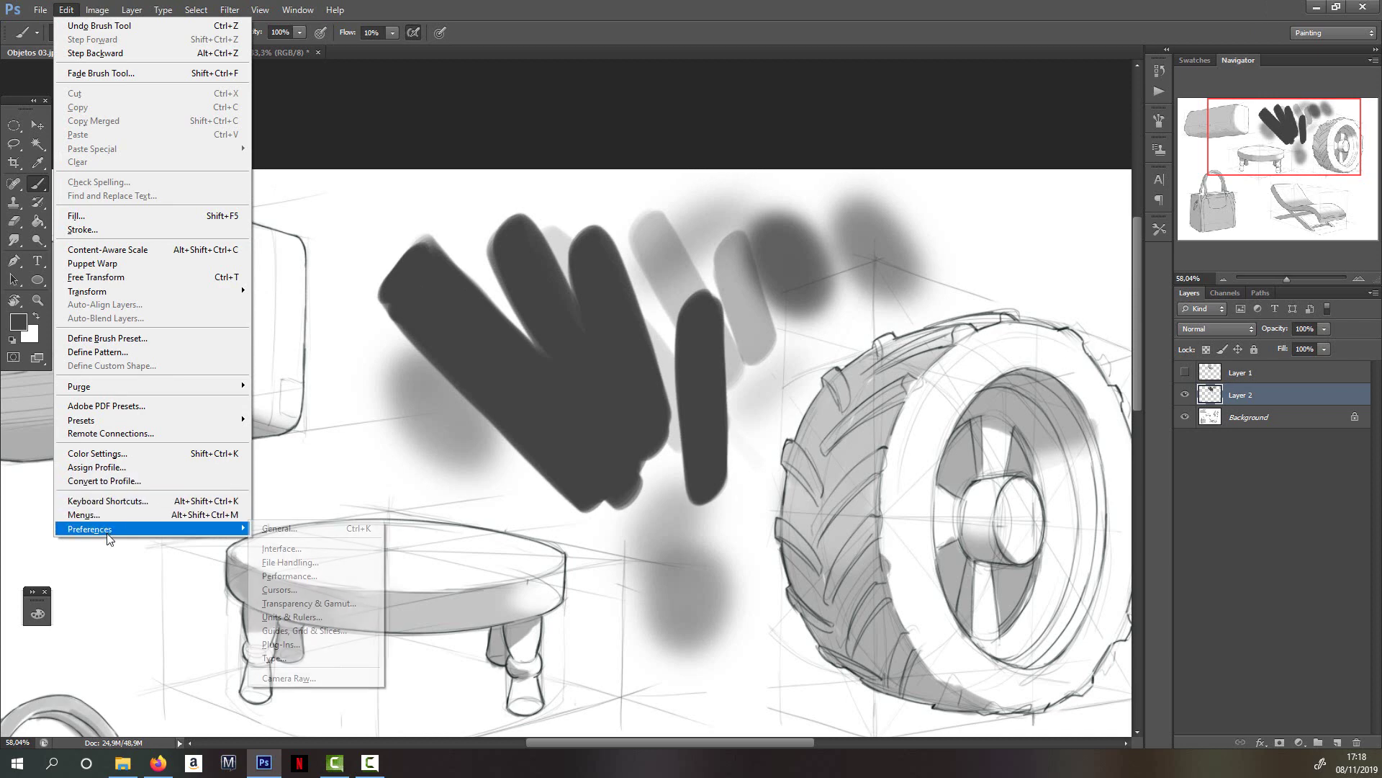
click(297, 531)
click(405, 162)
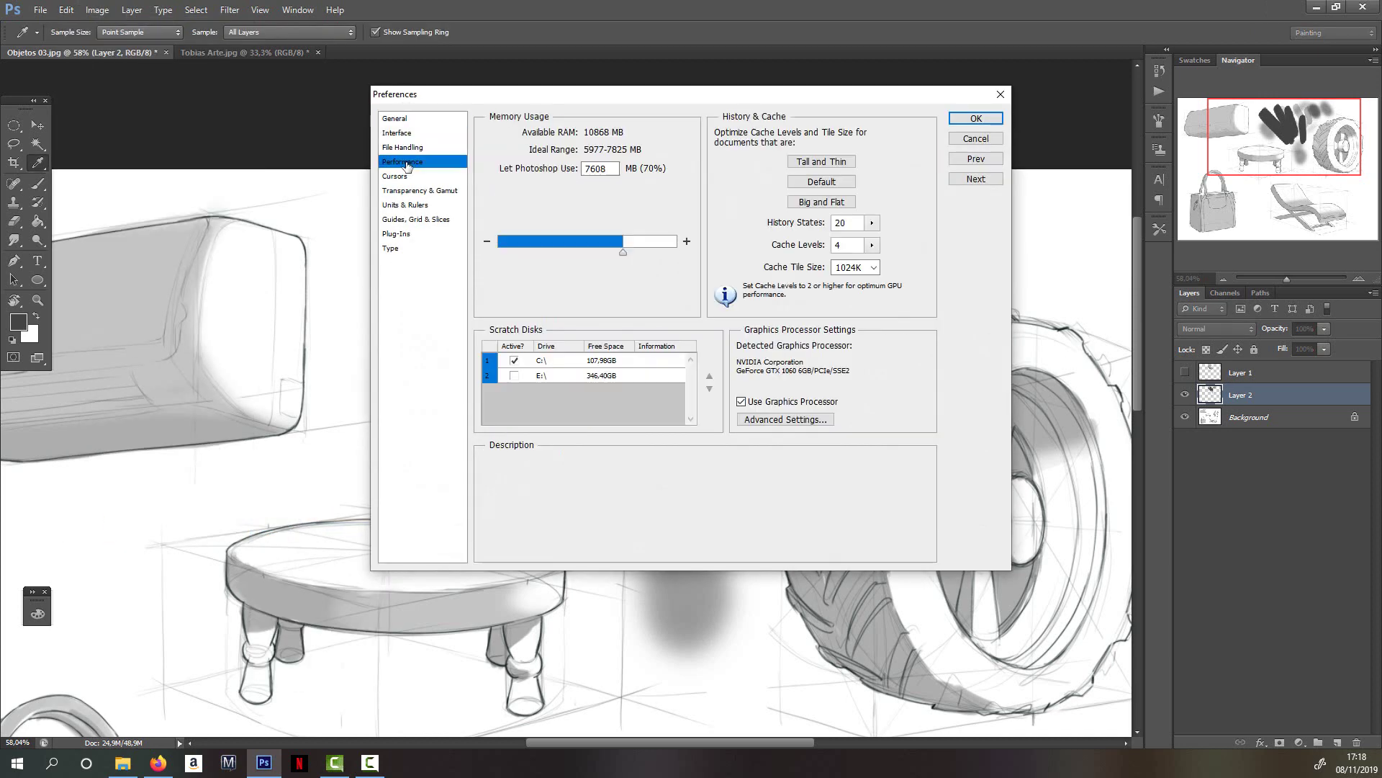
mouse_move(749, 230)
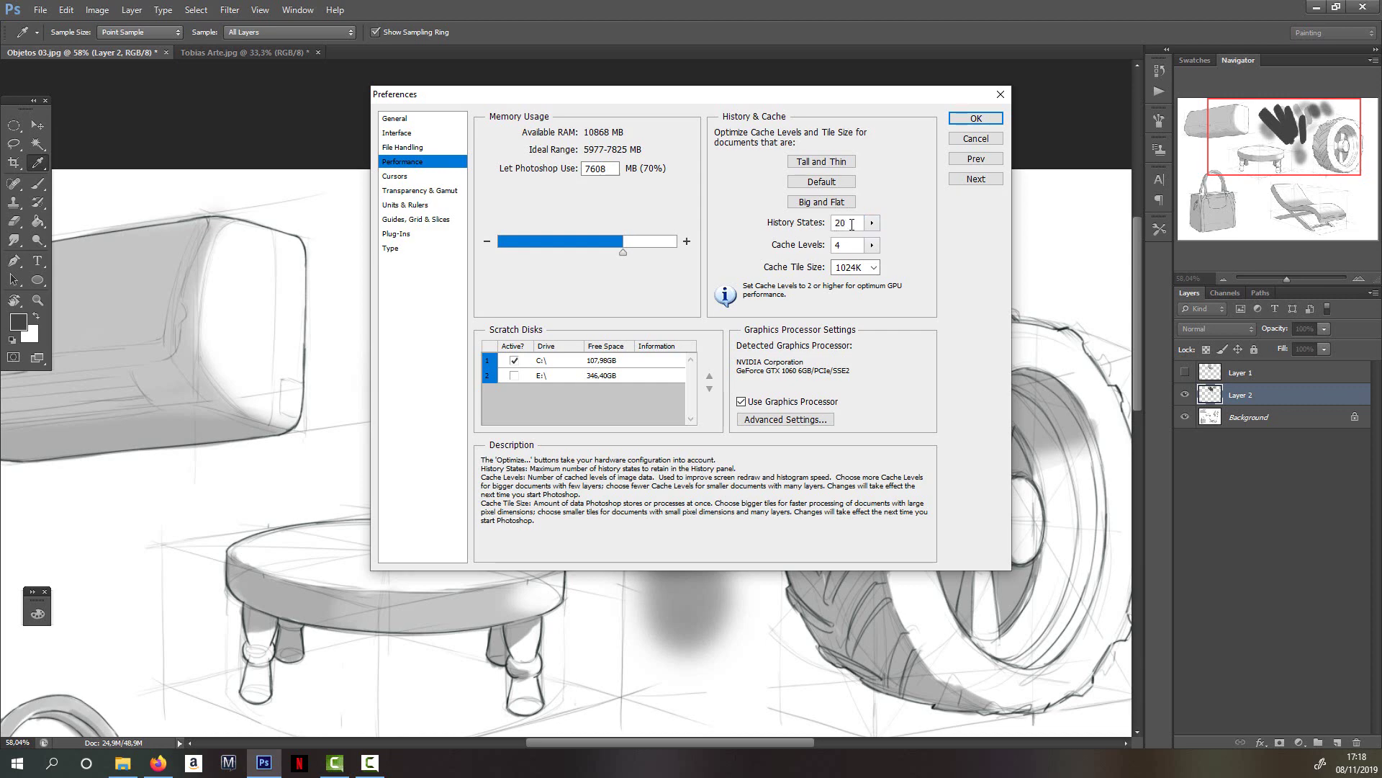
key(Return)
key(b)
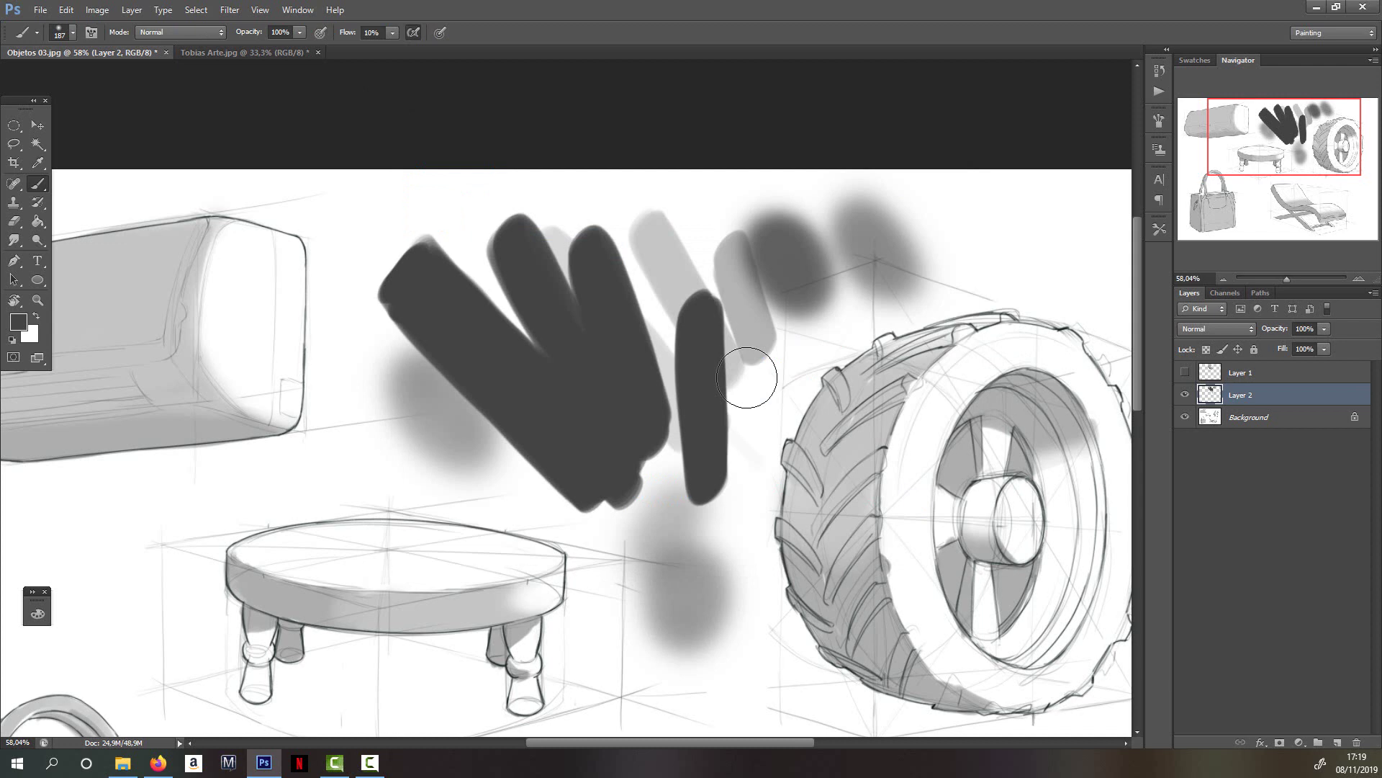
- Step backward through the recent brush strokes on Layer 2, undoing them one after another
key(ctrl+z)
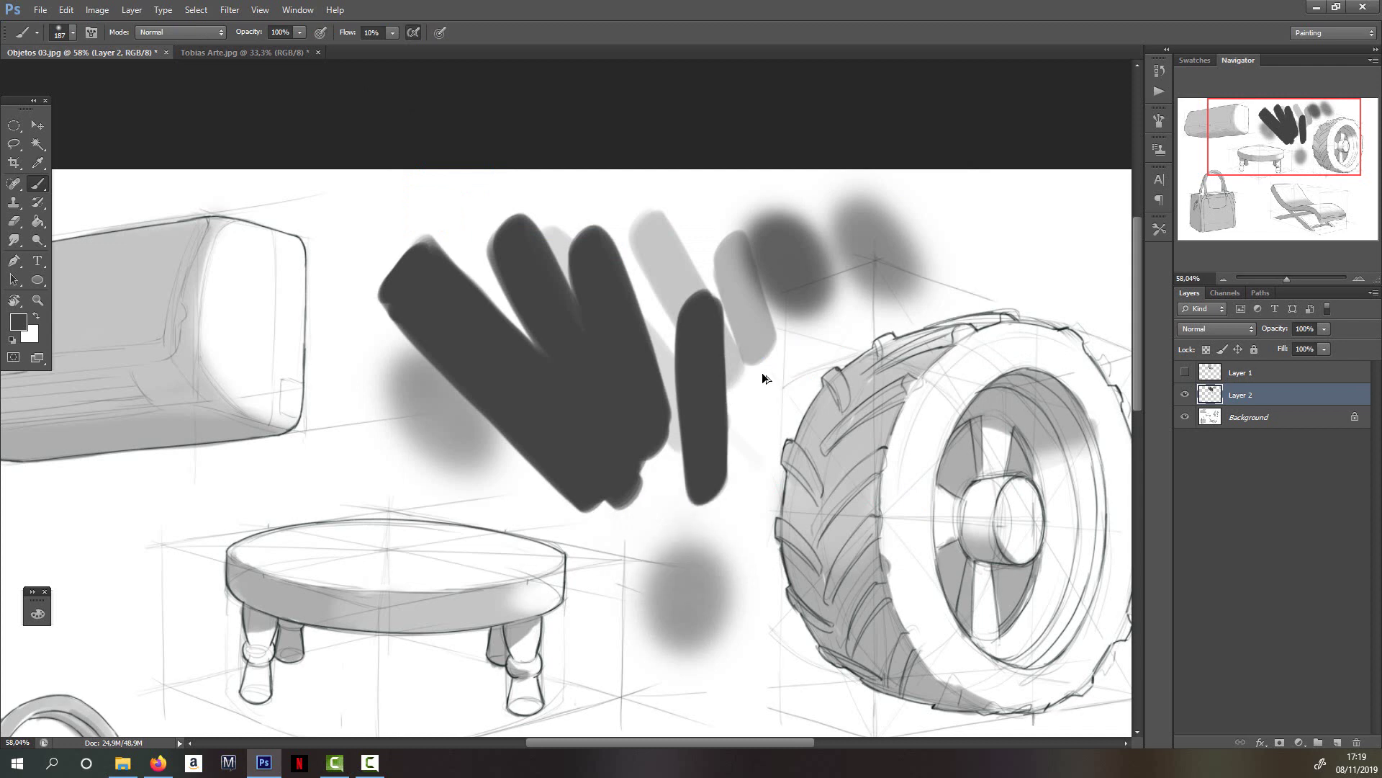
key(ctrl+alt+z)
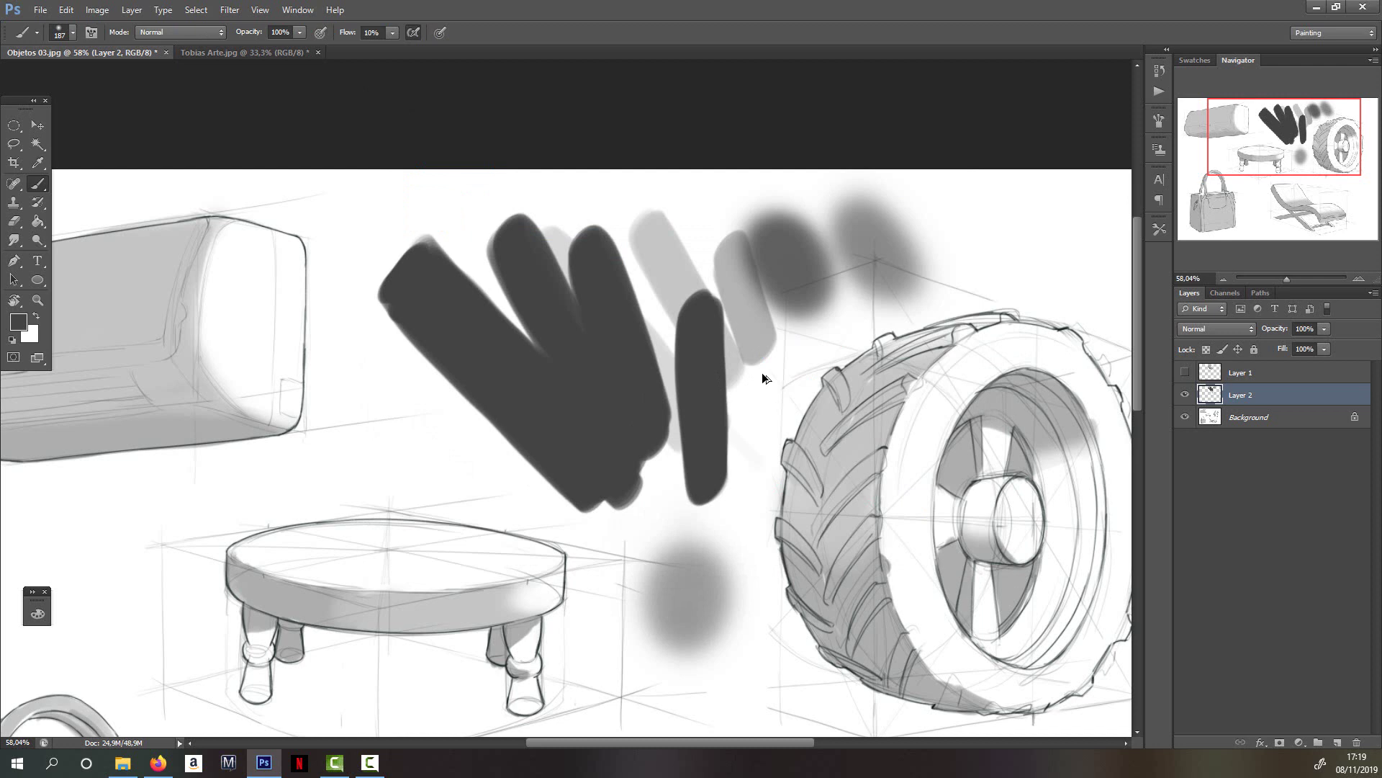
key(ctrl+alt+z)
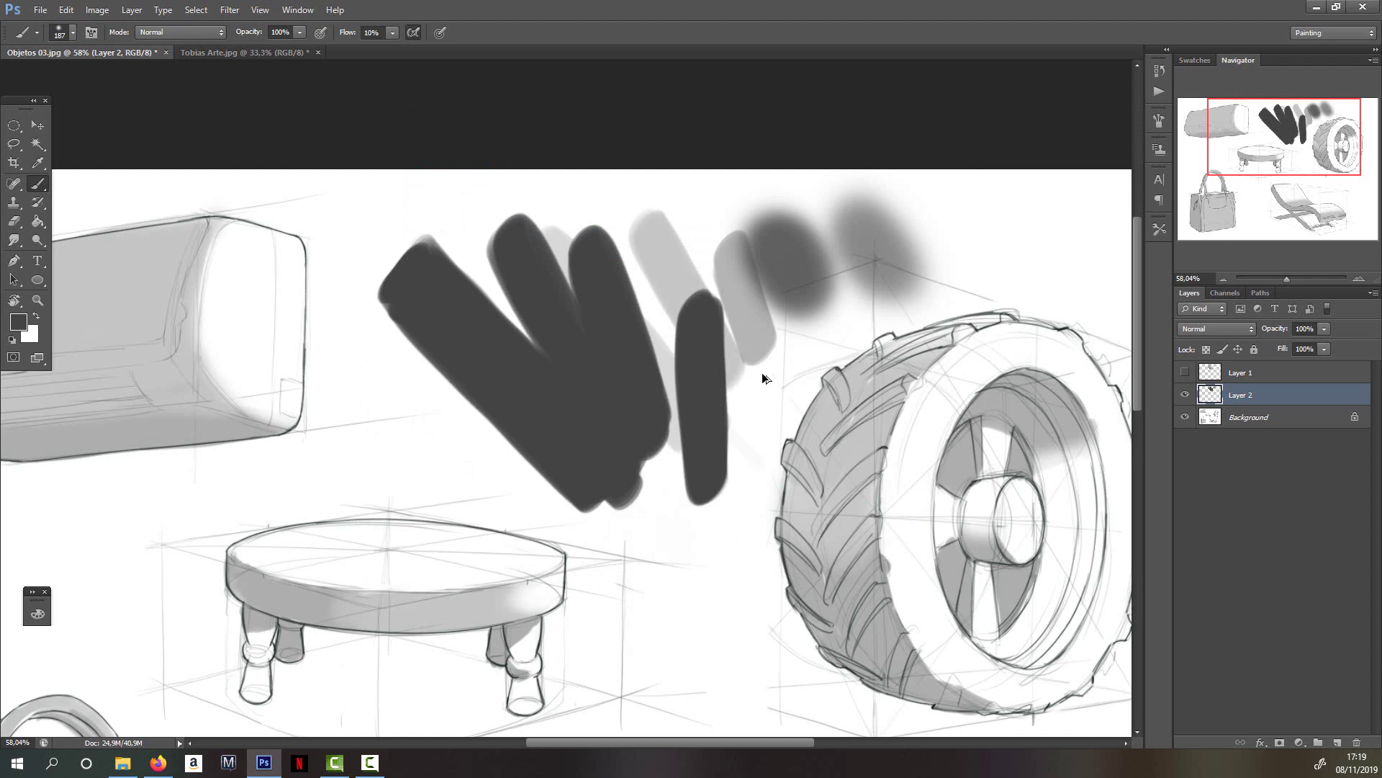
key(ctrl+alt+z)
key(ctrl+alt+z)
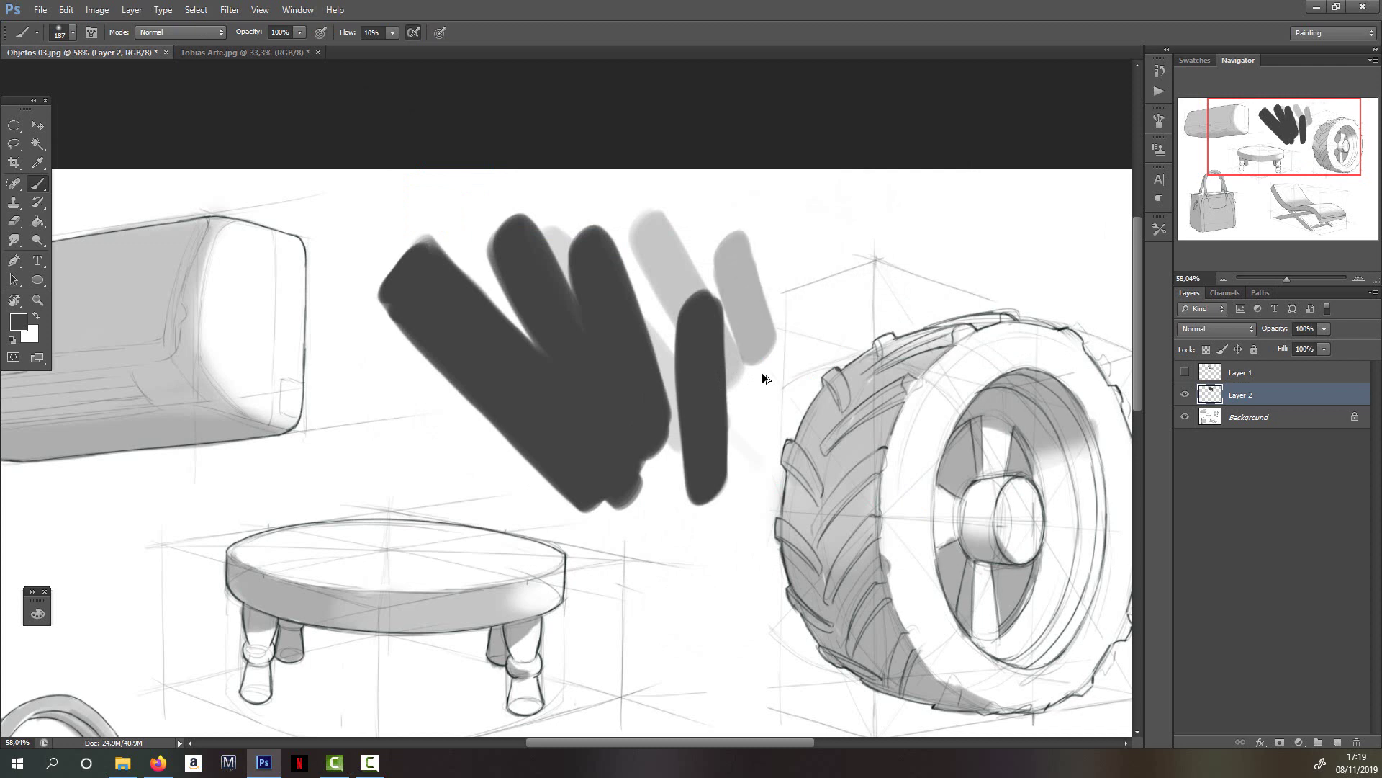
key(ctrl+alt+z)
key(ctrl+alt+z)
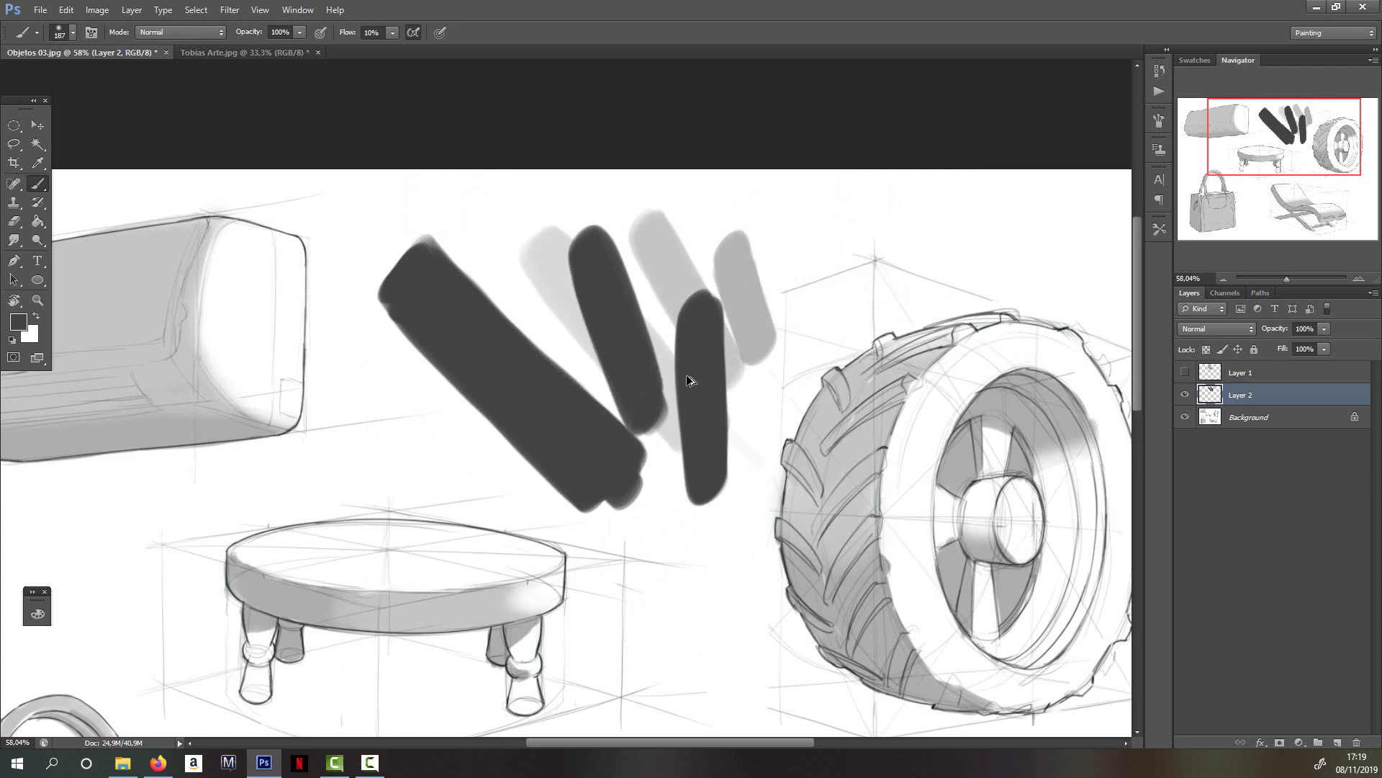
key(ctrl+alt+z)
key(ctrl+alt+z)
key(ctrl+alt+z)
key(ctrl+alt+z)
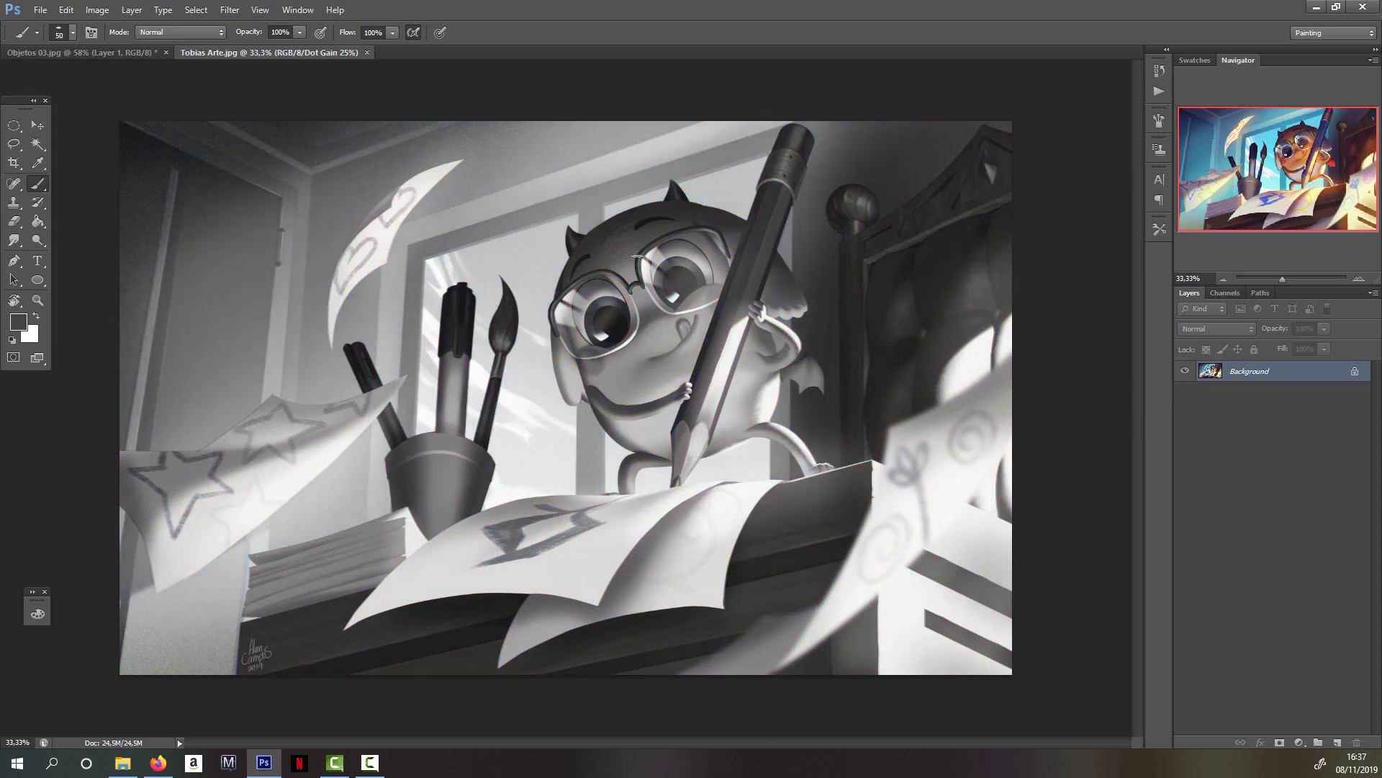
- Toggle the colour proof on Tobias Arte.jpg to compare its greyscale values with the full-colour painting
key(ctrl+y)
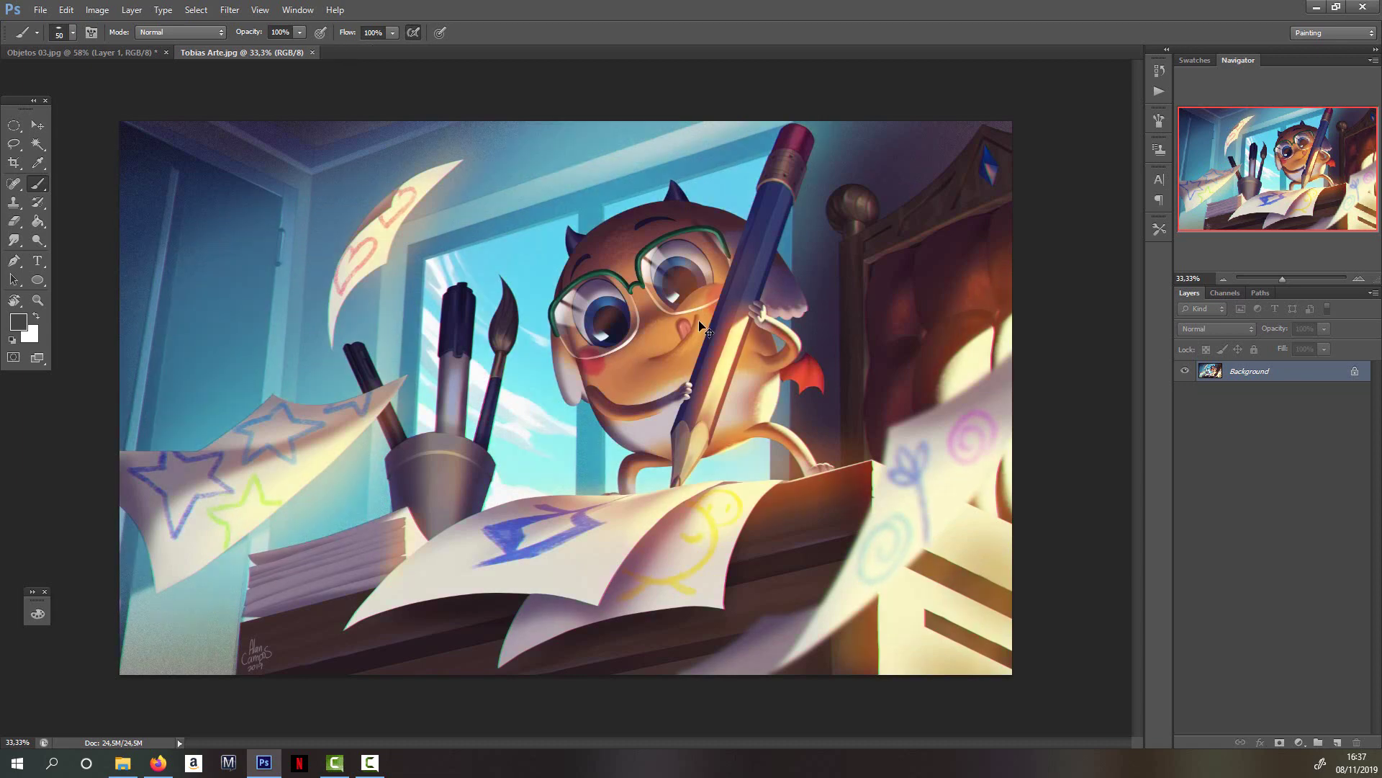
key(ctrl+y)
key(ctrl+y)
key(ctrl+y)
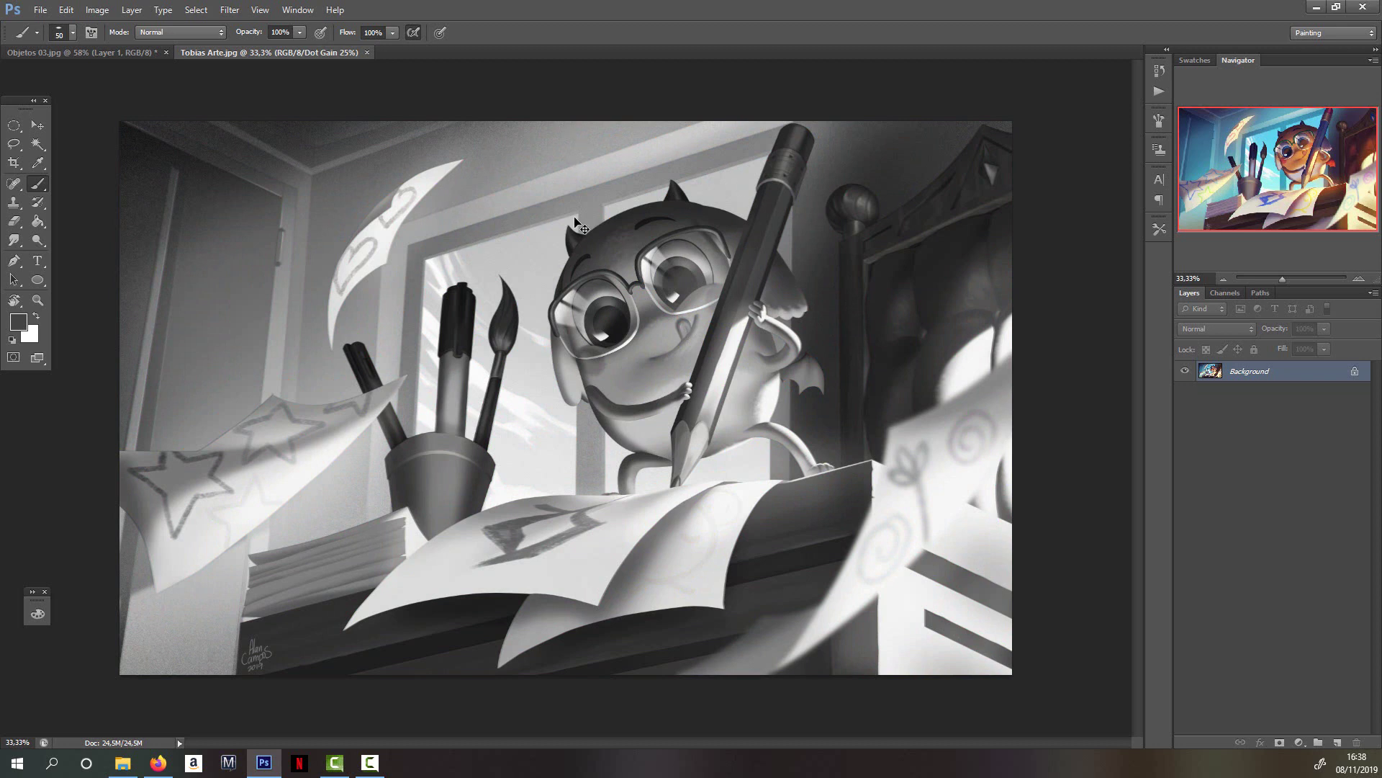
key(ctrl+y)
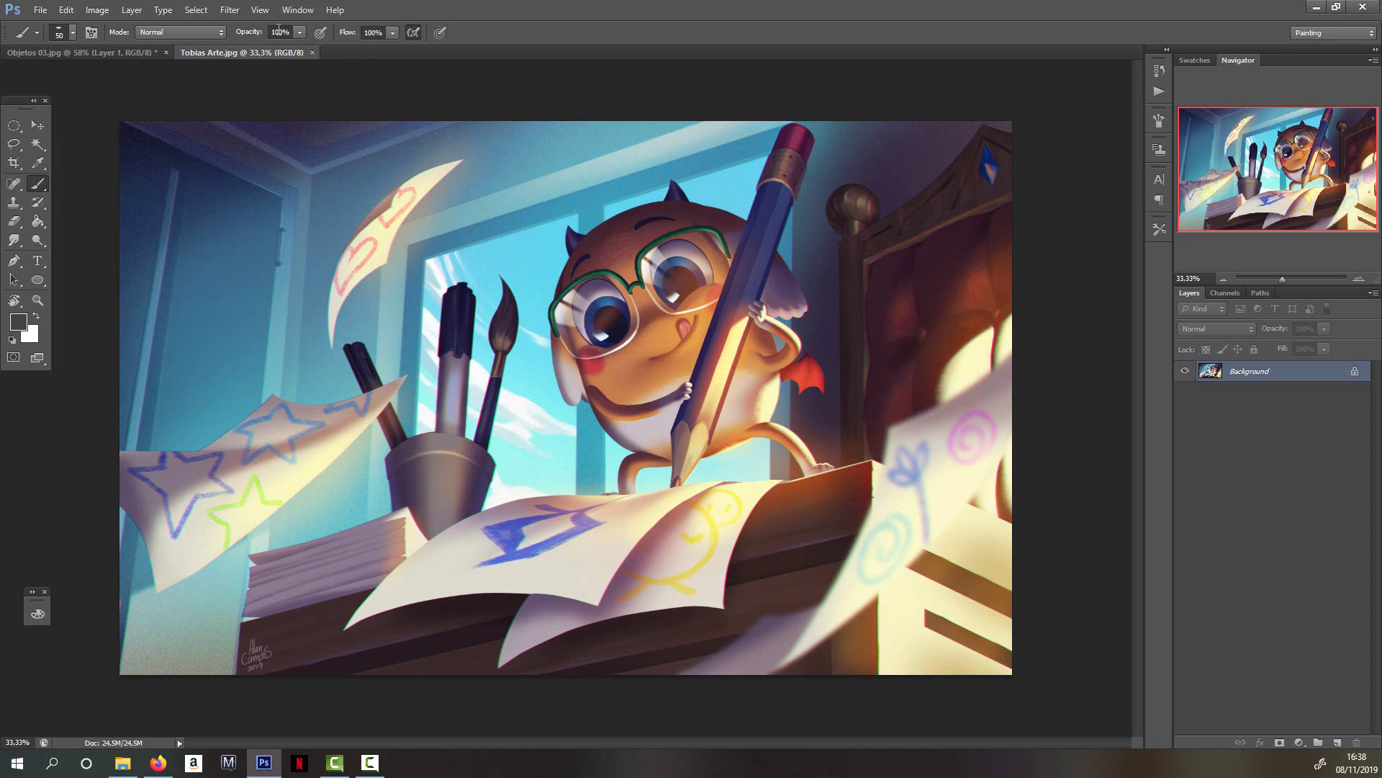
- Set up a custom proof condition that simulates Dot Gain 25% for the painting
click(266, 12)
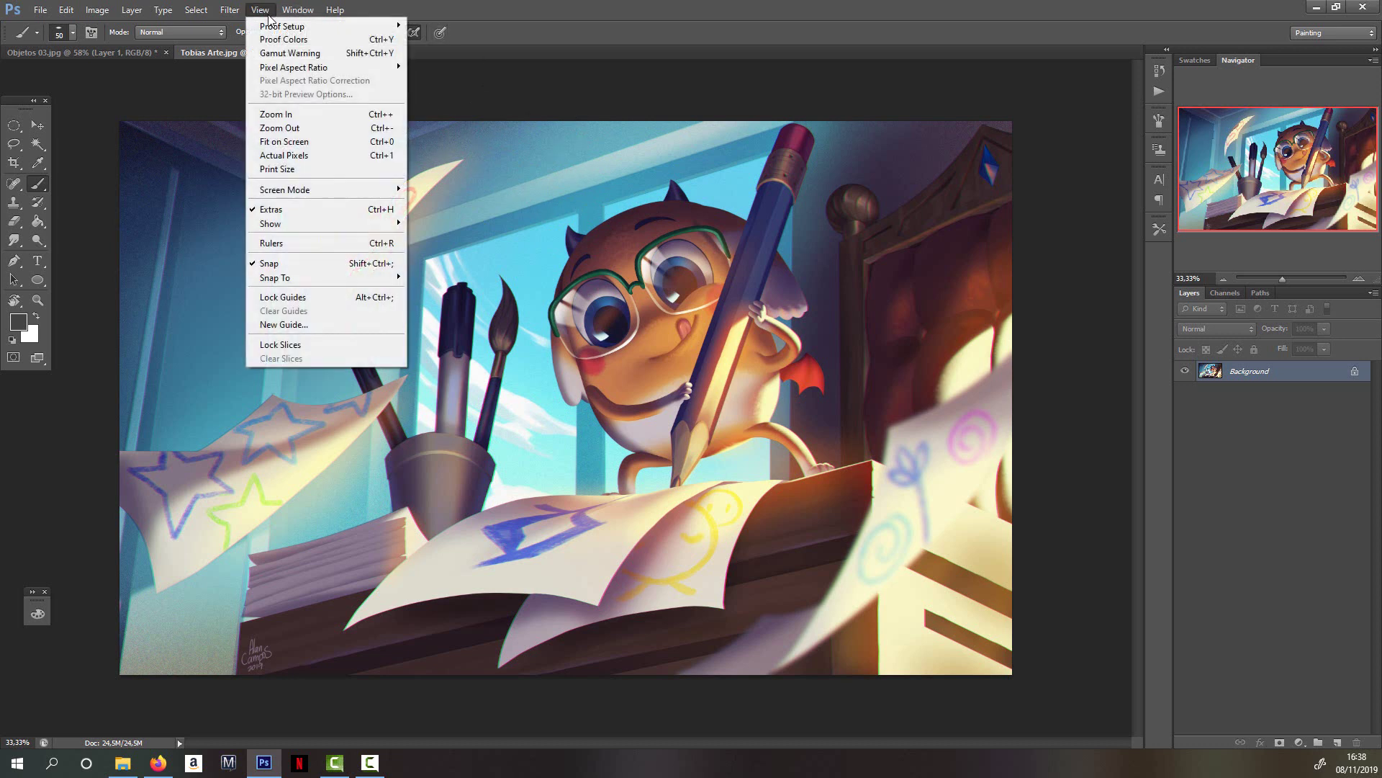
mouse_move(299, 29)
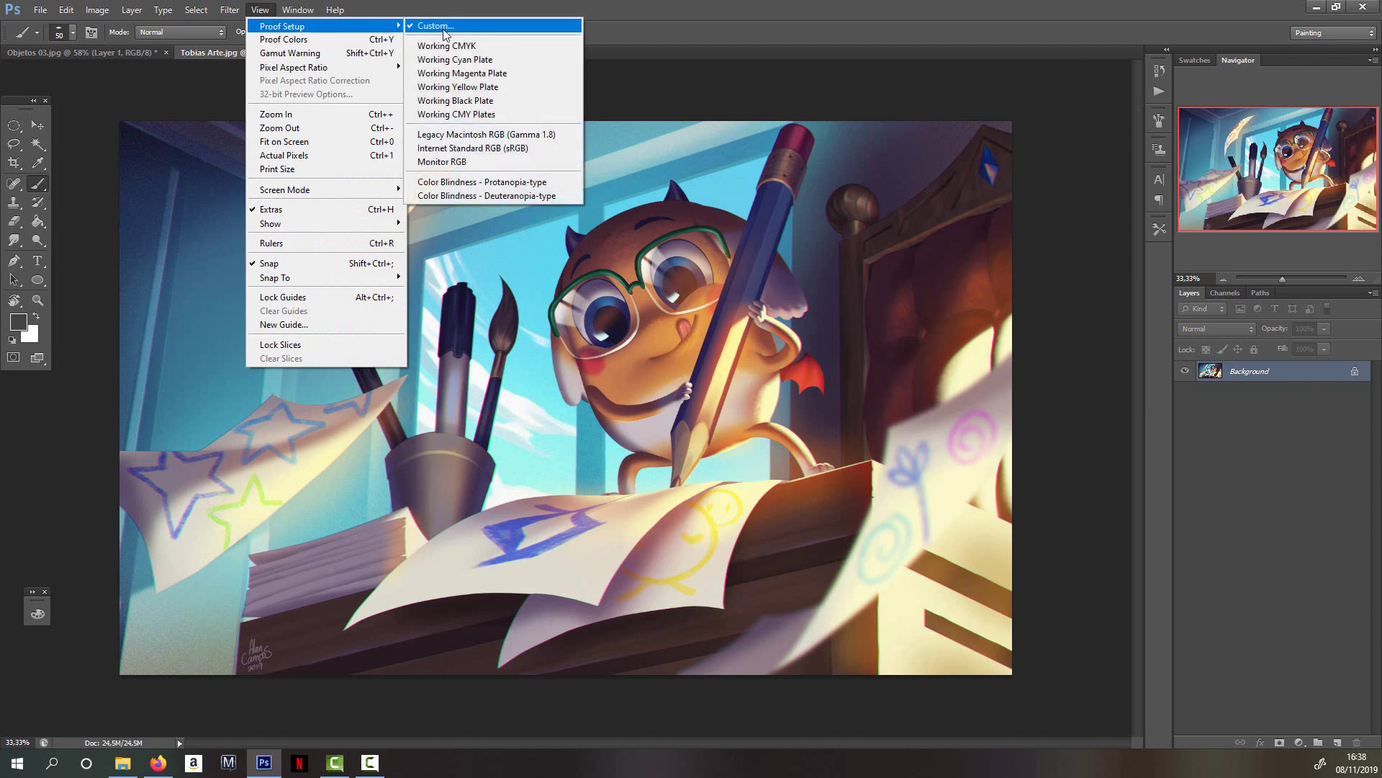
click(443, 29)
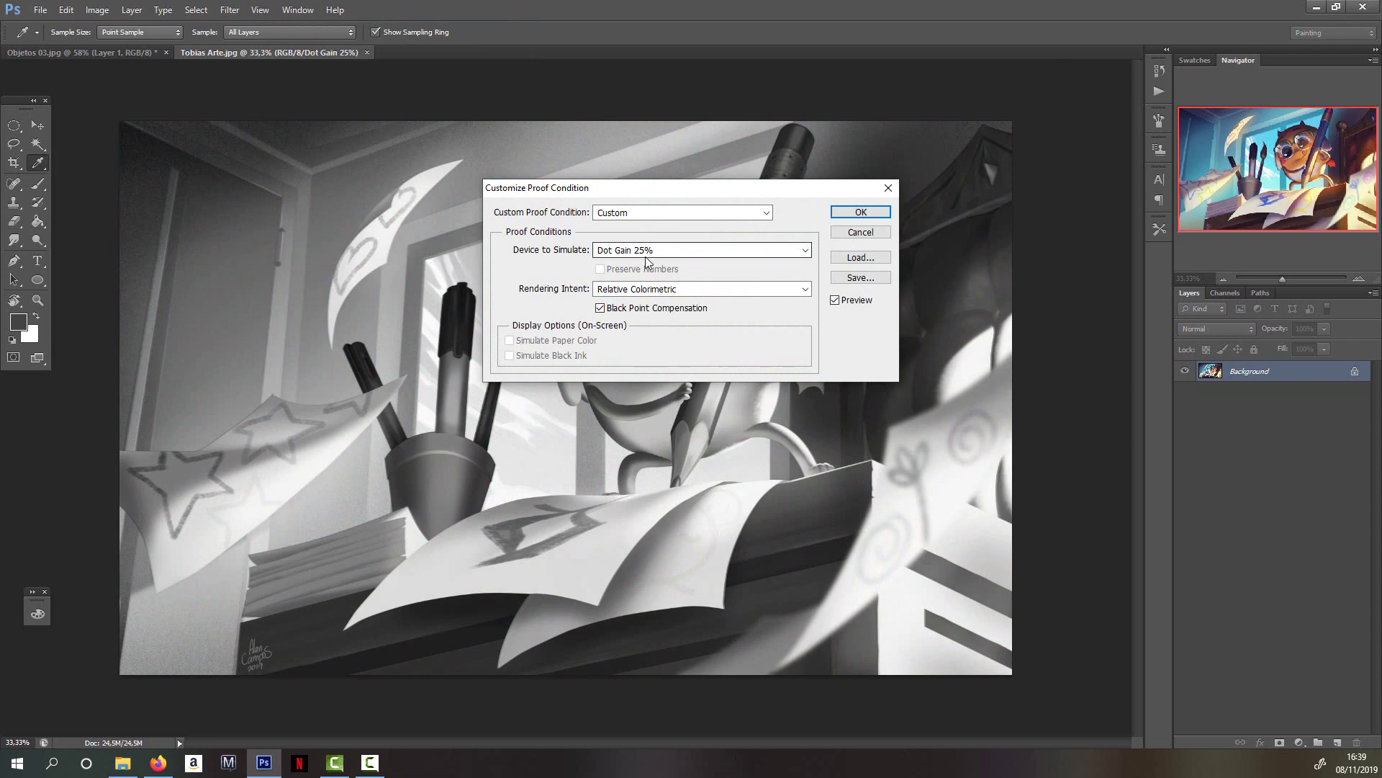
click(694, 256)
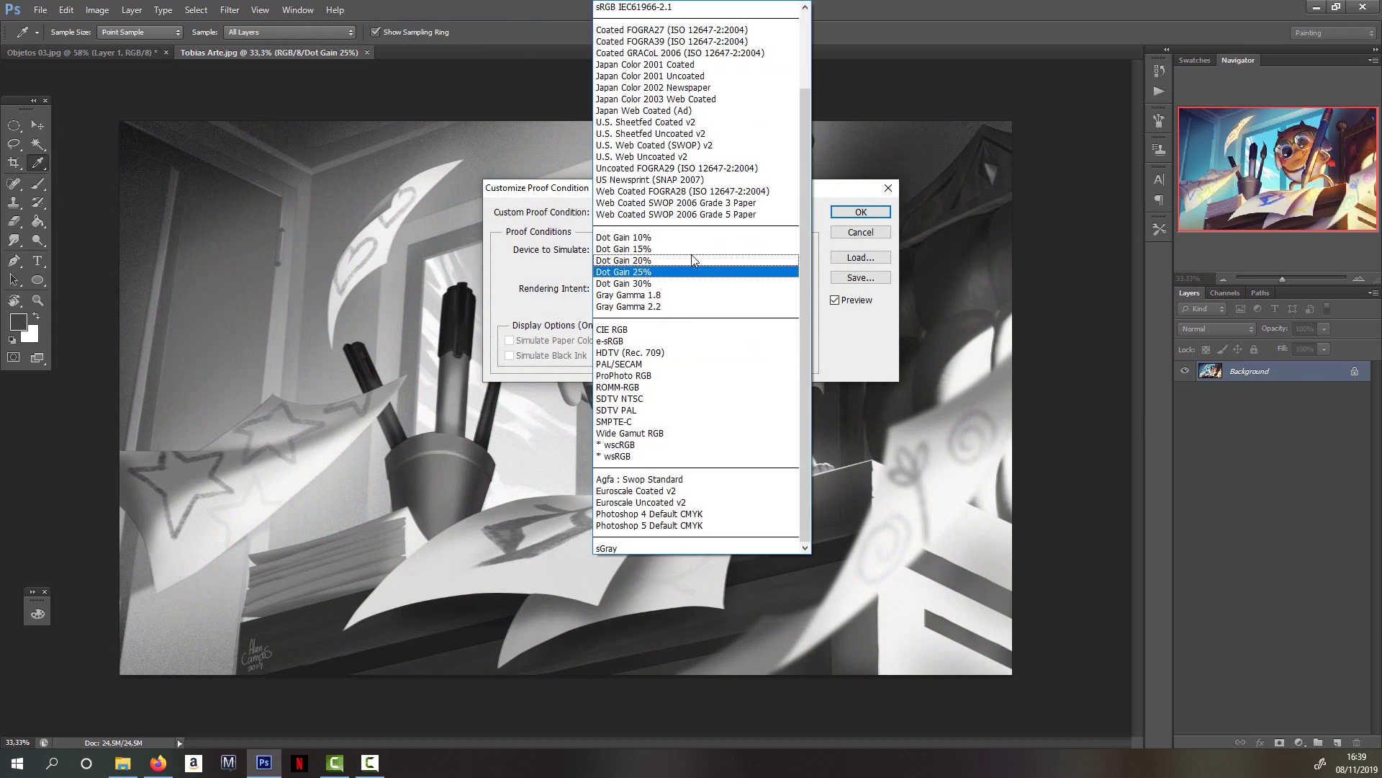
click(643, 273)
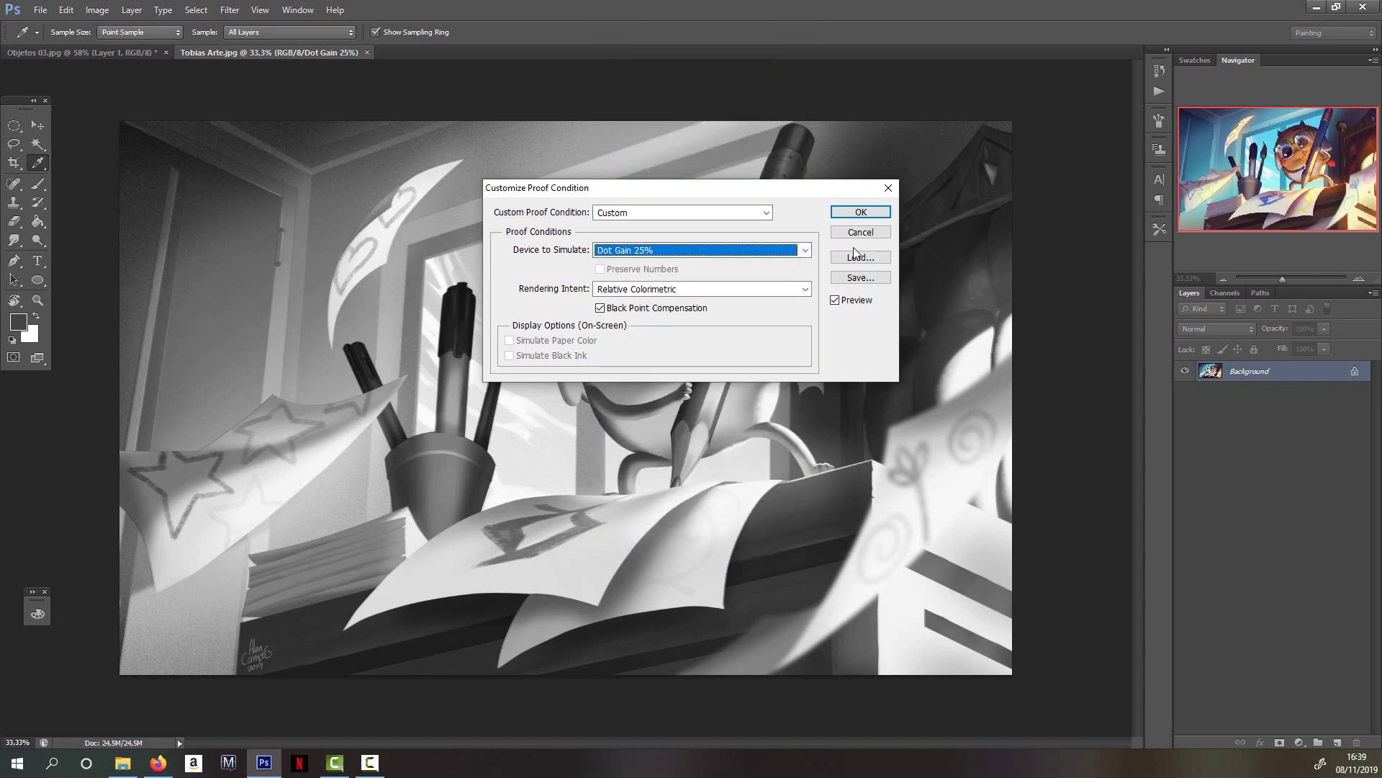
click(844, 215)
key(b)
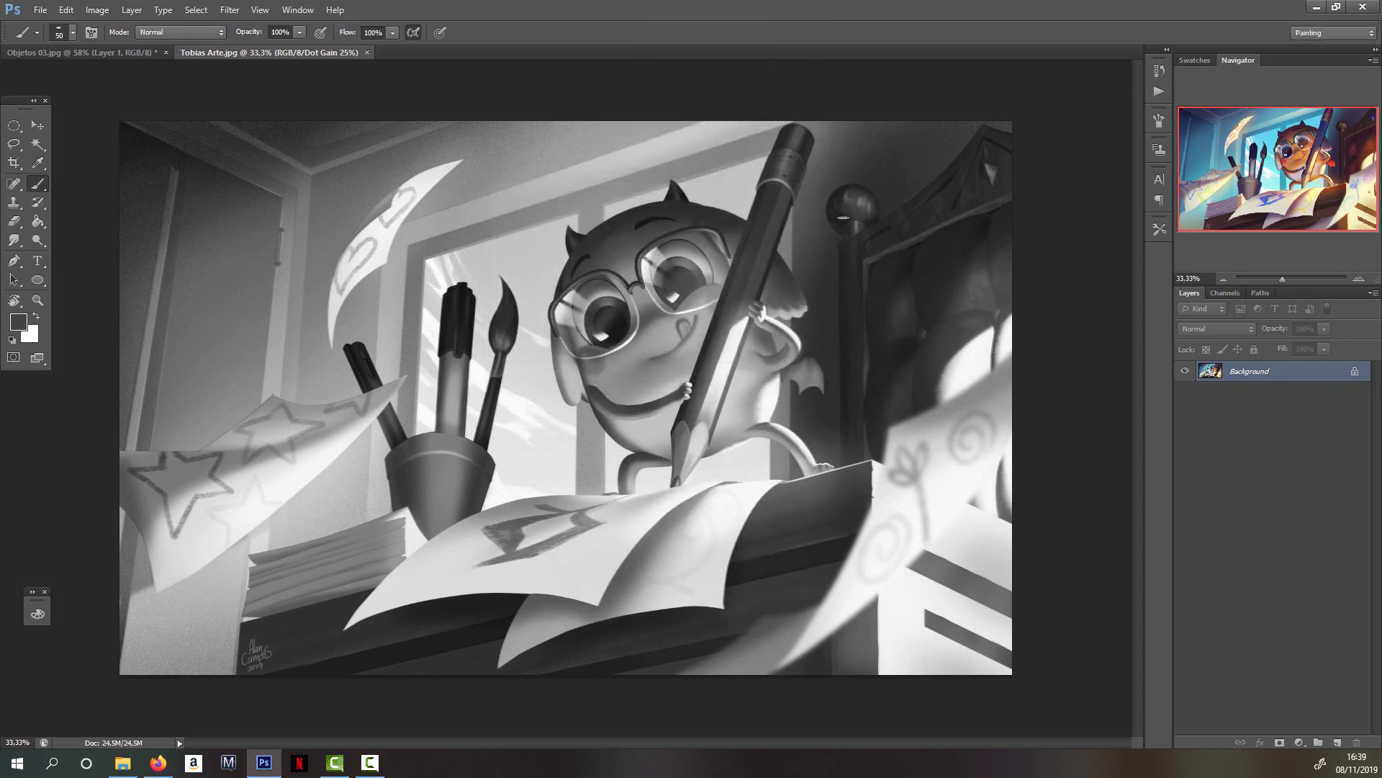
- Switch the Dot Gain 25% proof on and off to check the painting's values, ending in full colour
key(ctrl+y)
key(ctrl+y)
key(ctrl+y)
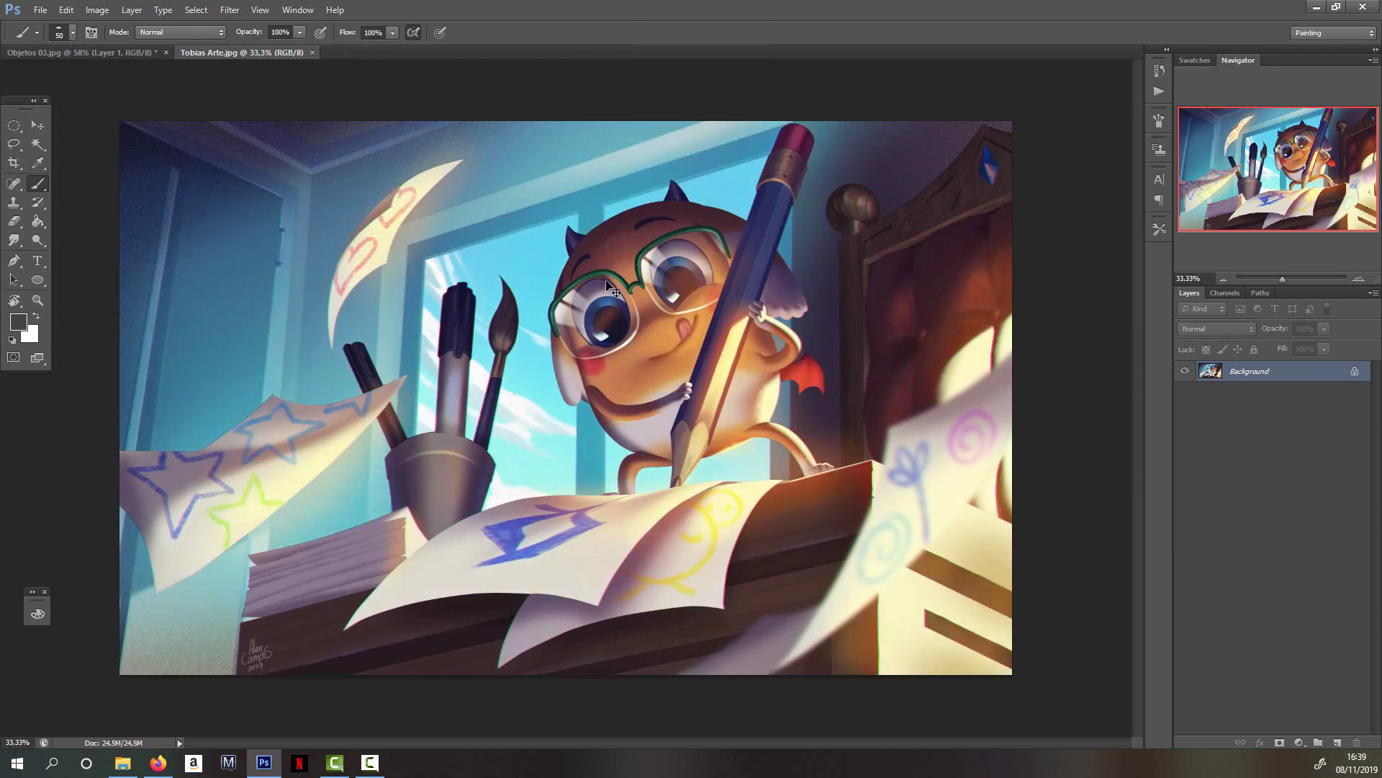
key(ctrl+y)
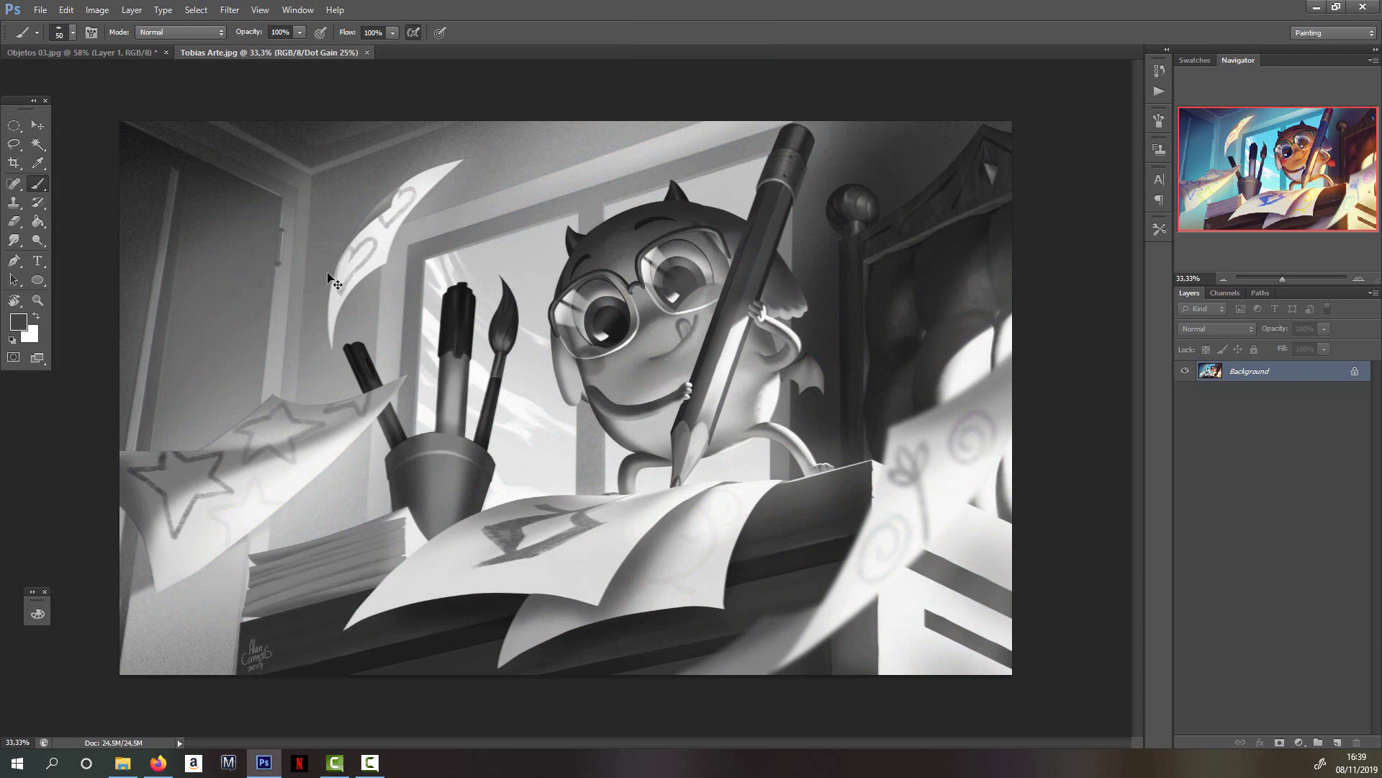
key(ctrl+z)
key(ctrl+z)
key(ctrl+z)
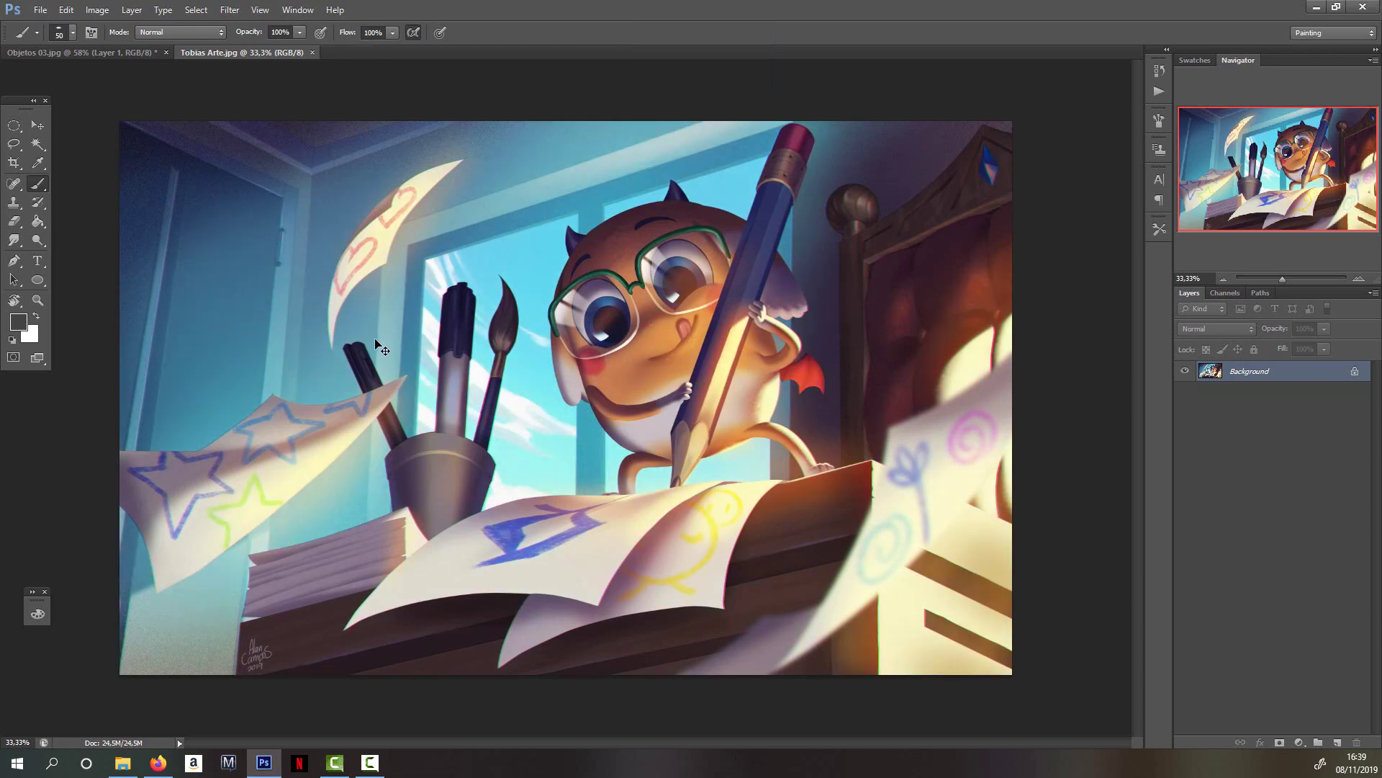
key(ctrl+z)
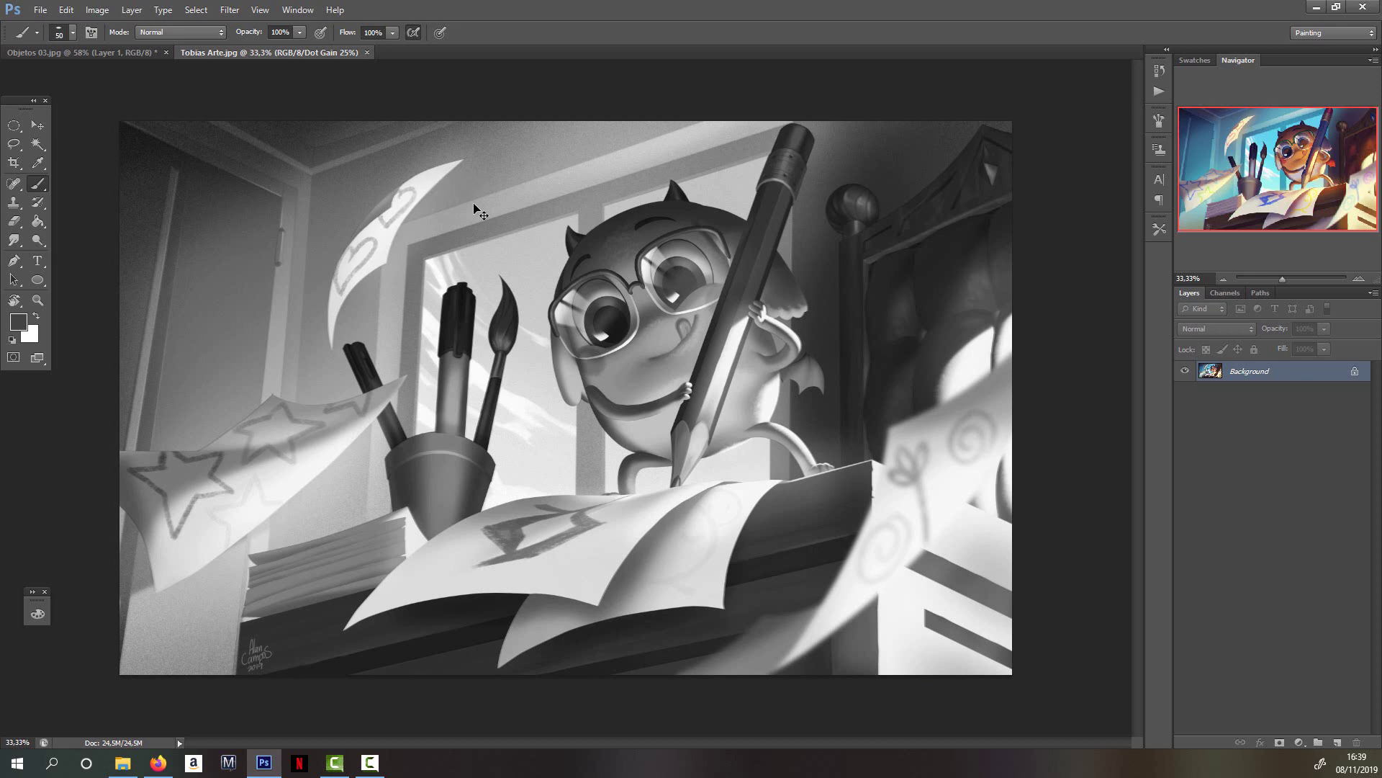
key(ctrl+y)
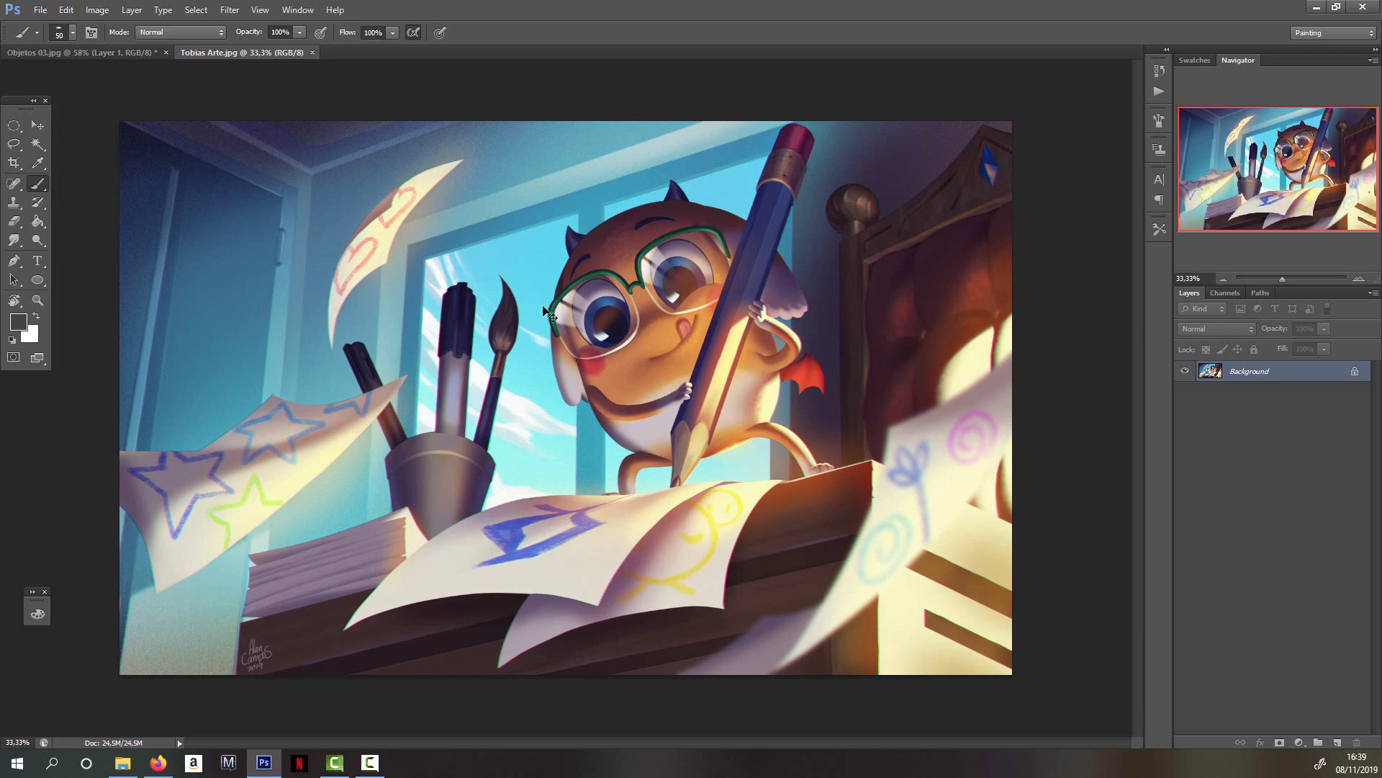
- Flip the painting horizontally back and forth to check its composition, ending in the original orientation
key(ctrl+shift+h)
key(ctrl+shift+h)
key(ctrl+shift+h)
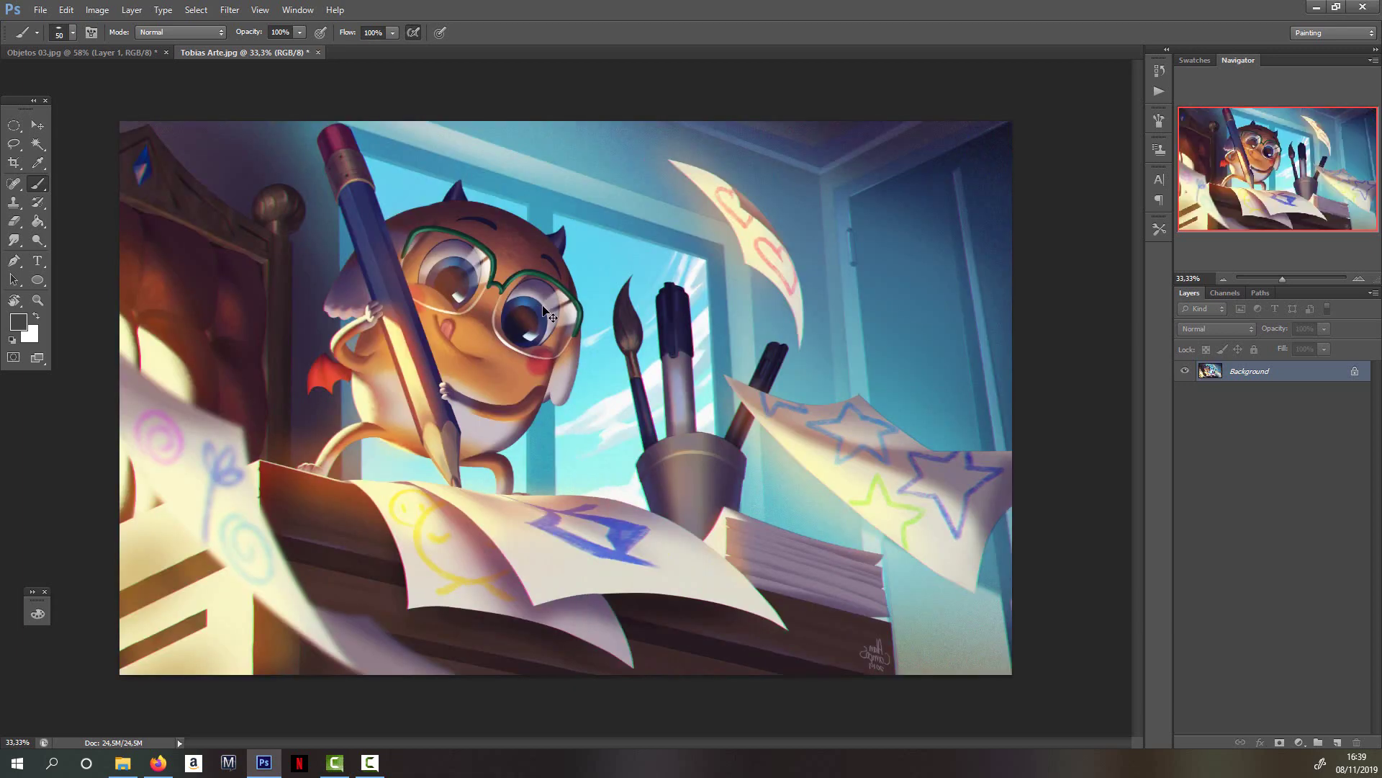
key(ctrl+shift+h)
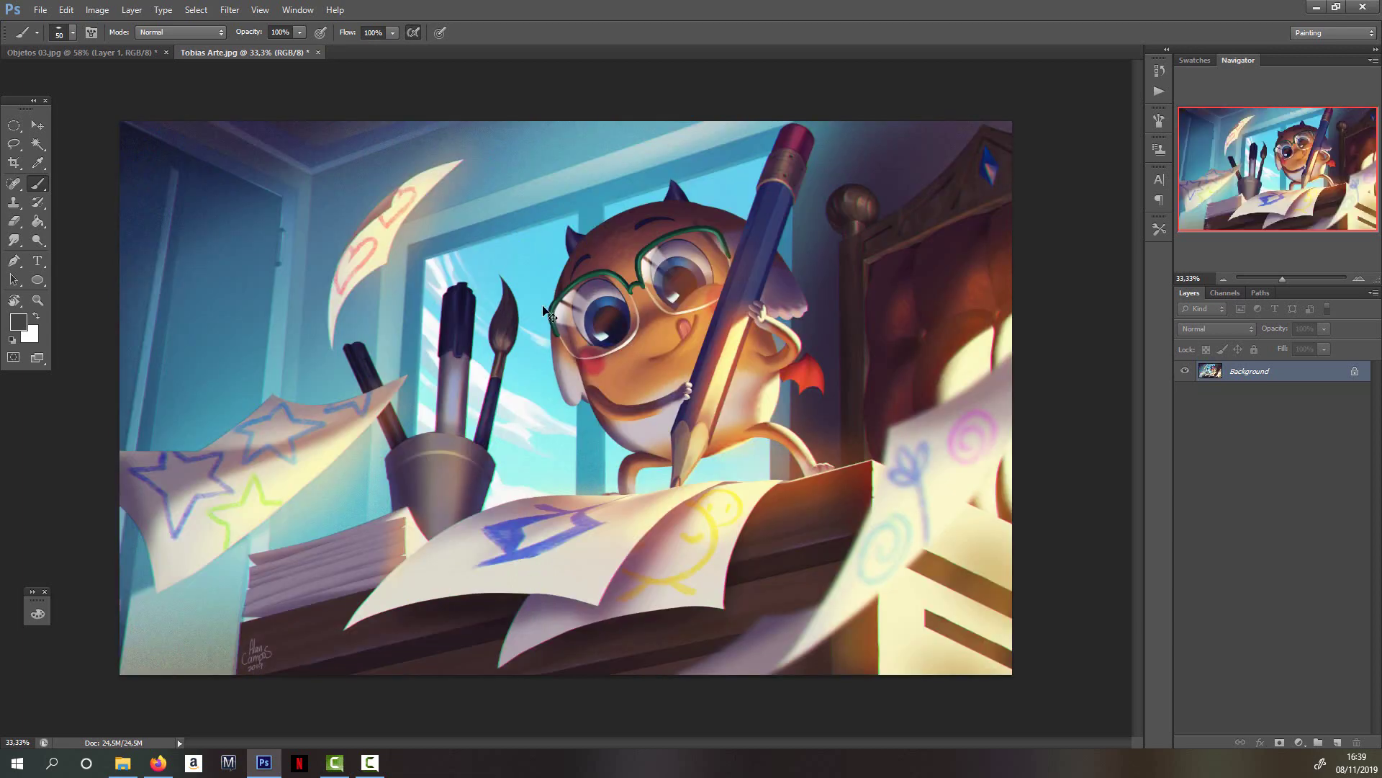
key(ctrl+shift+h)
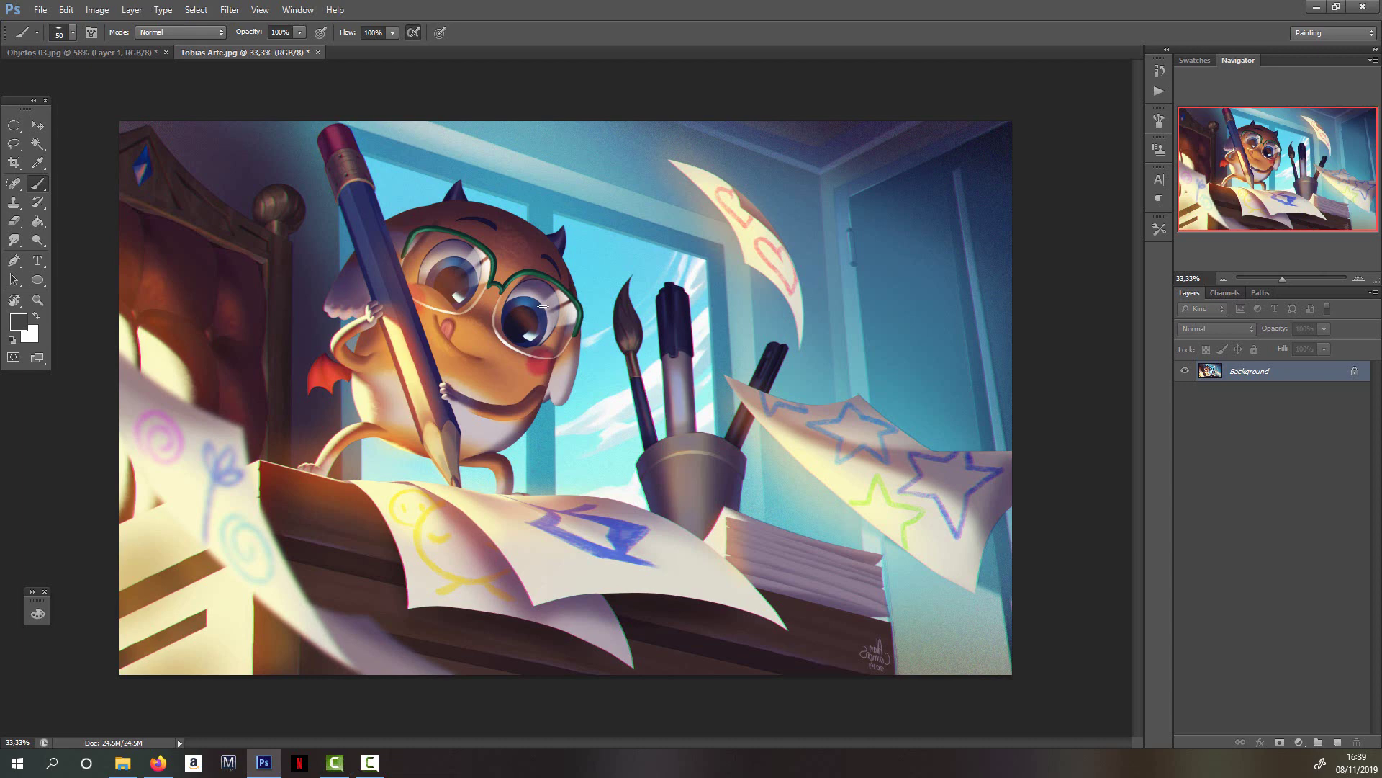
key(ctrl+shift+h)
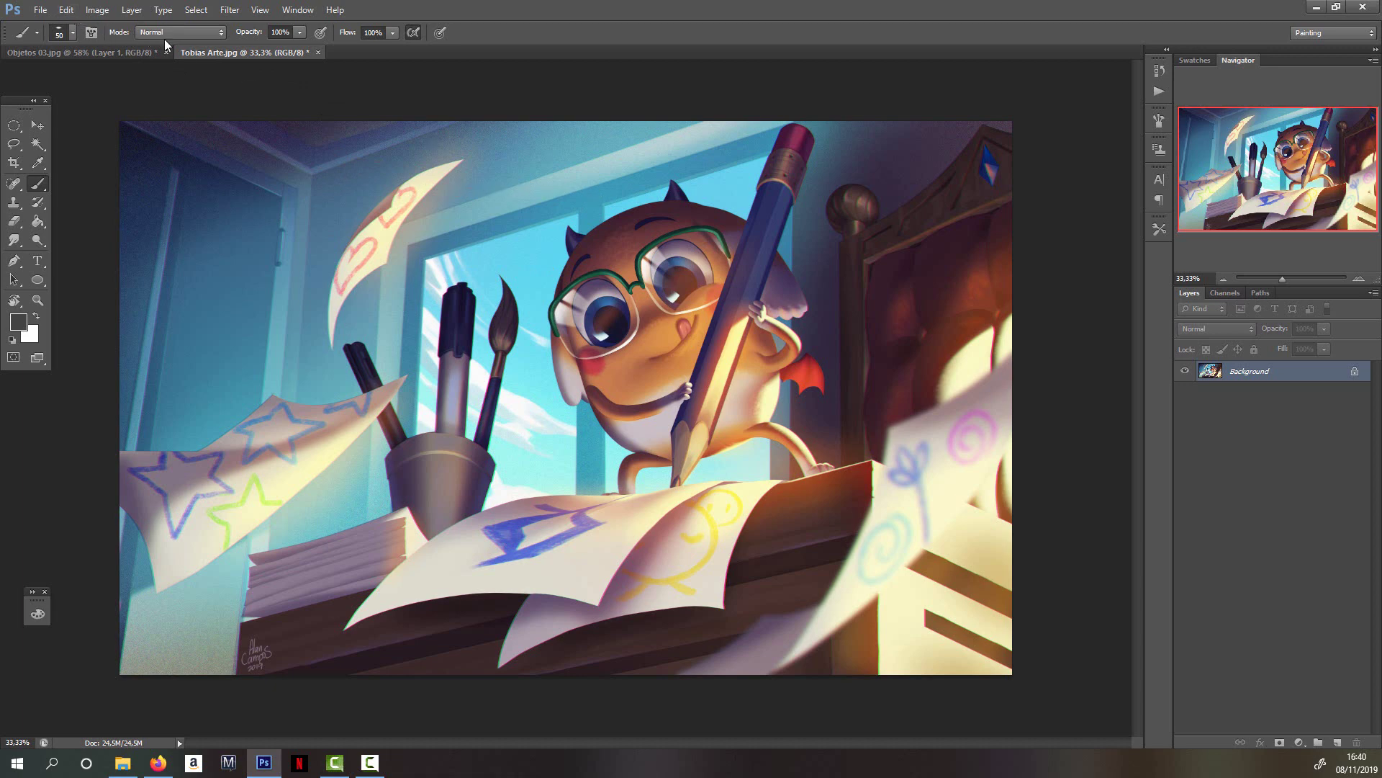
- Set Ctrl+, as the keyboard shortcut for Flip Canvas Horizontal and test it by flipping the painting over and back
click(67, 10)
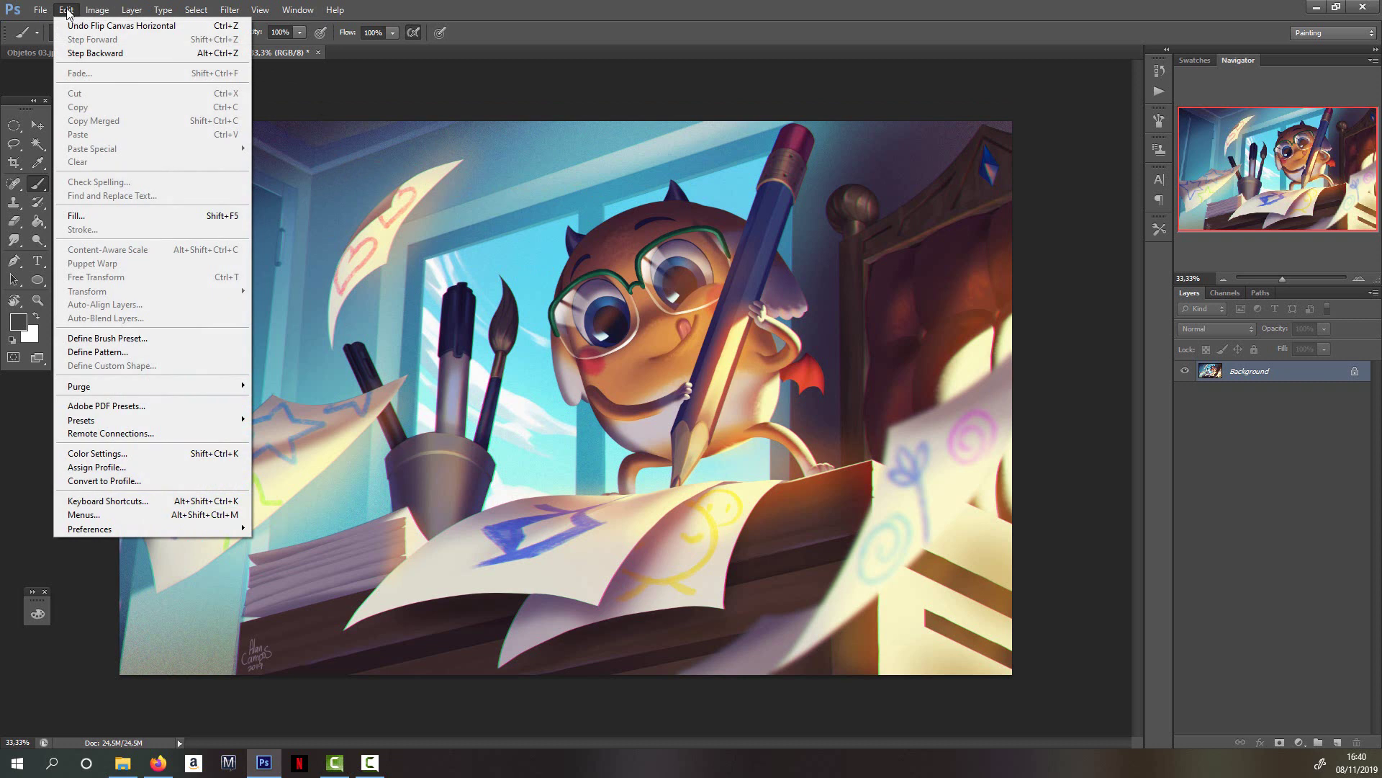
click(135, 506)
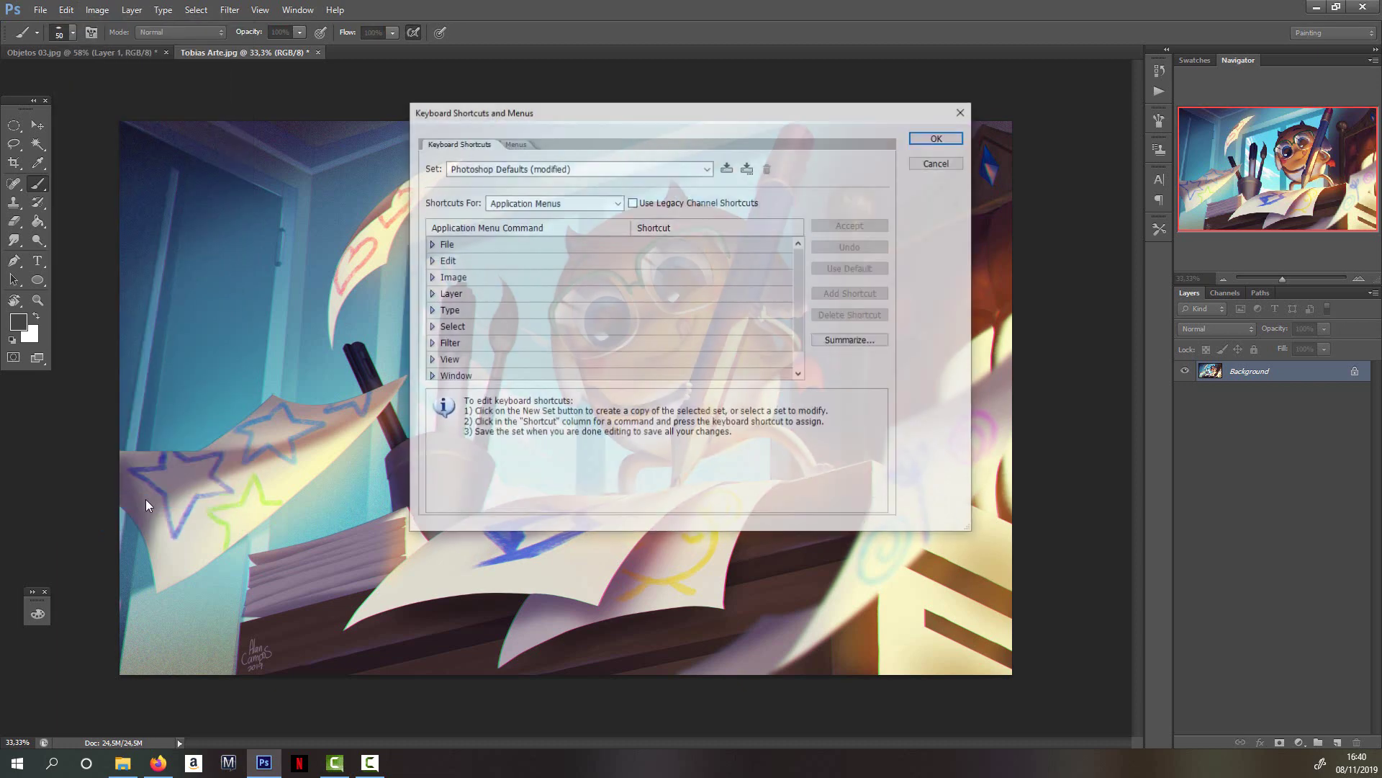
click(431, 277)
scroll(463, 301, down, 1)
scroll(463, 301, down, 15)
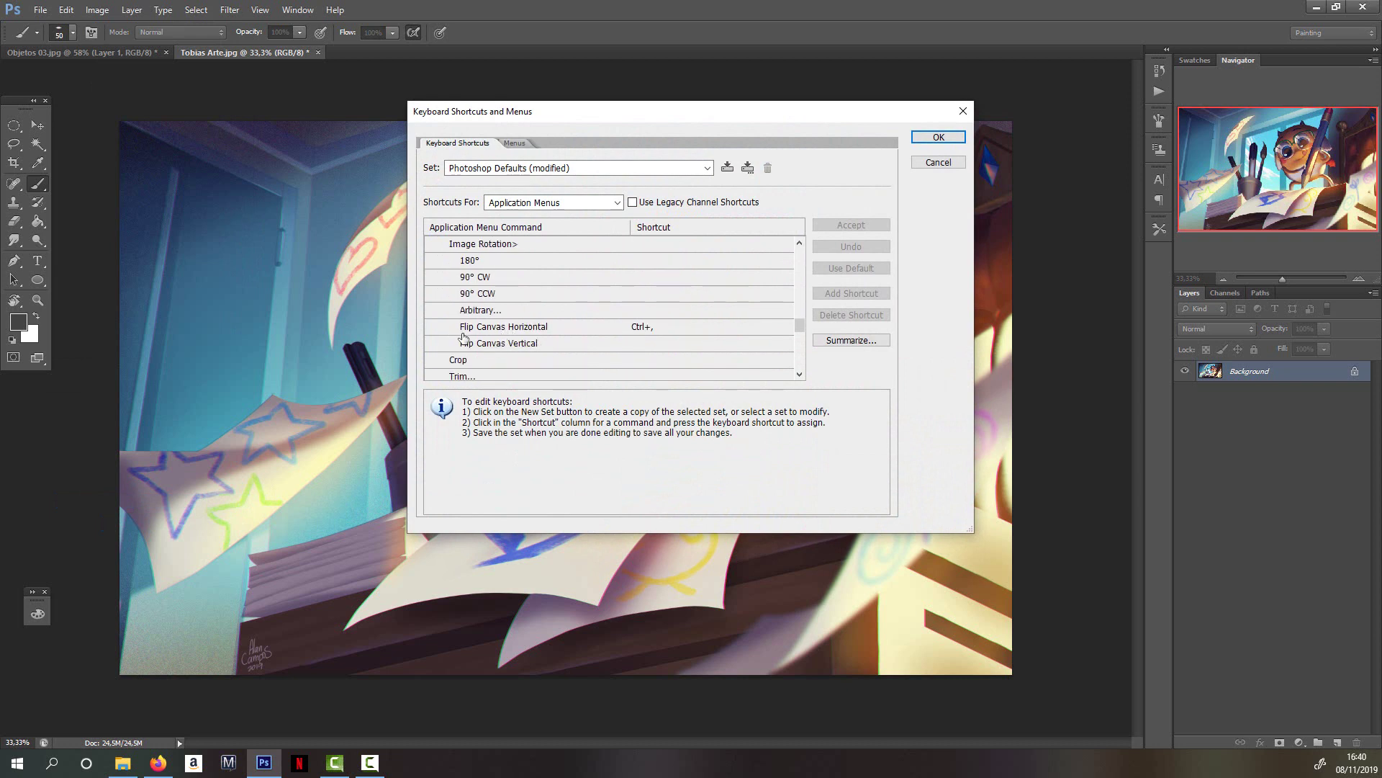
click(664, 329)
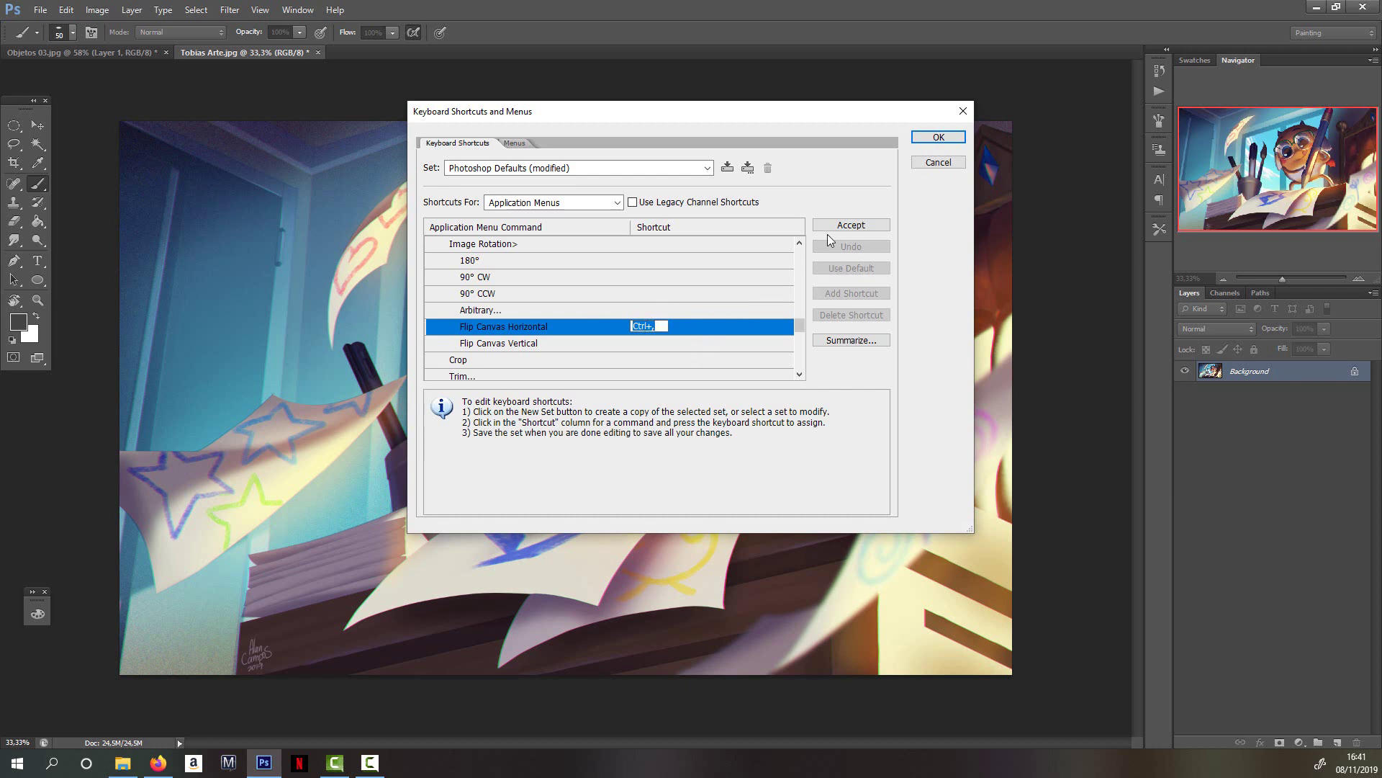
click(853, 226)
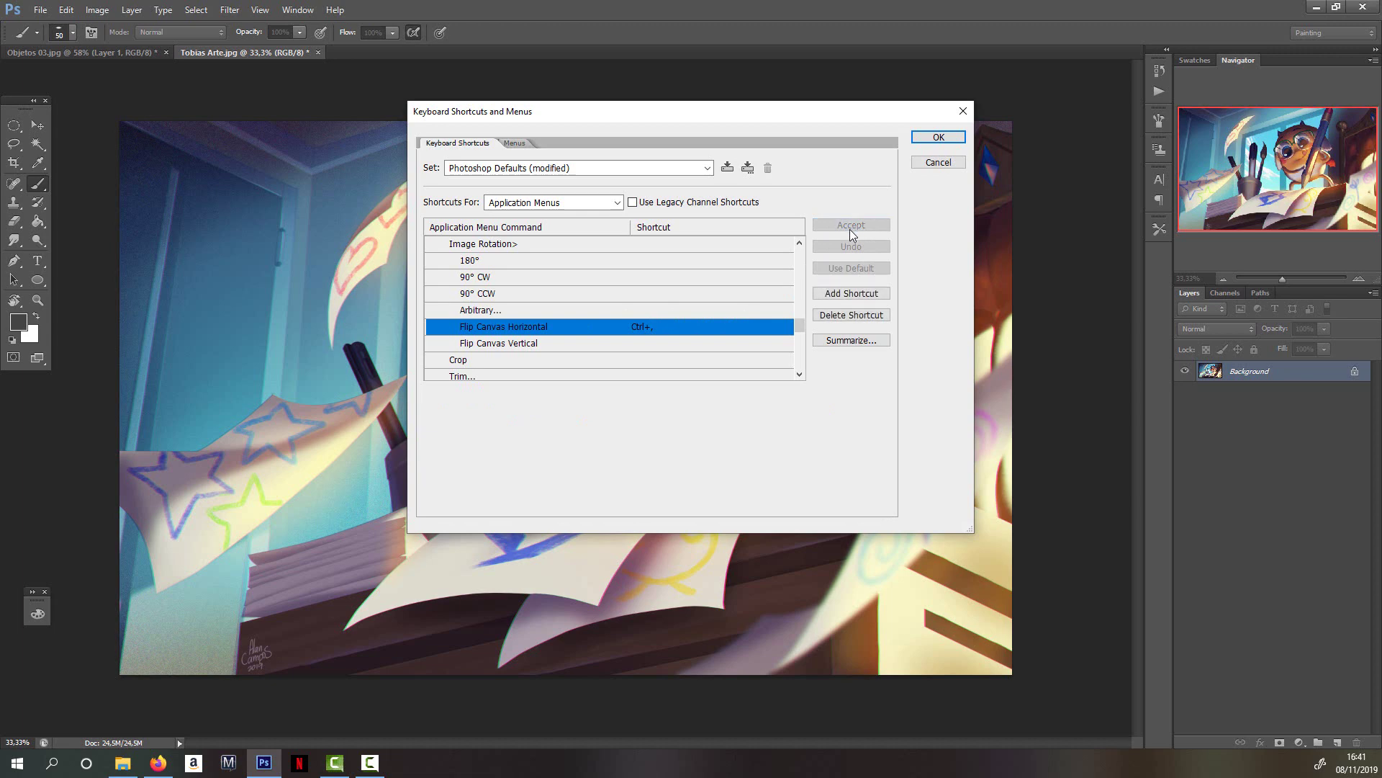
click(936, 138)
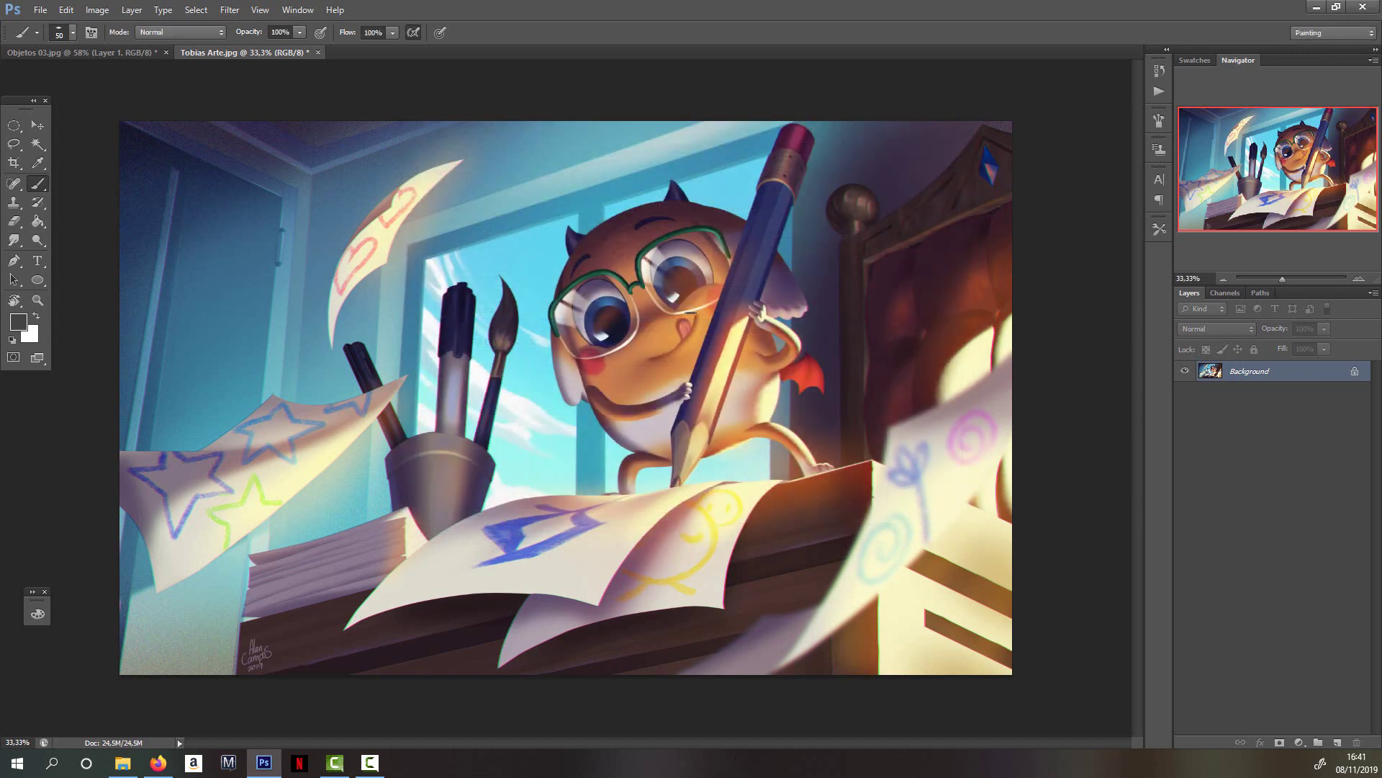
key(ctrl+comma)
key(ctrl+comma)
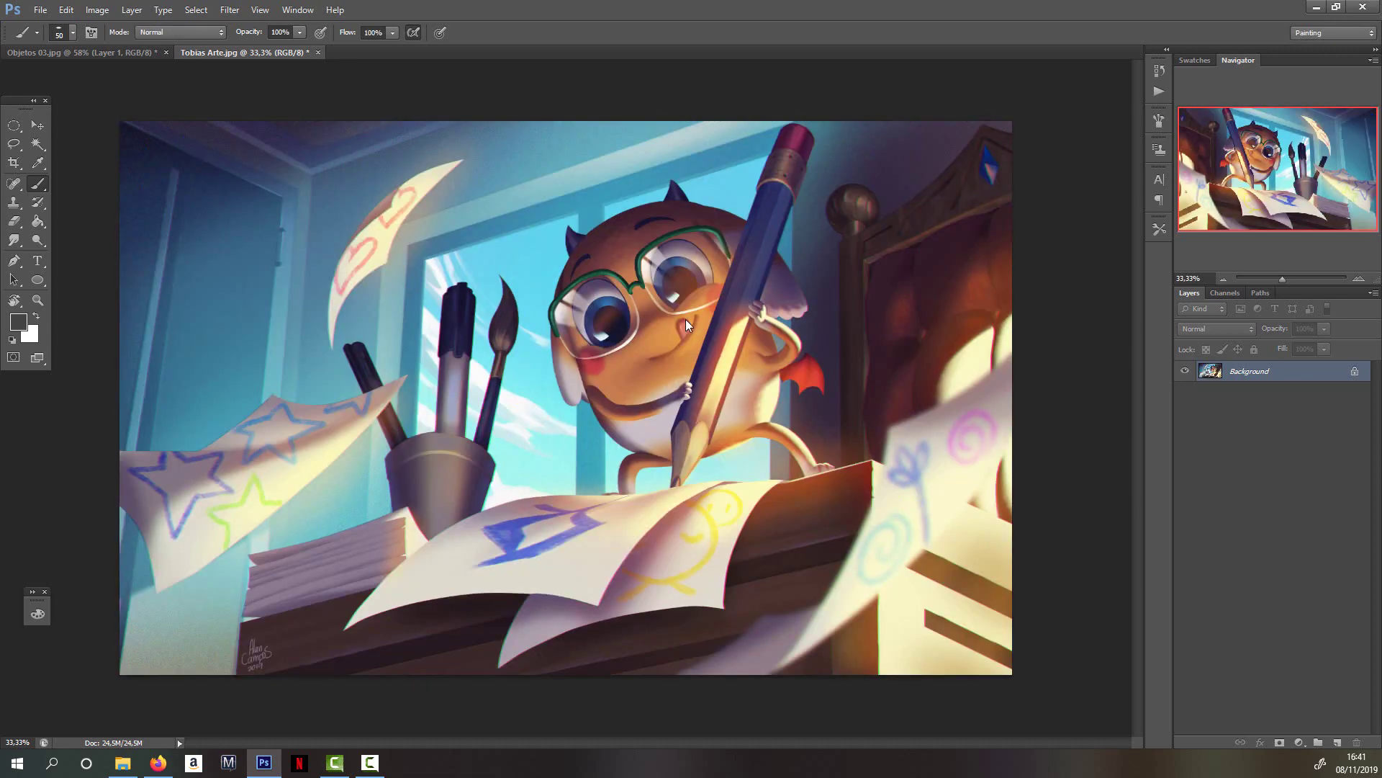
- In Objetos 03.jpg, add a new layer and paint overlapping dark diagonal strokes above the stool with the 119 px brush at 100% opacity
click(115, 52)
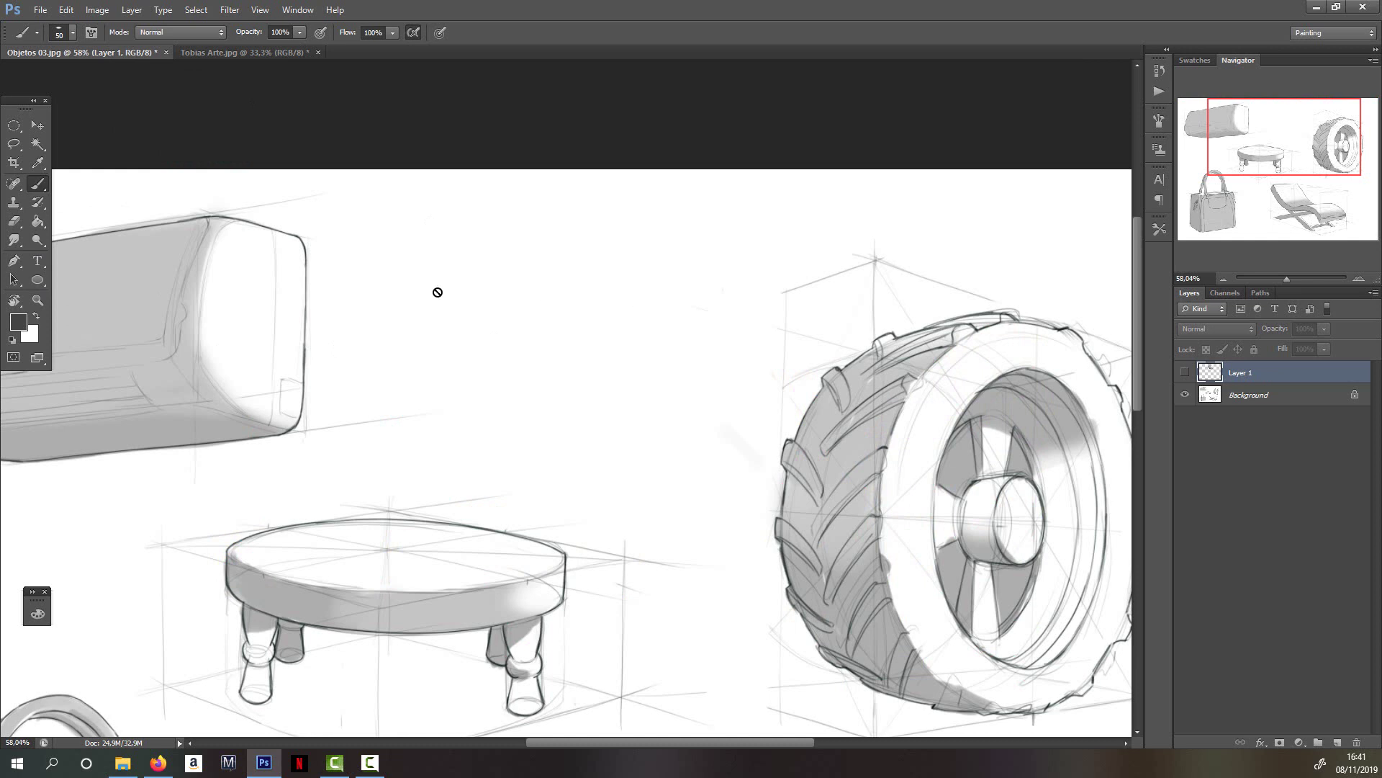
key(ctrl+shift+alt+n)
mouse_move(421, 252)
mouse_down()
mouse_move(612, 443)
mouse_move(420, 251)
mouse_move(625, 460)
mouse_up()
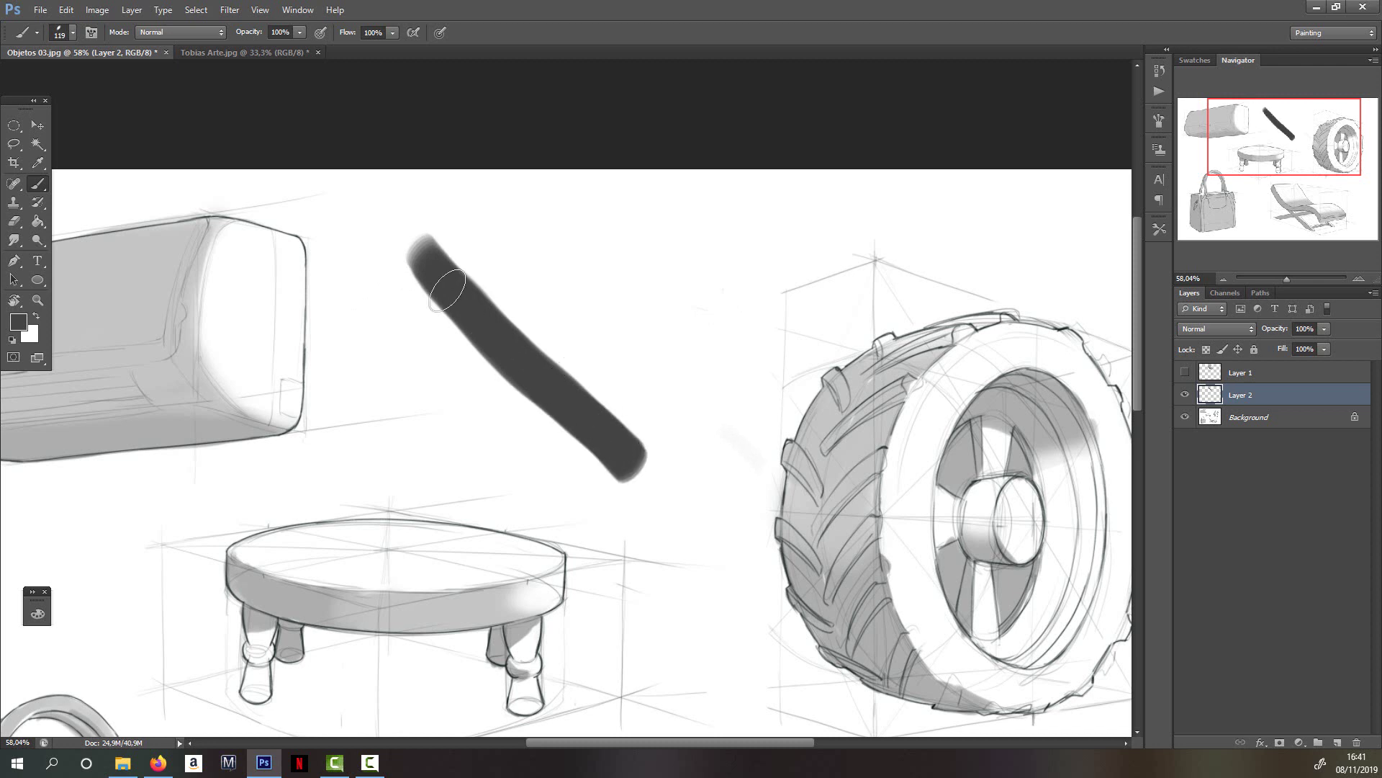
mouse_move(436, 285)
mouse_down()
mouse_move(618, 456)
mouse_move(634, 496)
mouse_move(504, 415)
mouse_move(598, 506)
mouse_up()
drag(399, 282, 403, 270)
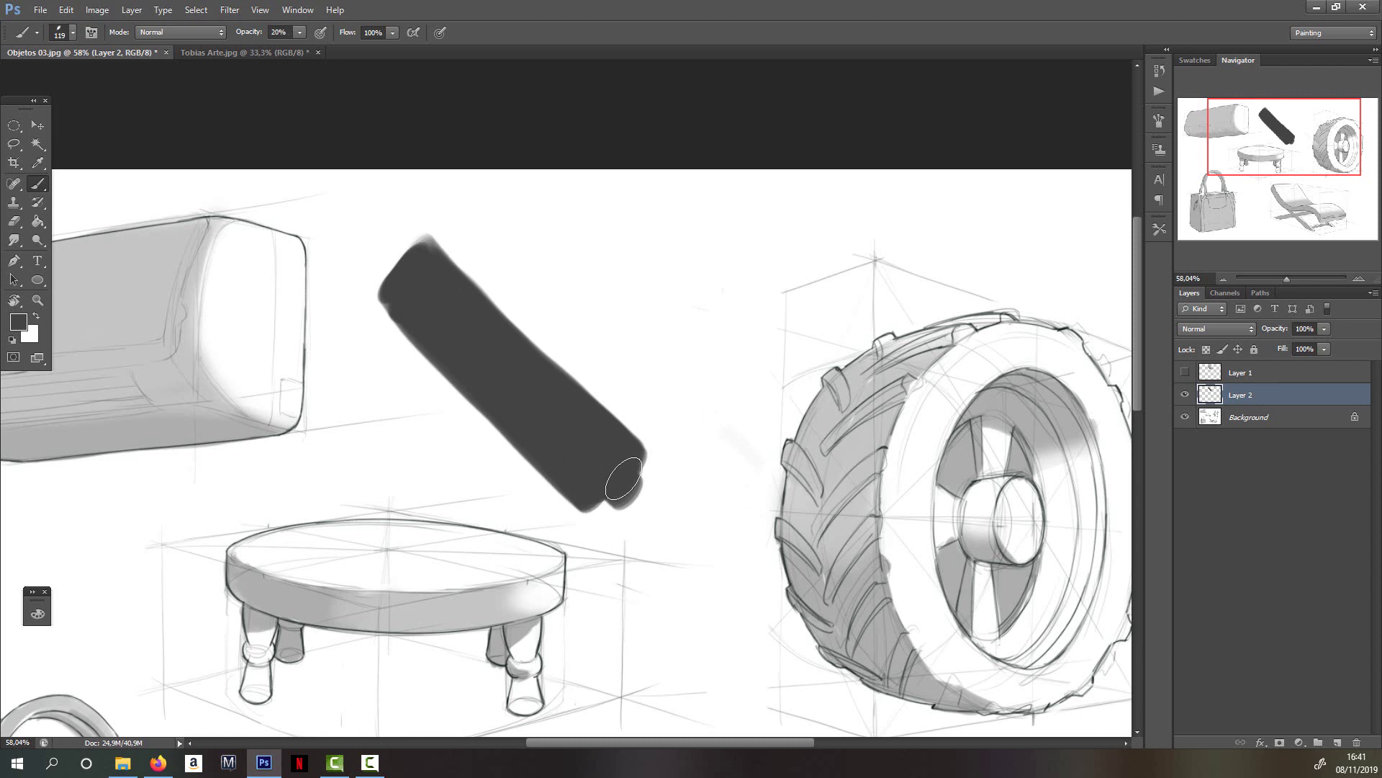
- Paint three progressively darker strokes beside the dark patch with brush opacity at 20%, 30% and 40%
mouse_move(547, 256)
mouse_down()
mouse_move(688, 435)
mouse_move(548, 246)
mouse_move(720, 428)
mouse_up()
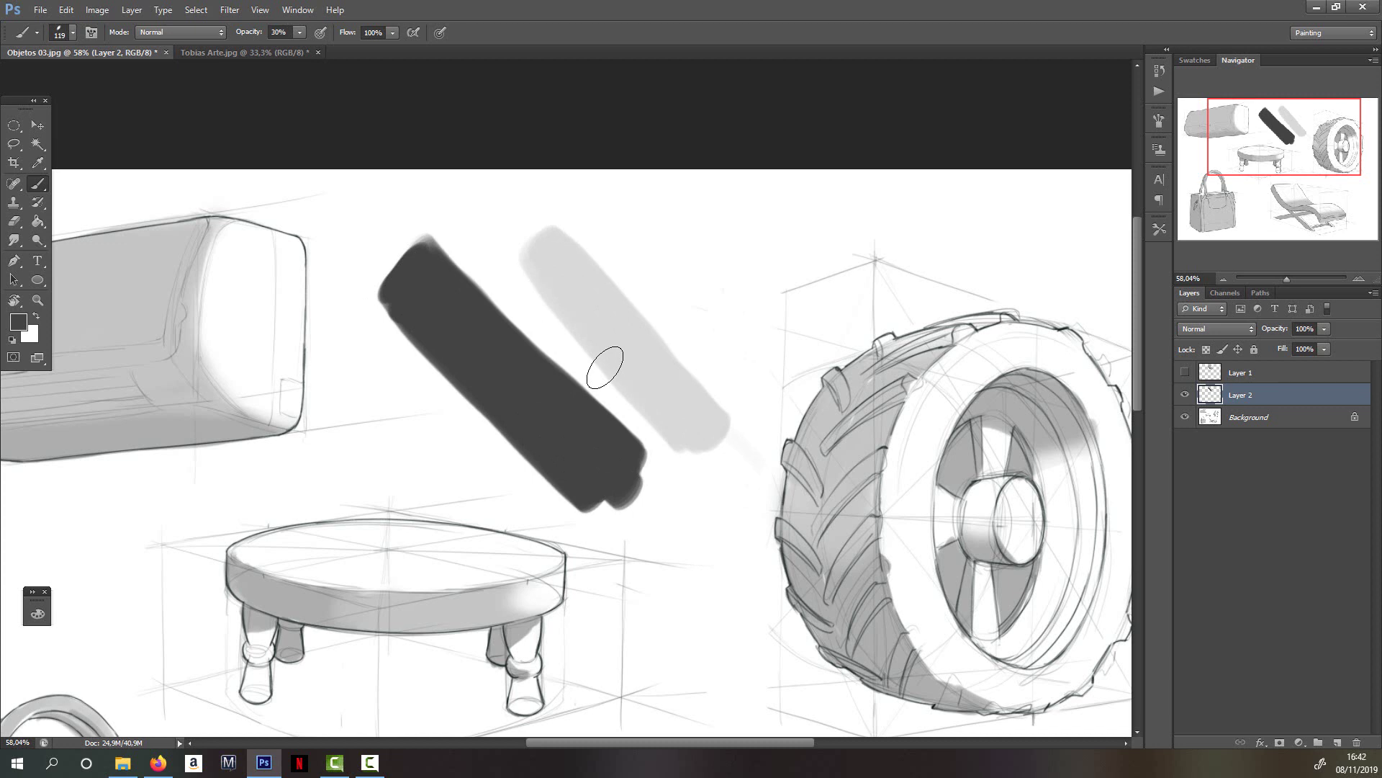
drag(650, 237, 730, 391)
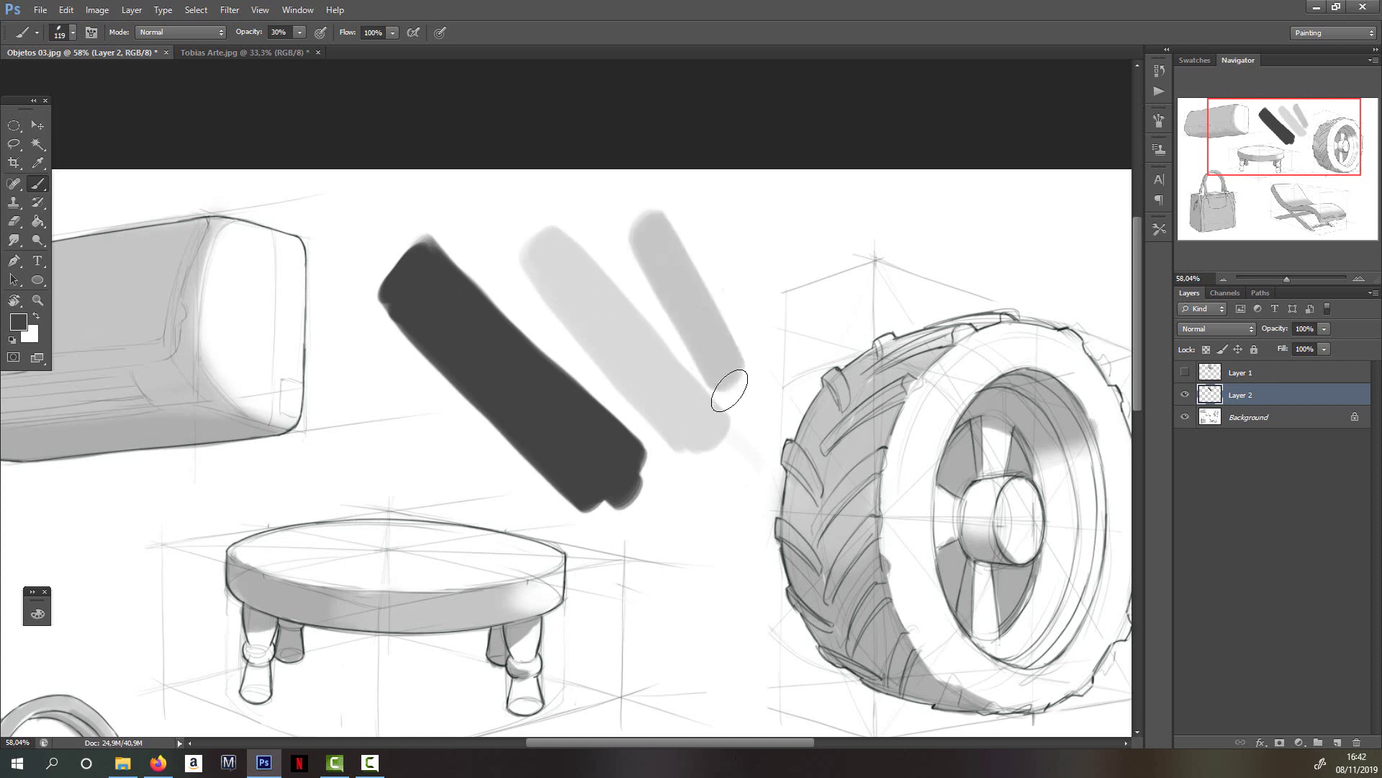
drag(740, 268, 756, 365)
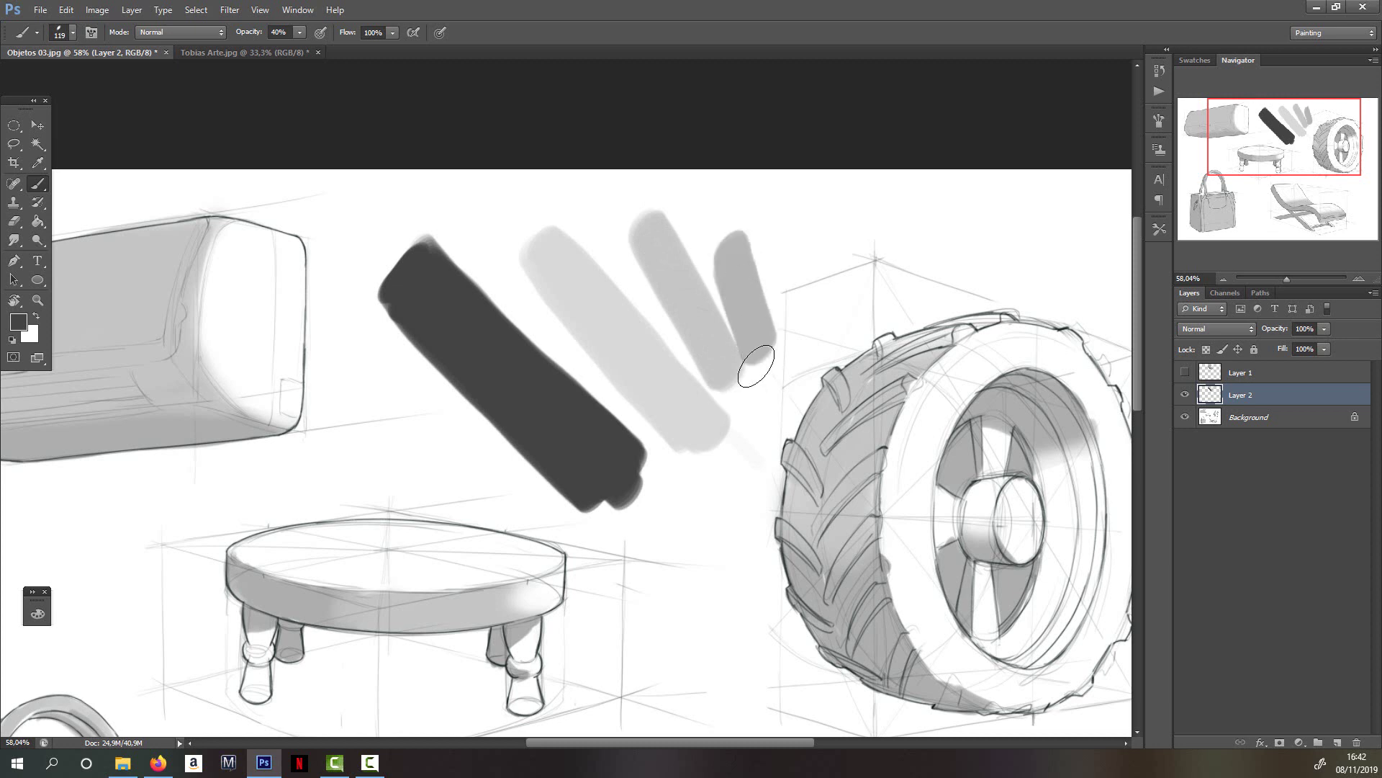
- Return the brush opacity to 100% and paint three solid dark strokes over and beside the lighter ones
mouse_move(706, 321)
mouse_down()
mouse_move(709, 448)
mouse_move(693, 396)
mouse_move(702, 314)
mouse_up()
mouse_move(590, 244)
mouse_down()
mouse_move(648, 421)
mouse_move(618, 327)
mouse_up()
mouse_move(522, 234)
mouse_down()
mouse_move(553, 339)
mouse_move(560, 312)
mouse_move(553, 329)
mouse_move(643, 368)
mouse_up()
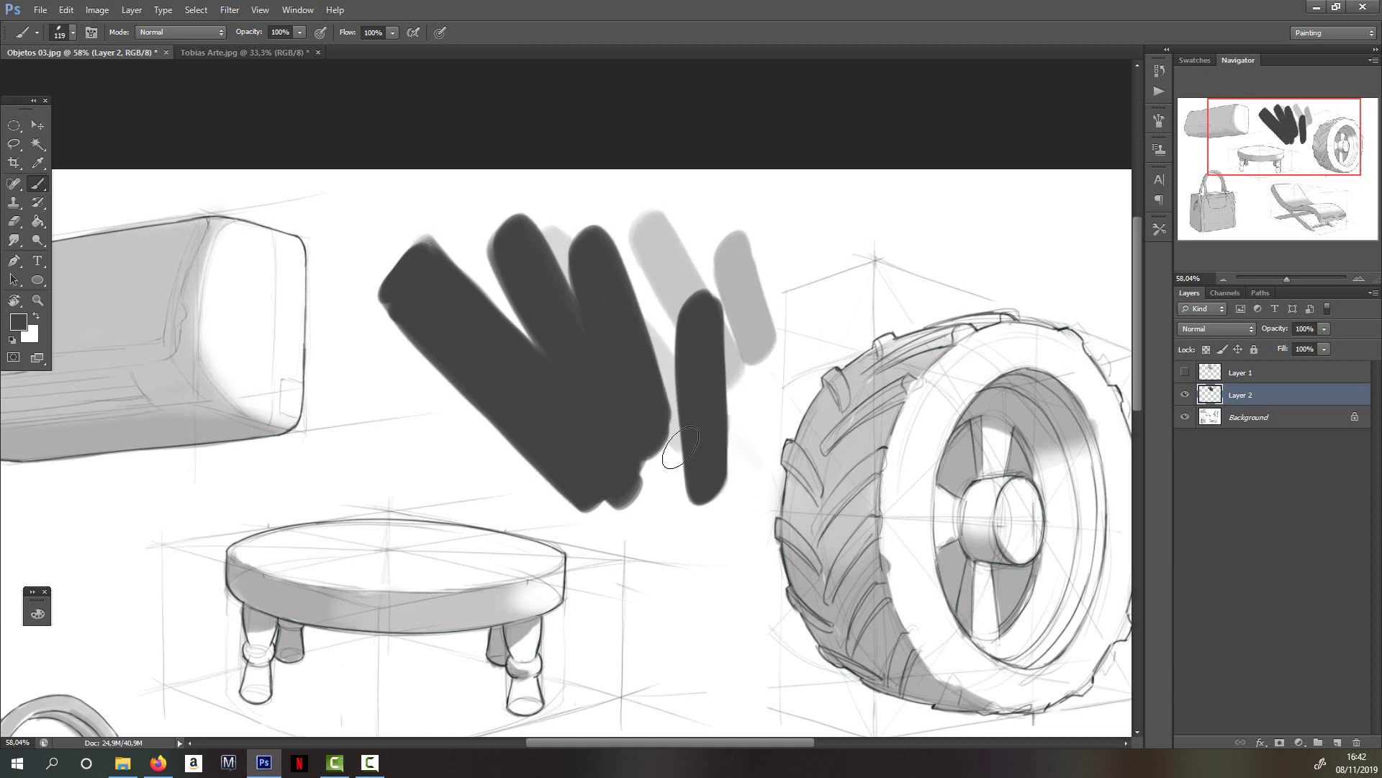
- Paint soft shading around the existing strokes using a soft round brush at 187 px with 10% flow
right_click(731, 252)
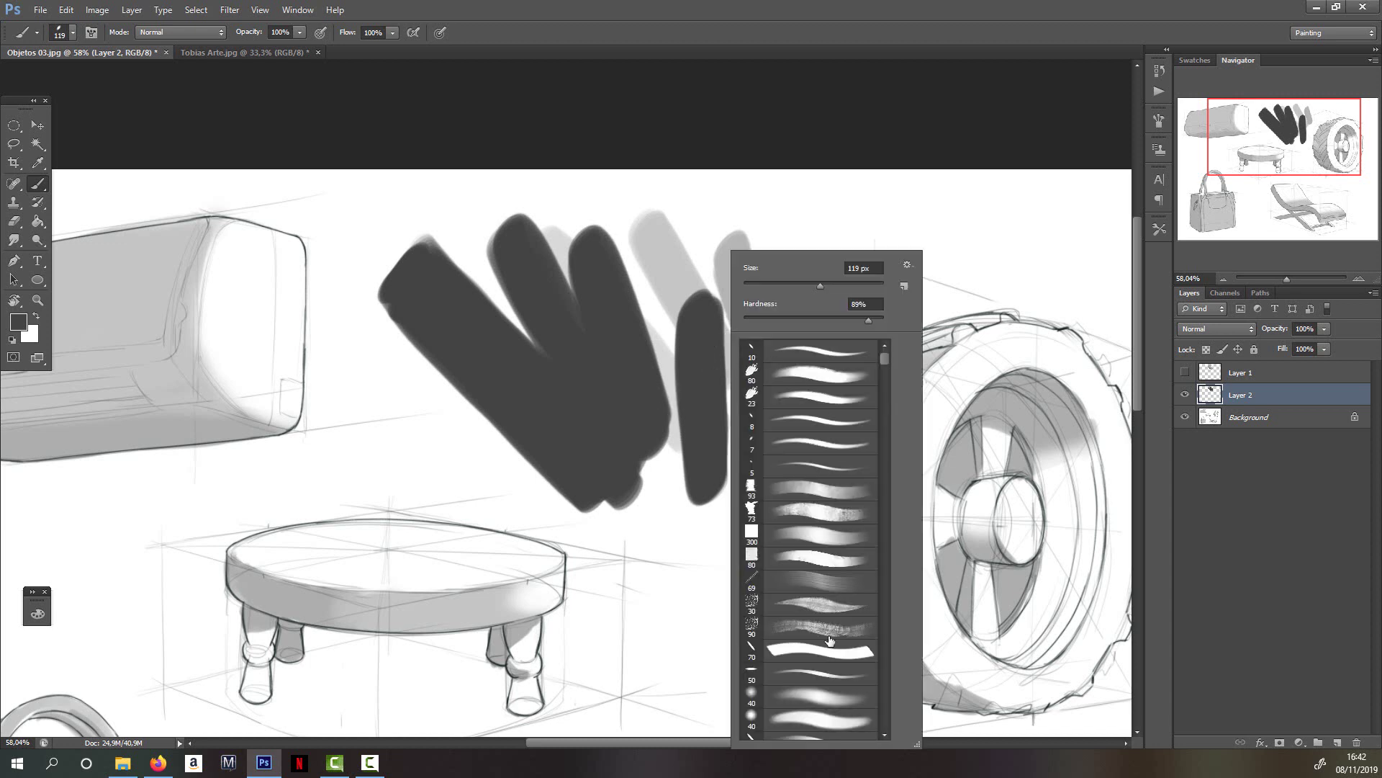
click(821, 696)
click(805, 286)
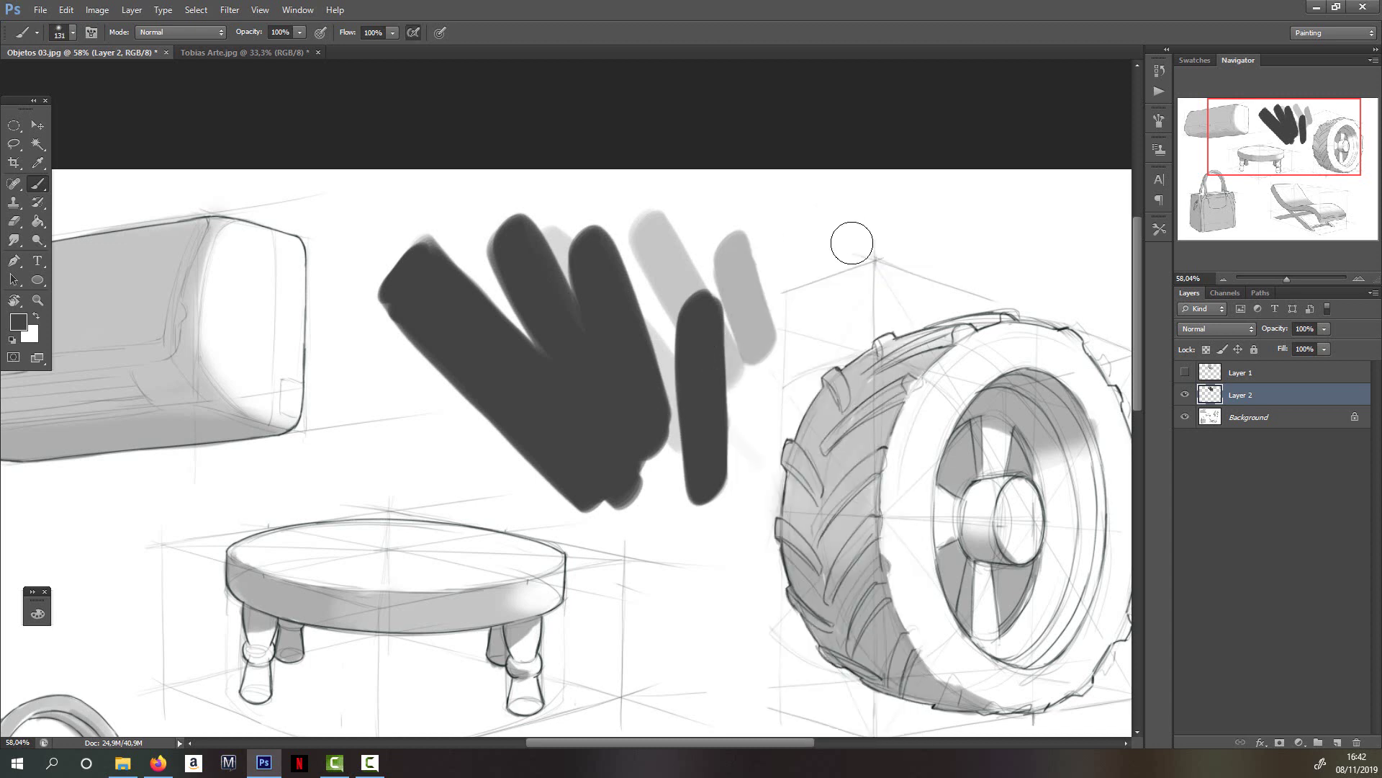
right_click(847, 244)
drag(910, 280, 968, 280)
mouse_move(785, 223)
mouse_down()
mouse_move(801, 294)
mouse_move(784, 262)
mouse_move(806, 302)
mouse_up()
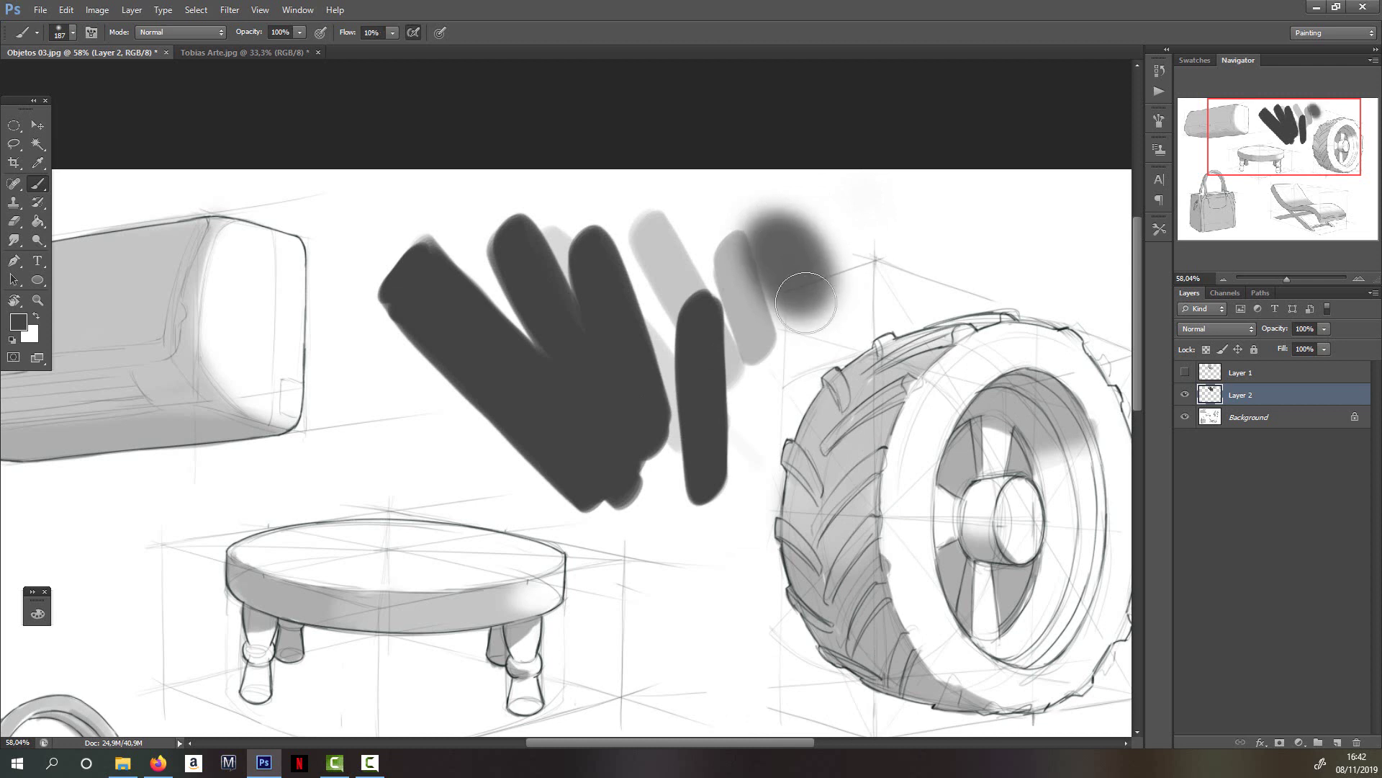
mouse_move(805, 303)
mouse_down()
mouse_move(686, 506)
mouse_move(678, 496)
mouse_move(772, 407)
mouse_move(686, 235)
mouse_move(664, 283)
mouse_up()
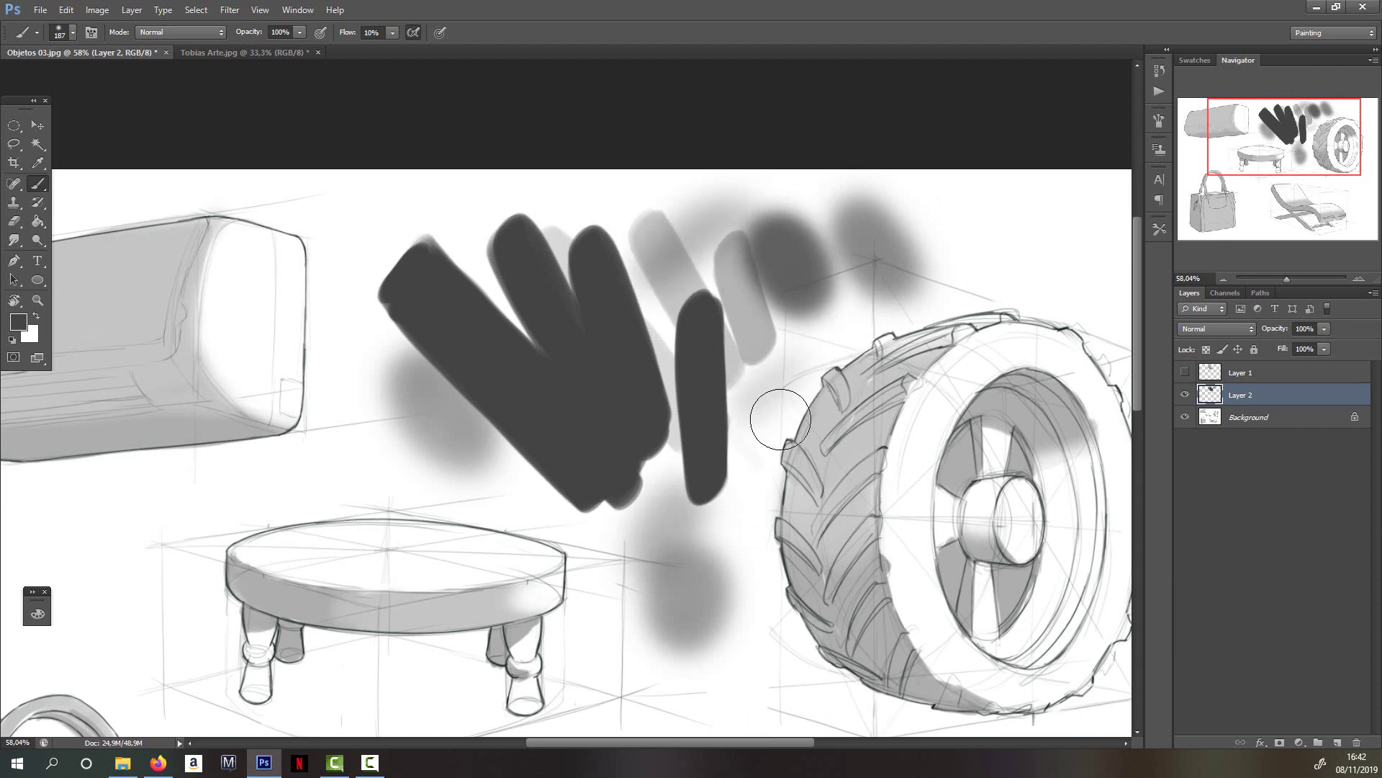